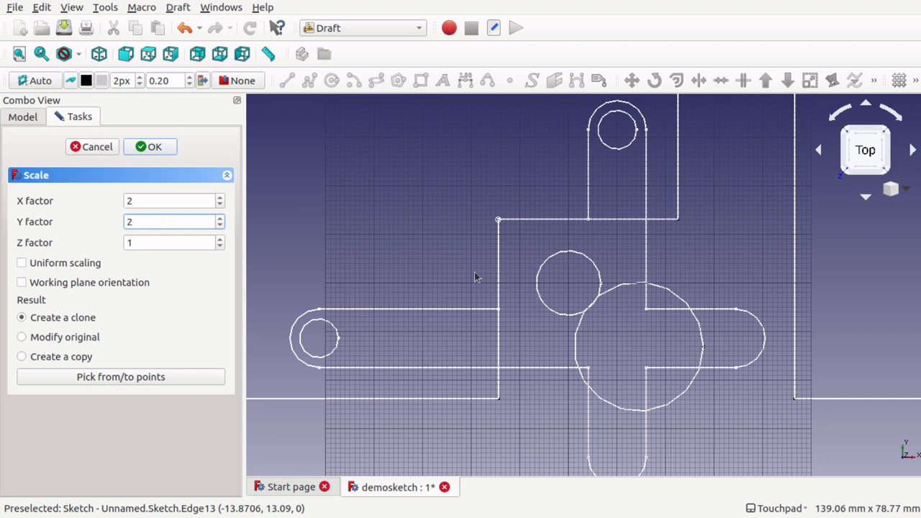
{"action": "scroll", "coordinate": [475, 277], "scroll_direction": "down", "scroll_amount": 4}
{"action": "scroll", "coordinate": [475, 277], "scroll_direction": "up", "scroll_amount": 2}
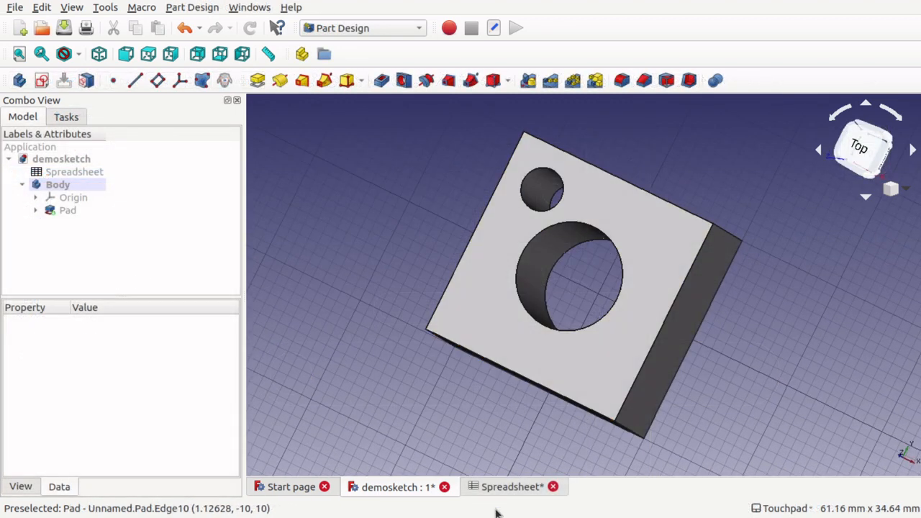
Set the factor in spreadsheet cell B9 to 1 and inspect the resized solid
{"action": "left_click", "coordinate": [512, 488]}
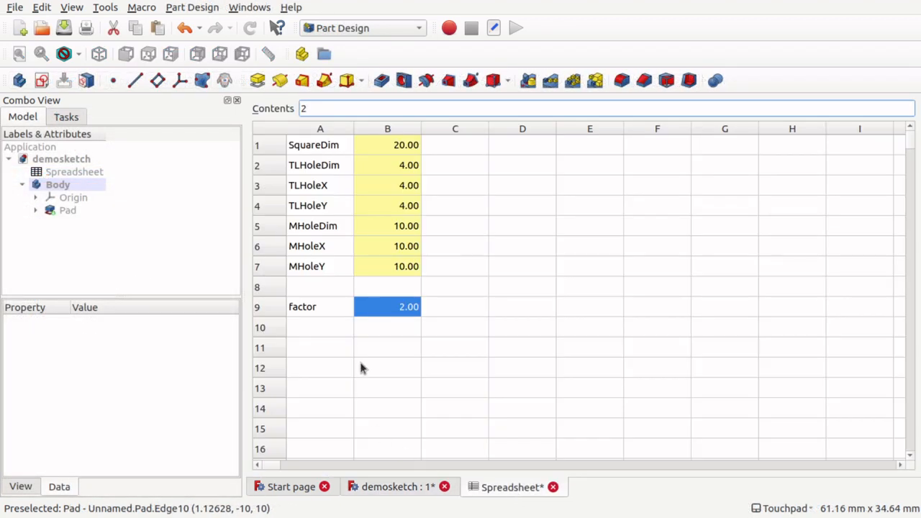
{"action": "double_click", "coordinate": [405, 308]}
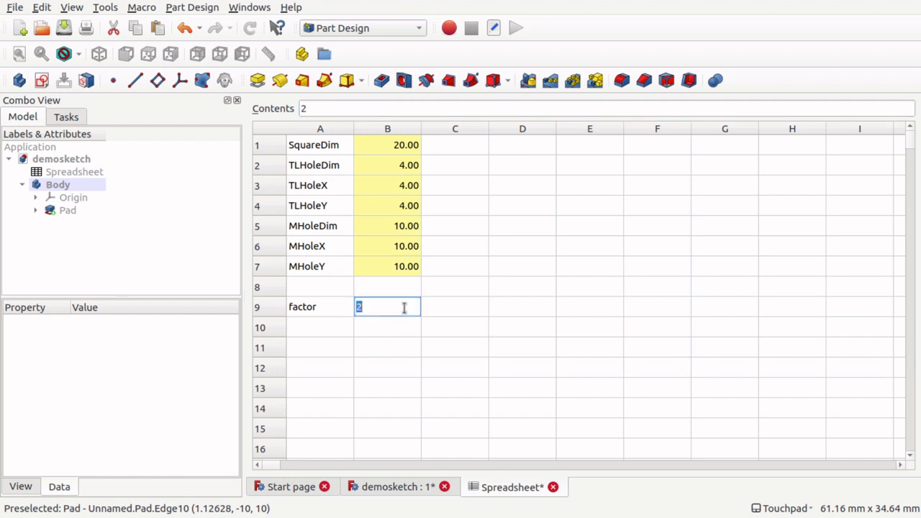
{"action": "type", "text": "1"}
{"action": "key", "text": "Tab"}
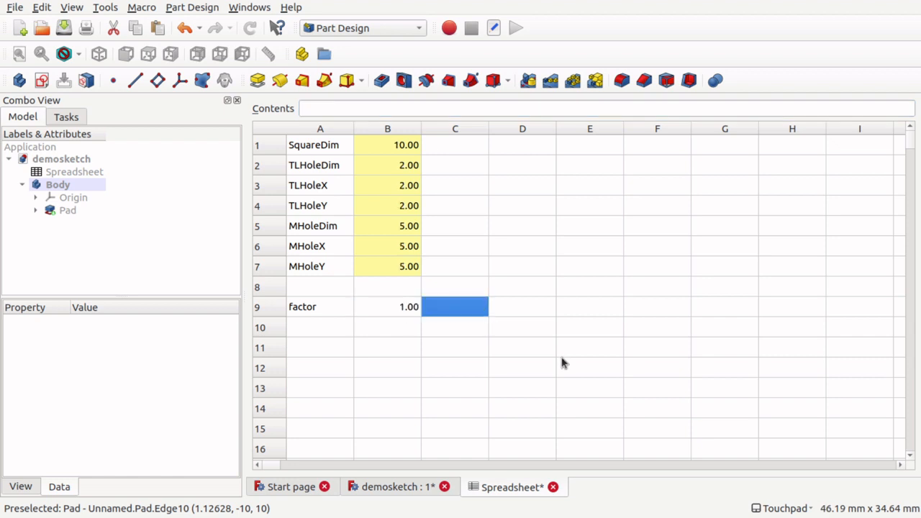
{"action": "left_click", "coordinate": [421, 489]}
{"action": "left_click_drag", "start_coordinate": [518, 341], "coordinate": [573, 446], "text": "shift"}
Set the factor in spreadsheet cell B9 to 2 and inspect the resized solid
{"action": "left_click", "coordinate": [512, 488]}
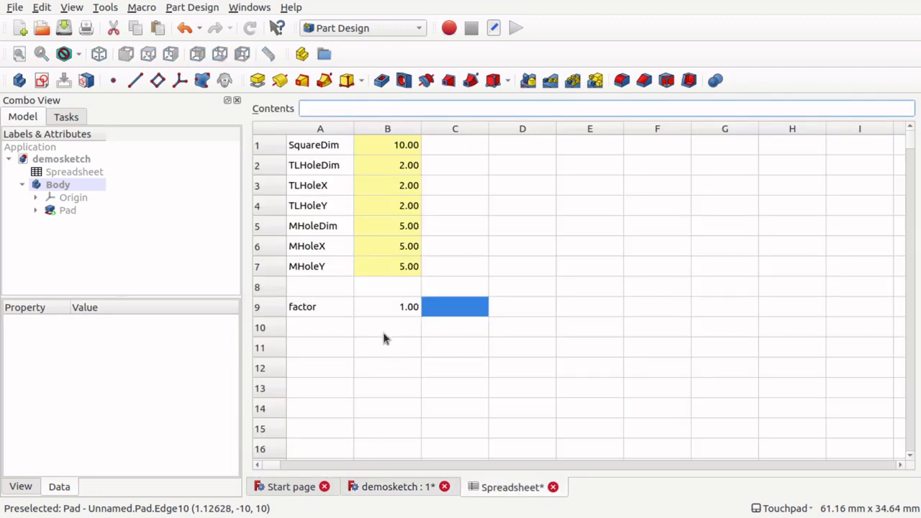
{"action": "left_click", "coordinate": [394, 308]}
{"action": "type", "text": "2"}
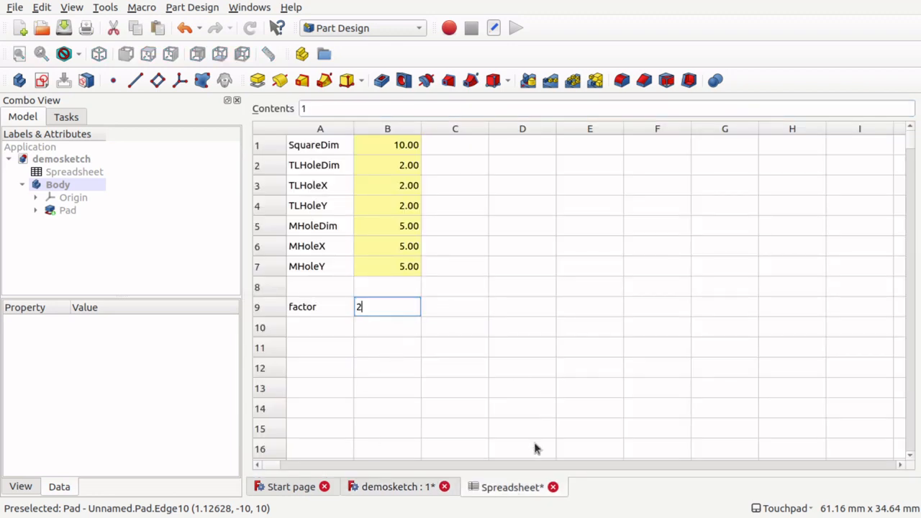
{"action": "left_click", "coordinate": [415, 487]}
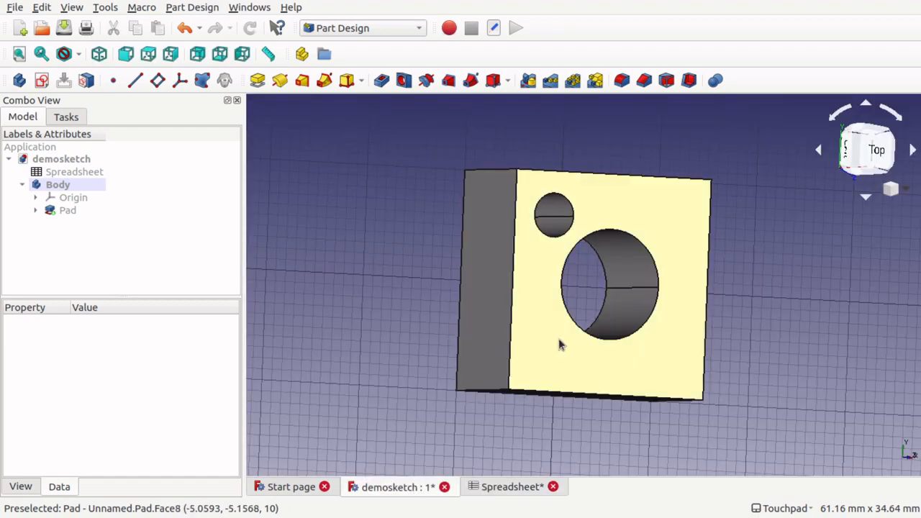
{"action": "left_click_drag", "start_coordinate": [581, 347], "coordinate": [421, 347], "text": "alt"}
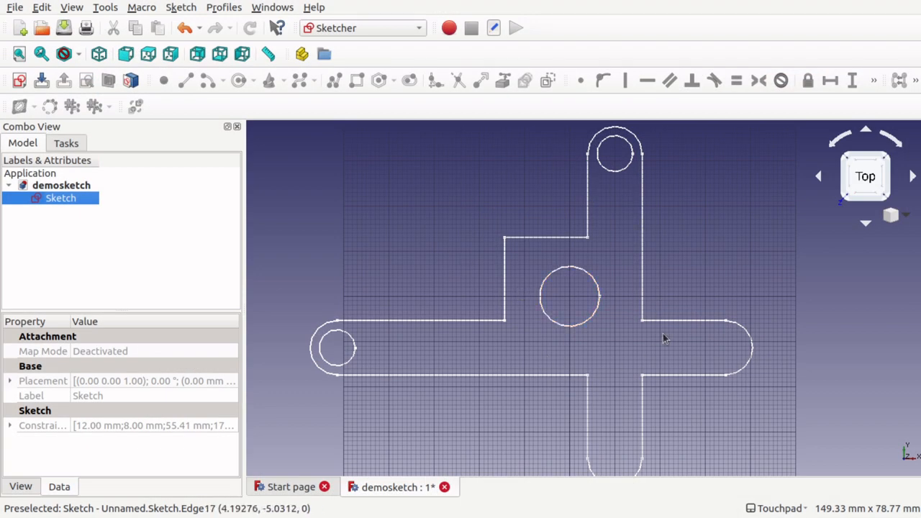
Open the sketch for editing to review its constraints and dimensions, and close it again
{"action": "double_click", "coordinate": [48, 199]}
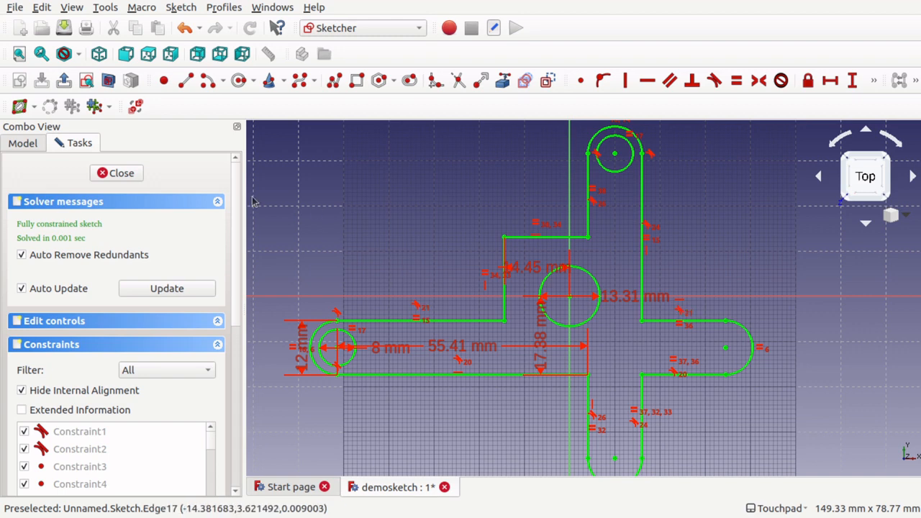
{"action": "left_click", "coordinate": [122, 178]}
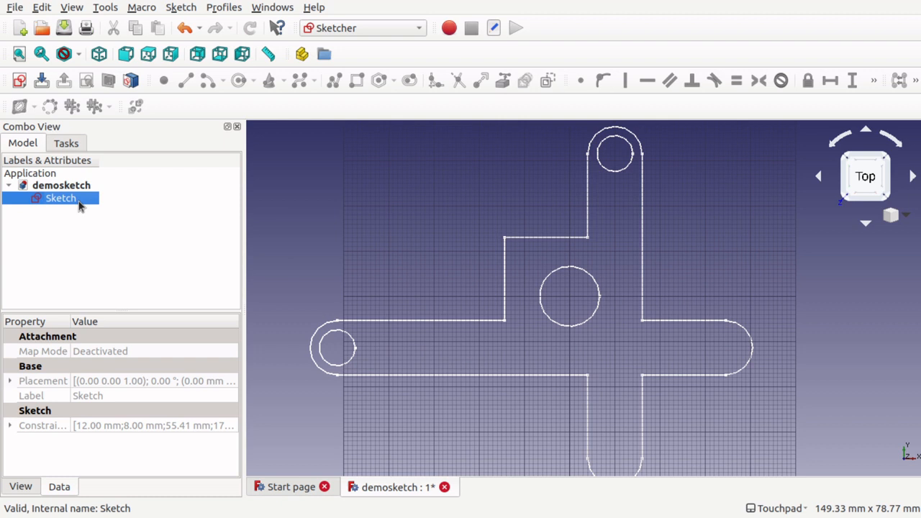
Switch to the Draft workbench
{"action": "left_click", "coordinate": [386, 27]}
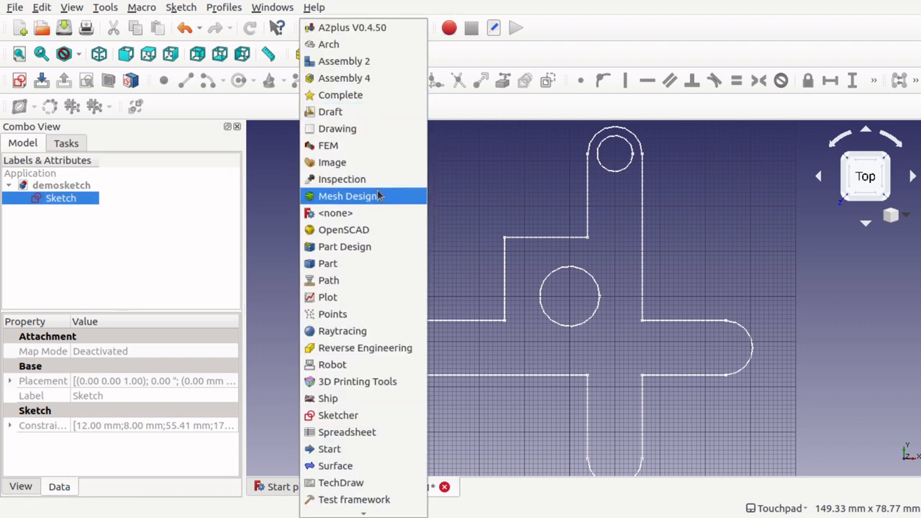
{"action": "scroll", "coordinate": [380, 196], "scroll_direction": "down", "scroll_amount": 1}
{"action": "left_click", "coordinate": [366, 105]}
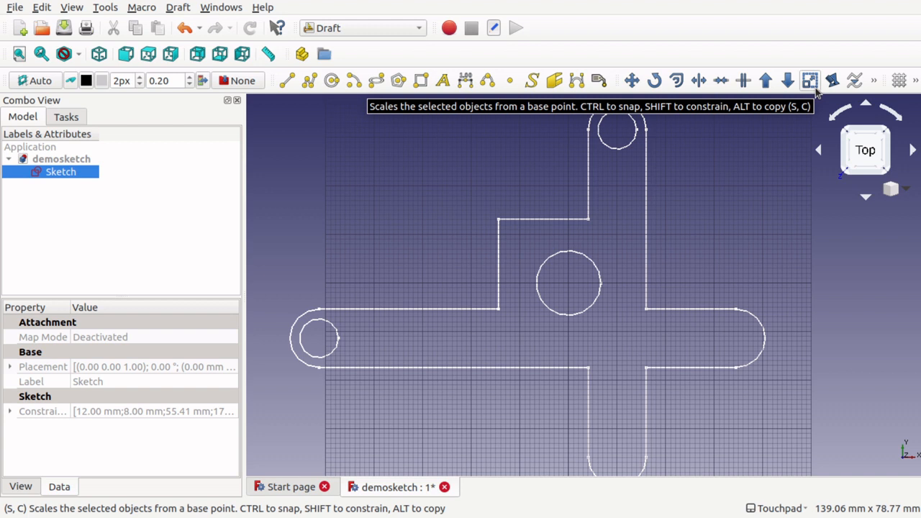
{"action": "left_click", "coordinate": [182, 7]}
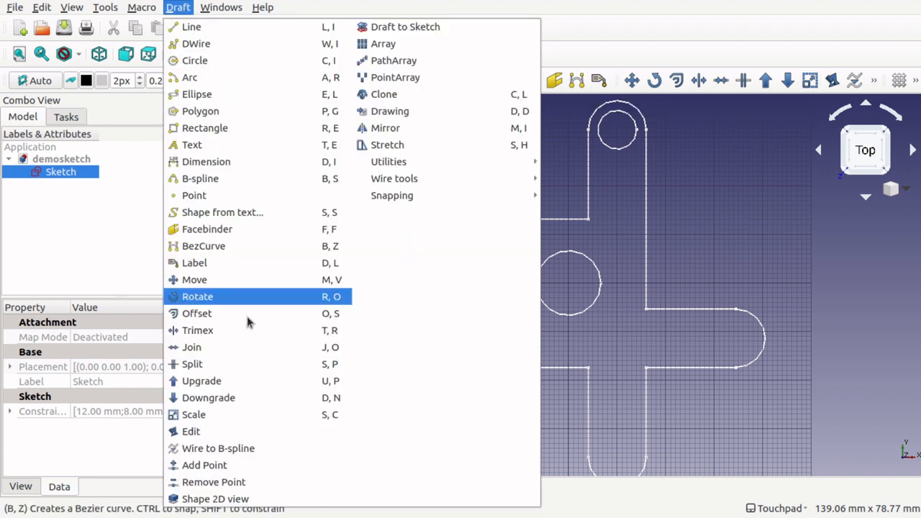
{"action": "left_click", "coordinate": [199, 416]}
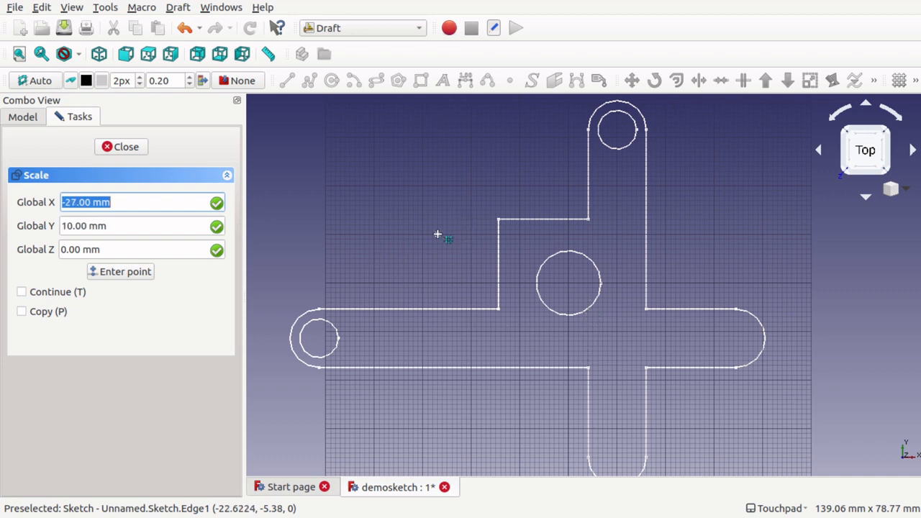
{"action": "left_click", "coordinate": [498, 219]}
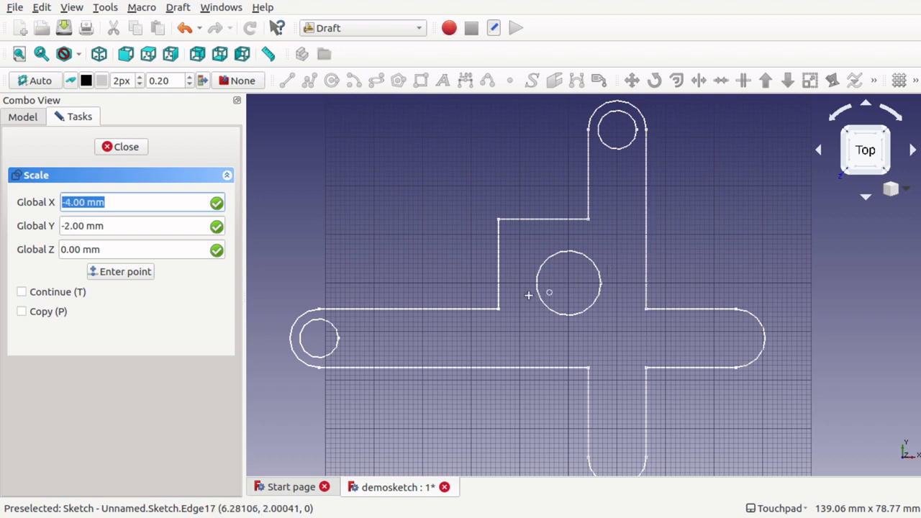
{"action": "left_click", "coordinate": [603, 308]}
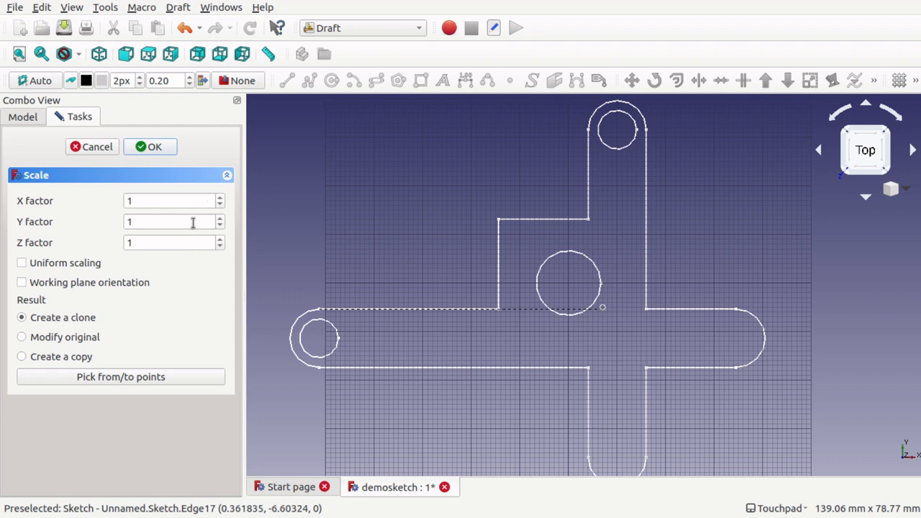
{"action": "left_click", "coordinate": [147, 203]}
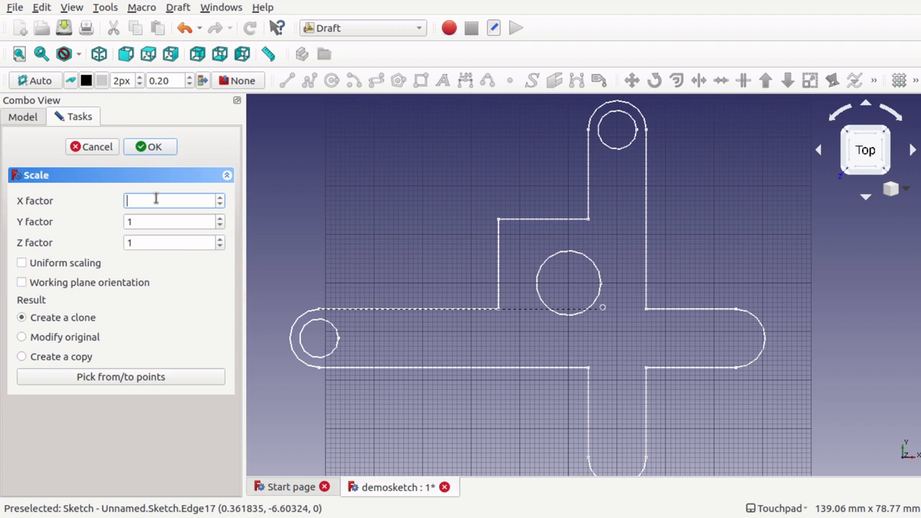
{"action": "type", "text": "2"}
{"action": "left_click", "coordinate": [160, 221]}
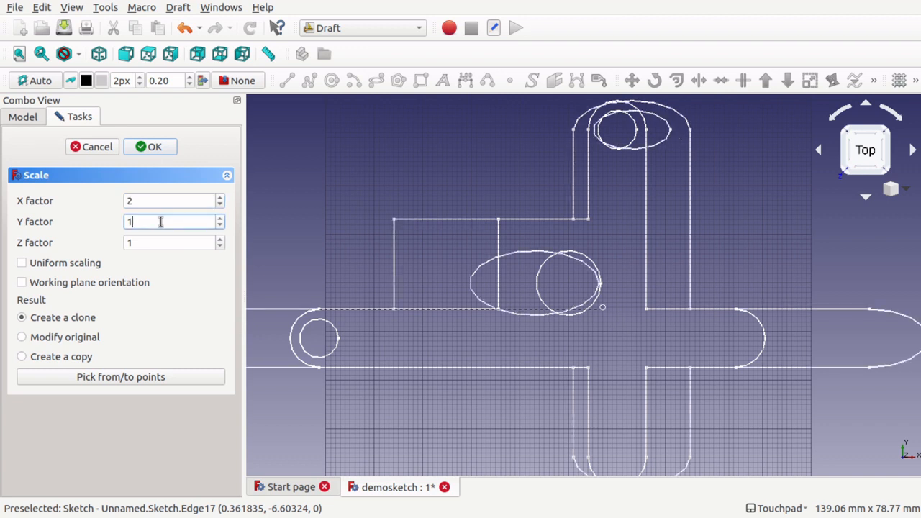
{"action": "key", "text": "BackSpace"}
{"action": "type", "text": "2"}
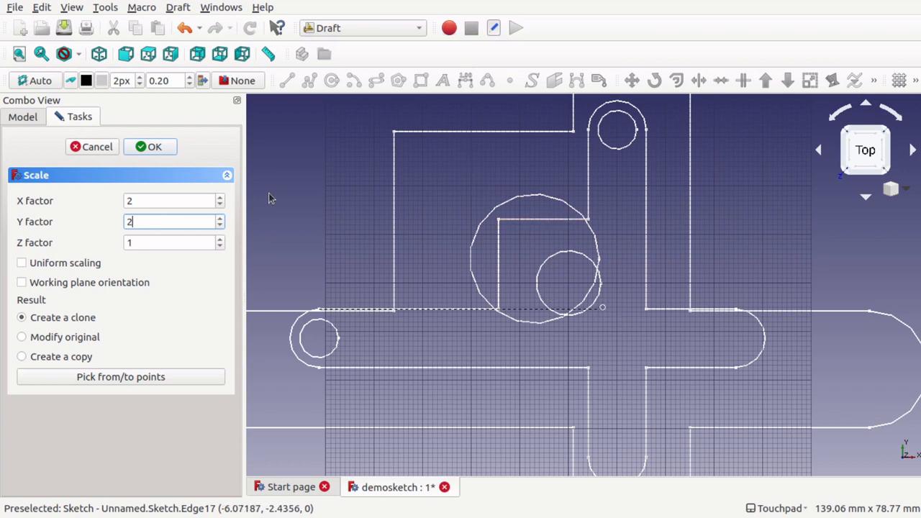
{"action": "left_click", "coordinate": [90, 150]}
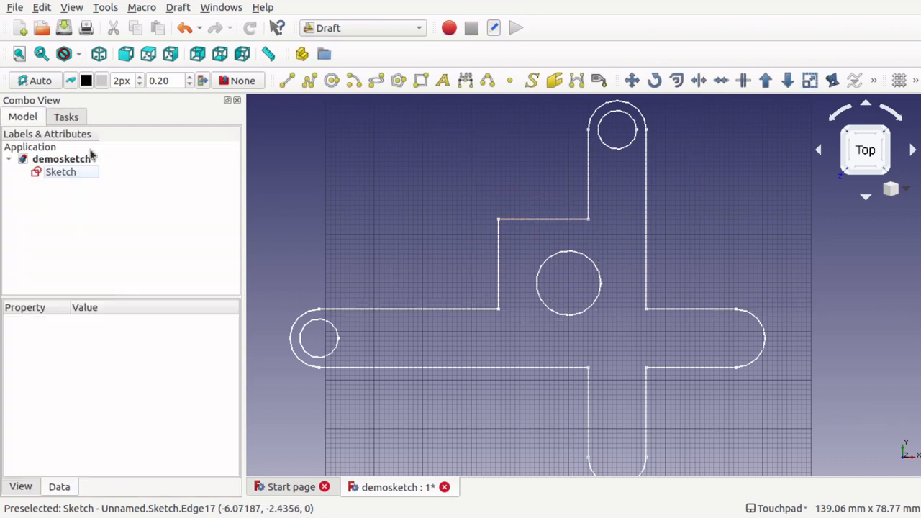
Scale the sketch as a clone by factor 2 in X and Y, using the upper-left corner of its rectangular step as base point
{"action": "left_click", "coordinate": [65, 177]}
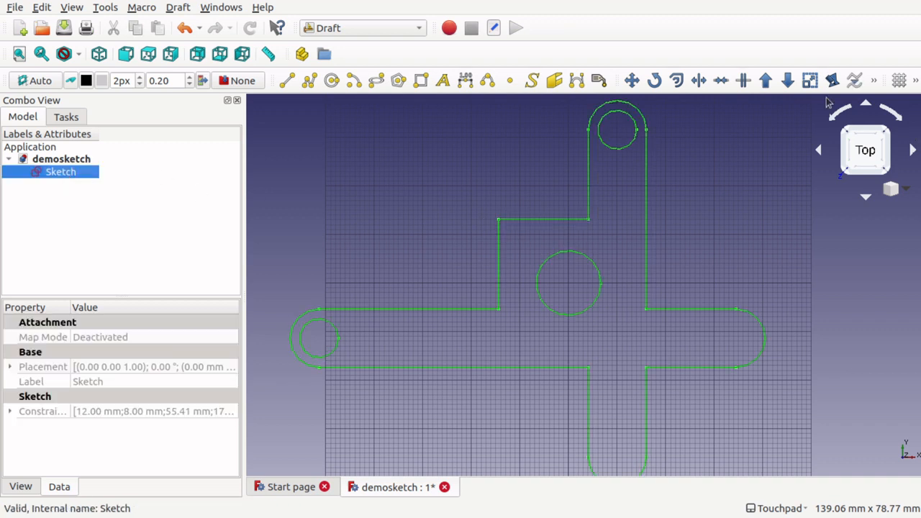
{"action": "left_click", "coordinate": [811, 80]}
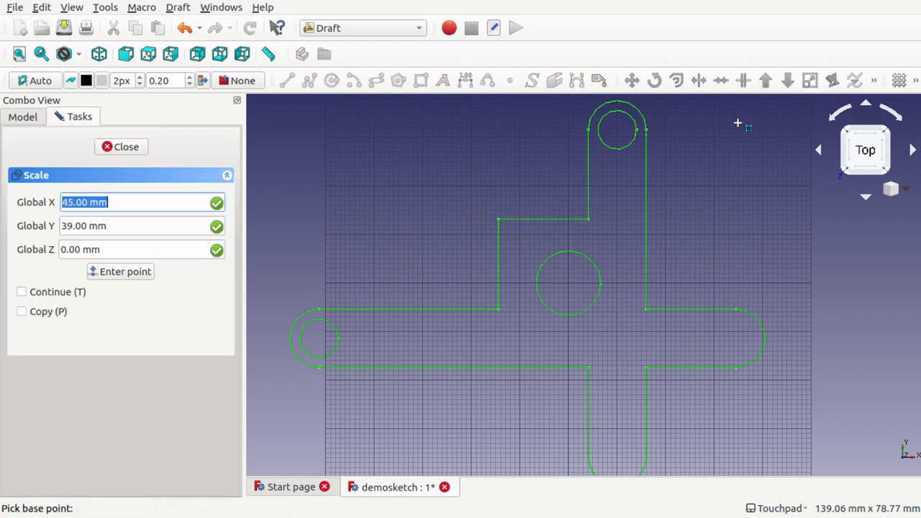
{"action": "left_click", "coordinate": [498, 218]}
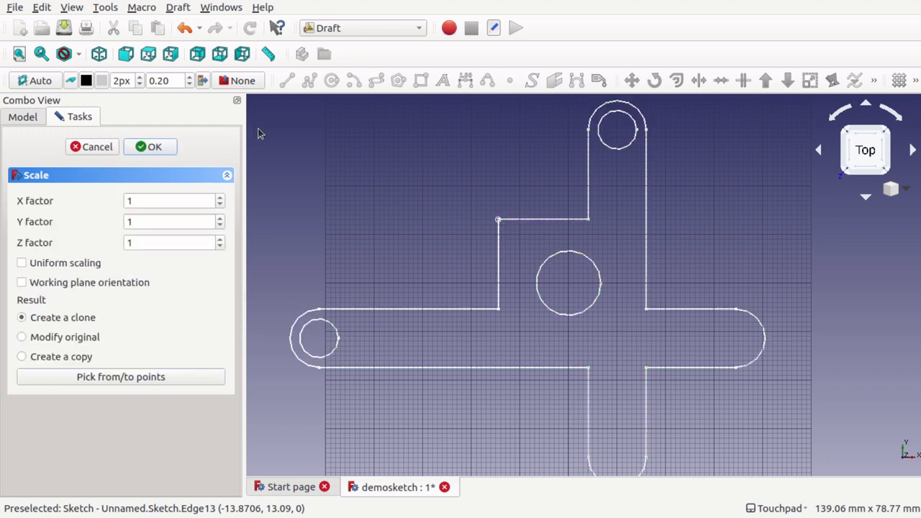
{"action": "left_click", "coordinate": [156, 201]}
{"action": "key", "text": "BackSpace"}
{"action": "type", "text": "2"}
{"action": "left_click", "coordinate": [163, 221]}
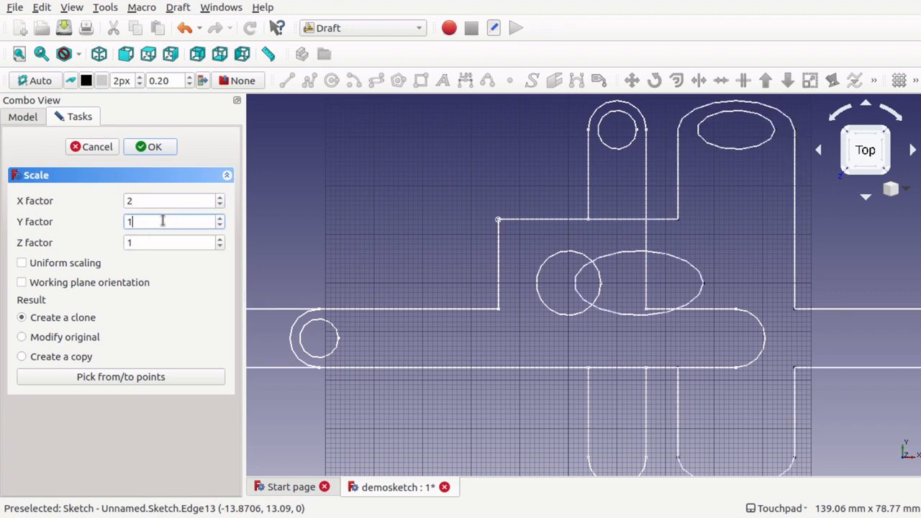
{"action": "key", "text": "BackSpace"}
{"action": "type", "text": "2"}
{"action": "scroll", "coordinate": [476, 277], "scroll_direction": "down", "scroll_amount": 4}
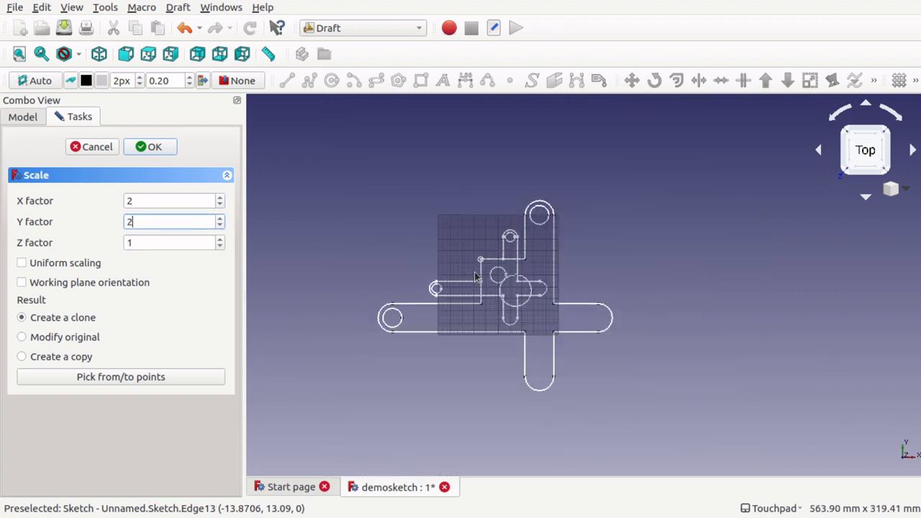
{"action": "scroll", "coordinate": [475, 277], "scroll_direction": "up", "scroll_amount": 4}
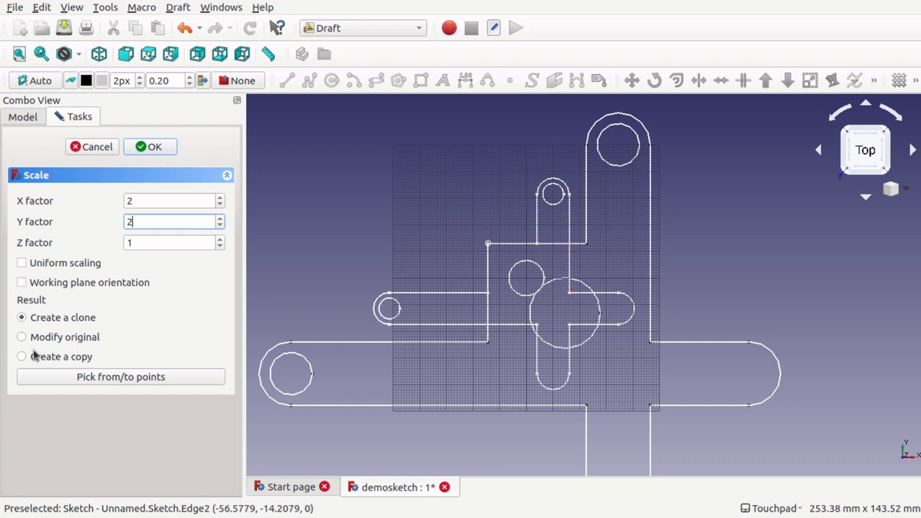
{"action": "left_click", "coordinate": [148, 146]}
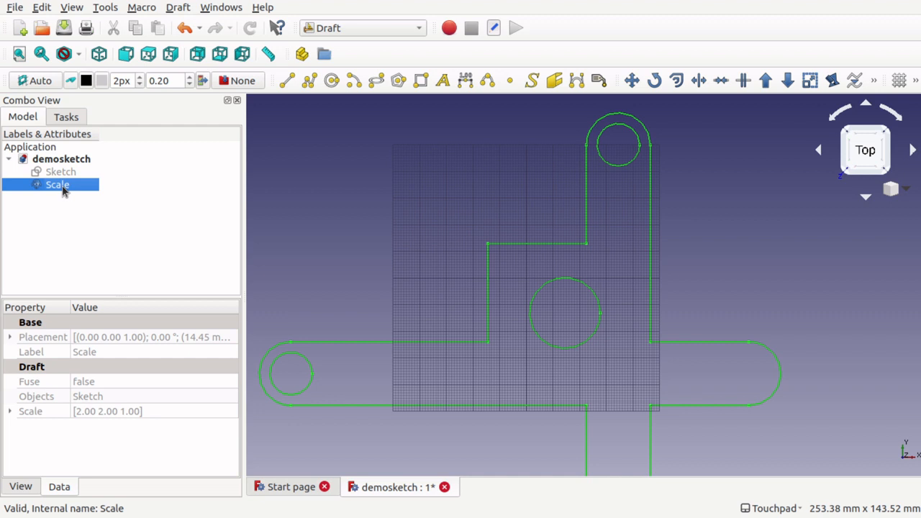
Delete the scaled clone and make the original sketch visible again
{"action": "key", "text": "Delete"}
{"action": "left_click", "coordinate": [64, 177]}
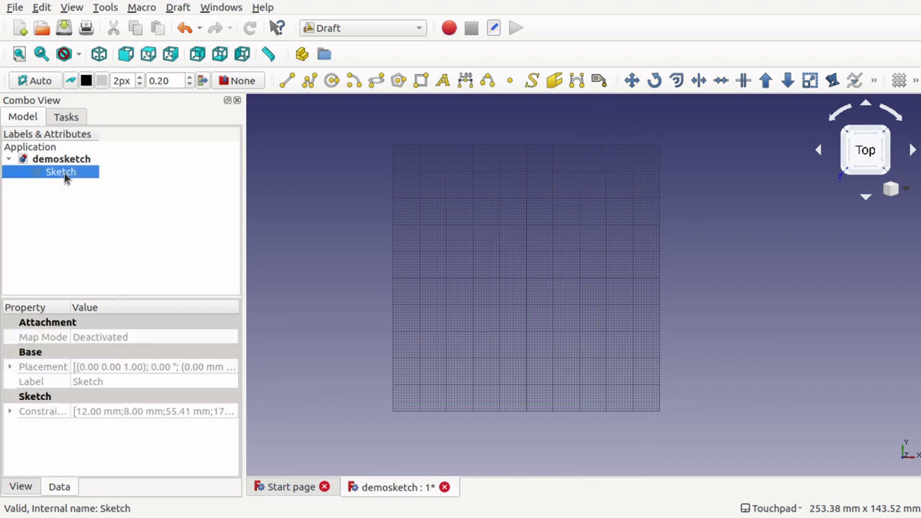
{"action": "key", "text": "space"}
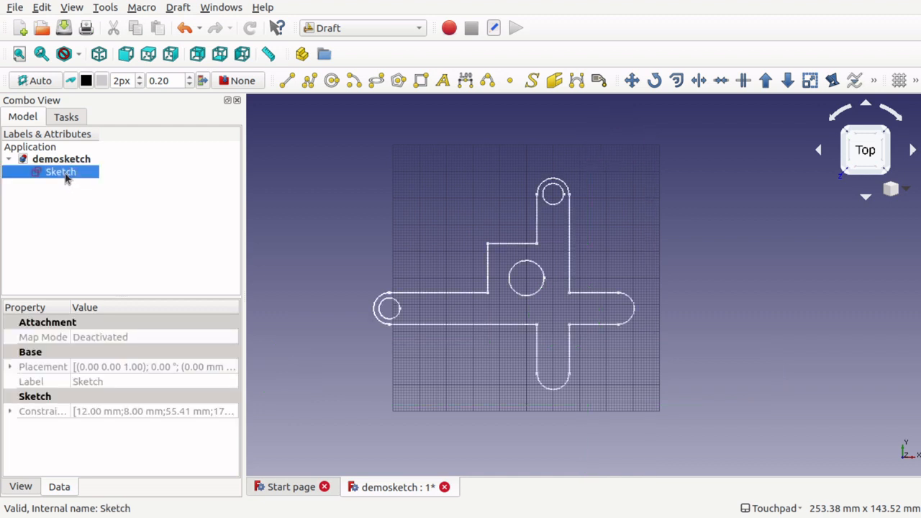
Open the original sketch to check its constraints, and close it without editing
{"action": "double_click", "coordinate": [64, 177]}
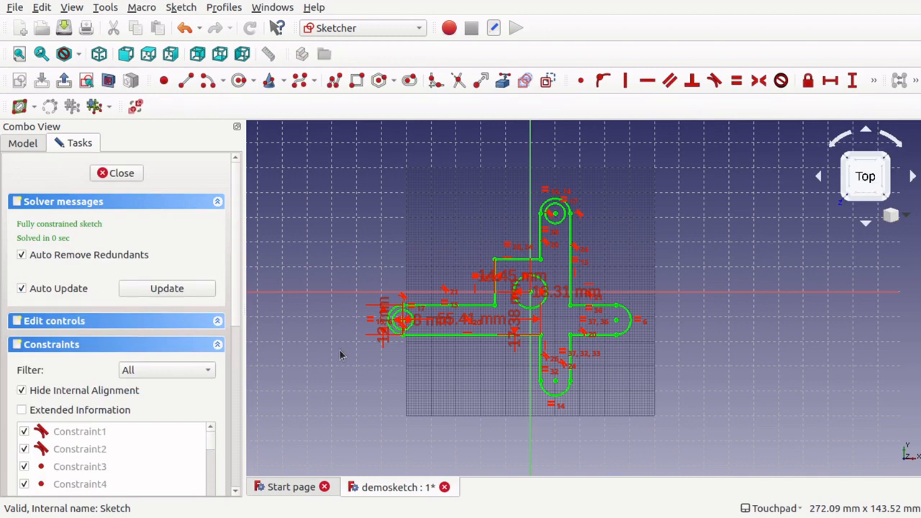
{"action": "left_click", "coordinate": [117, 173]}
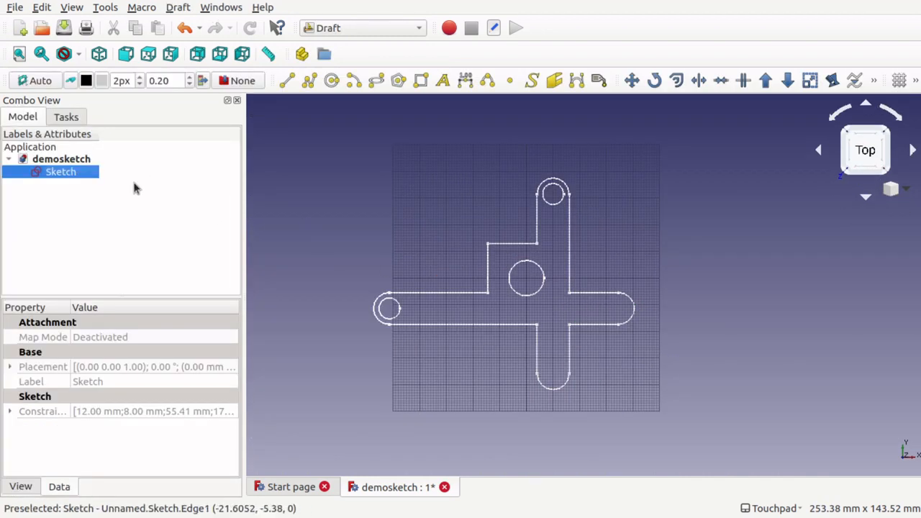
Scale the original sketch itself by factor 2 in X and Y, using the upper-left corner of its rectangular step as base point
{"action": "left_click", "coordinate": [811, 80]}
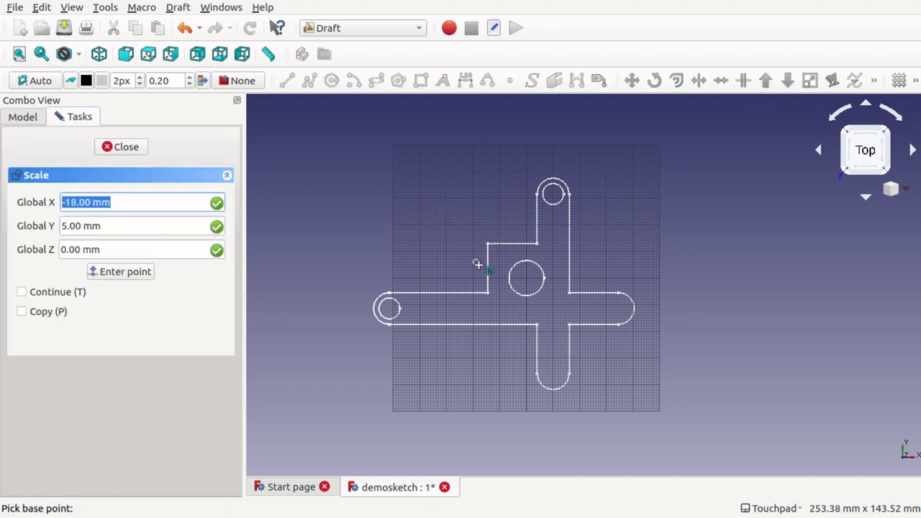
{"action": "left_click", "coordinate": [487, 244]}
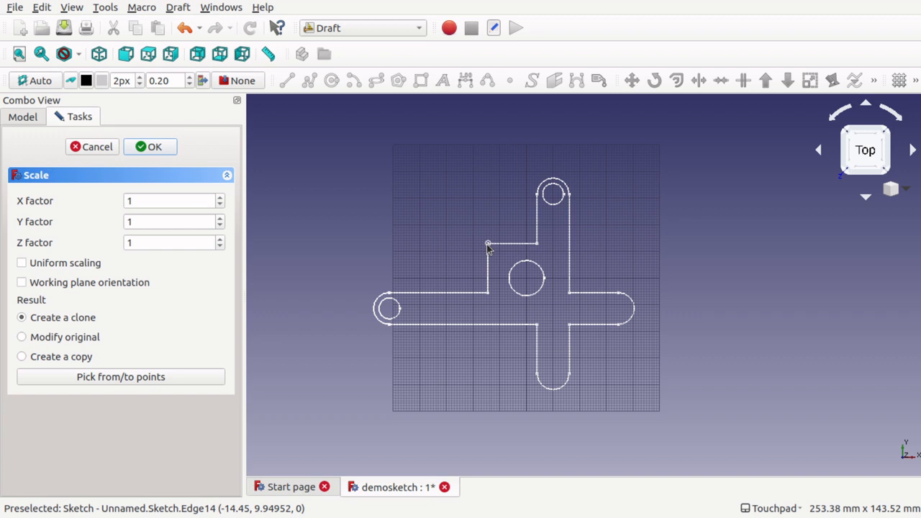
{"action": "left_click", "coordinate": [71, 338]}
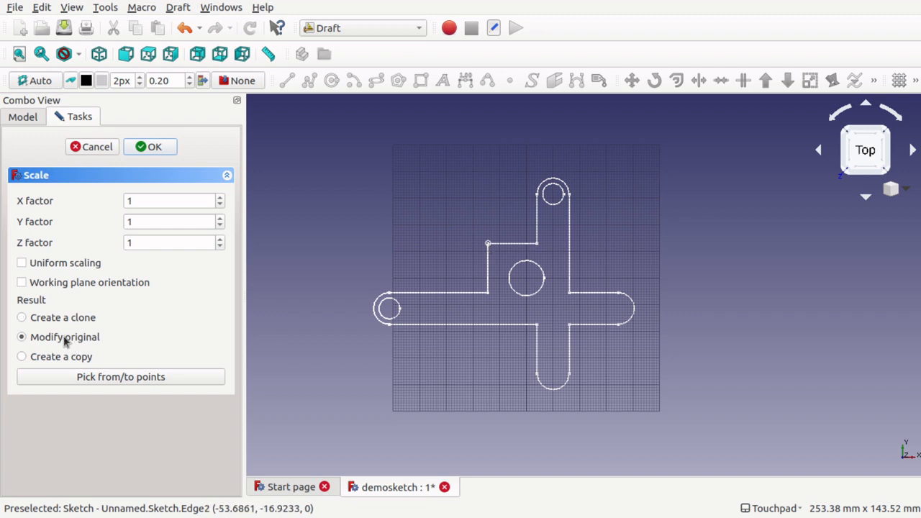
{"action": "double_click", "coordinate": [146, 195]}
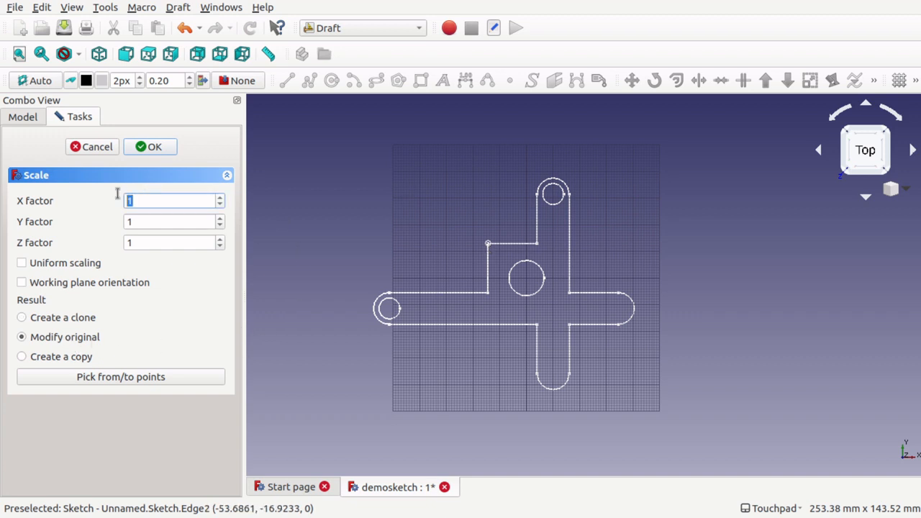
{"action": "type", "text": "2"}
{"action": "double_click", "coordinate": [145, 221]}
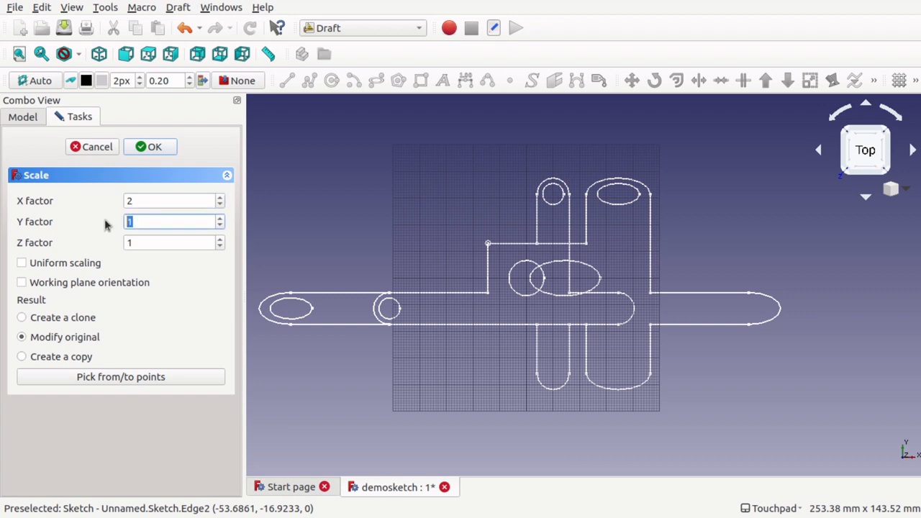
{"action": "type", "text": "2"}
{"action": "left_click", "coordinate": [153, 147]}
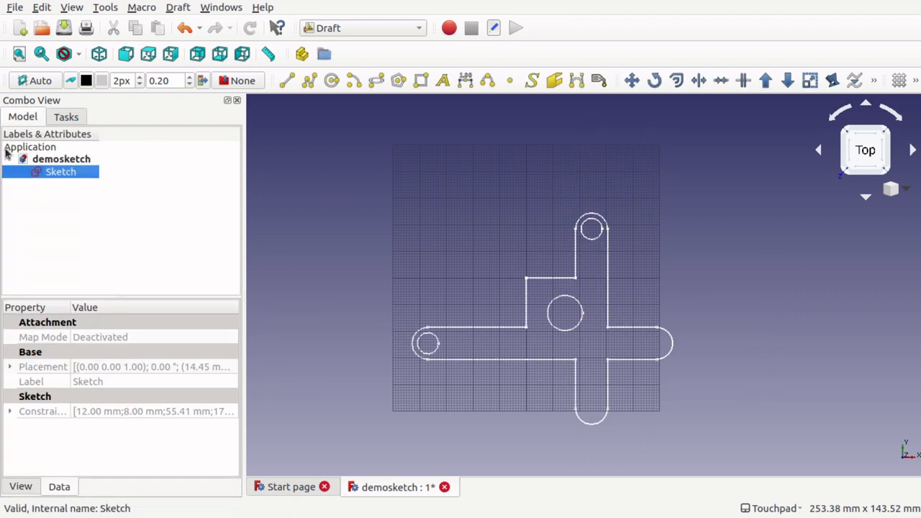
Reopen the sketch to check its dimensions after the modify-original scaling, and close it without editing
{"action": "double_click", "coordinate": [54, 177]}
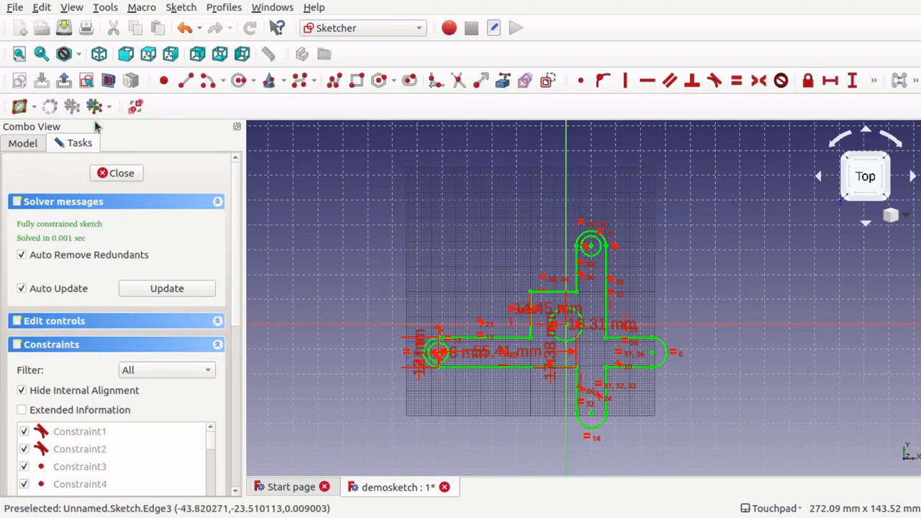
{"action": "left_click", "coordinate": [110, 172]}
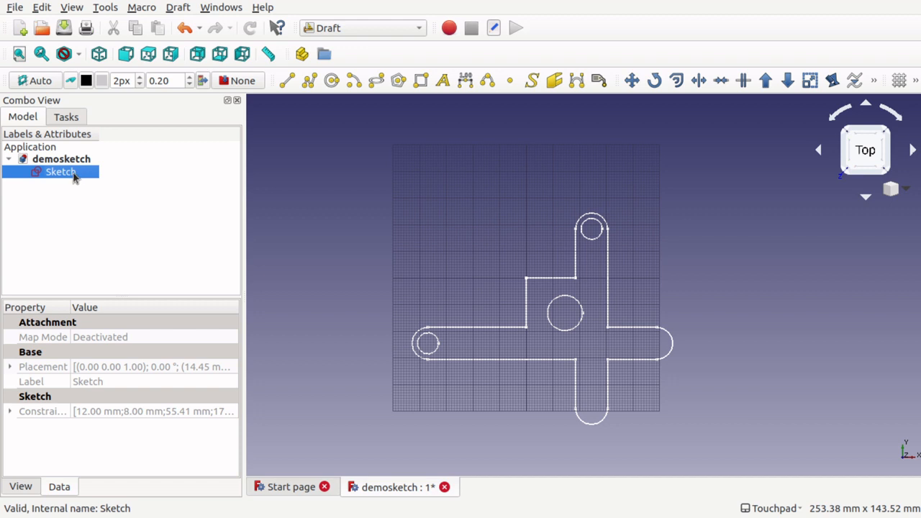
Start scaling the sketch from the upper-left corner of its rectangular step, with X and Y factors of 2
{"action": "left_click", "coordinate": [810, 80]}
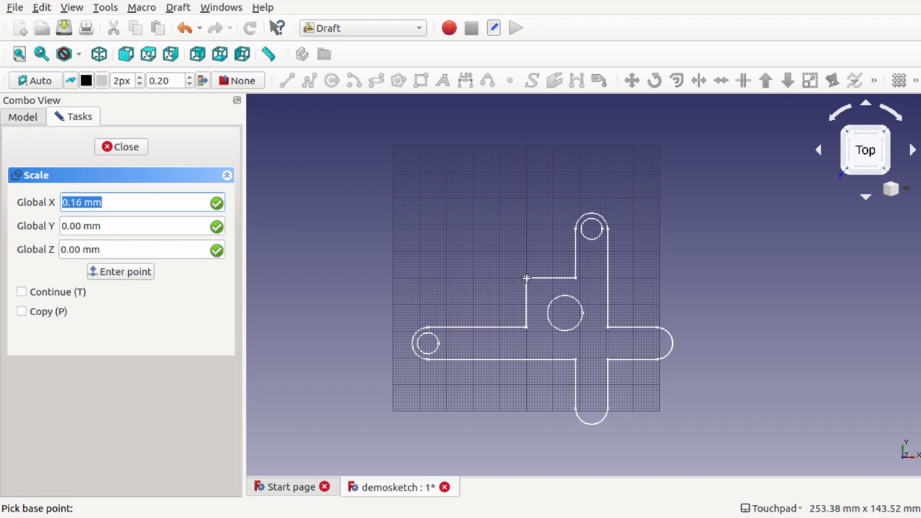
{"action": "left_click", "coordinate": [527, 278]}
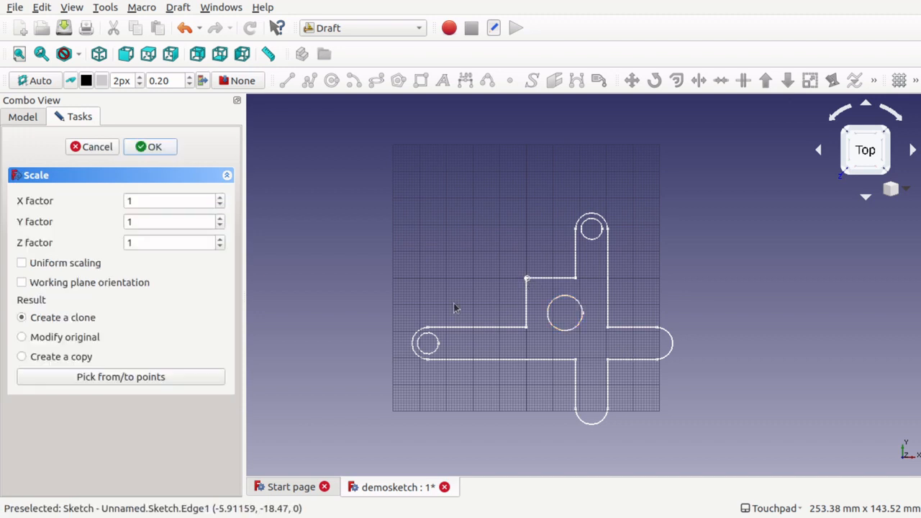
{"action": "double_click", "coordinate": [156, 202]}
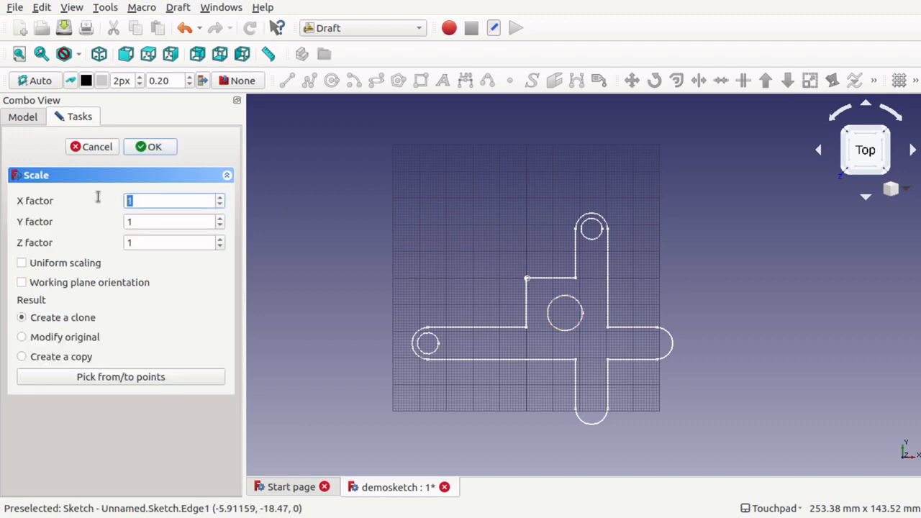
{"action": "type", "text": "2"}
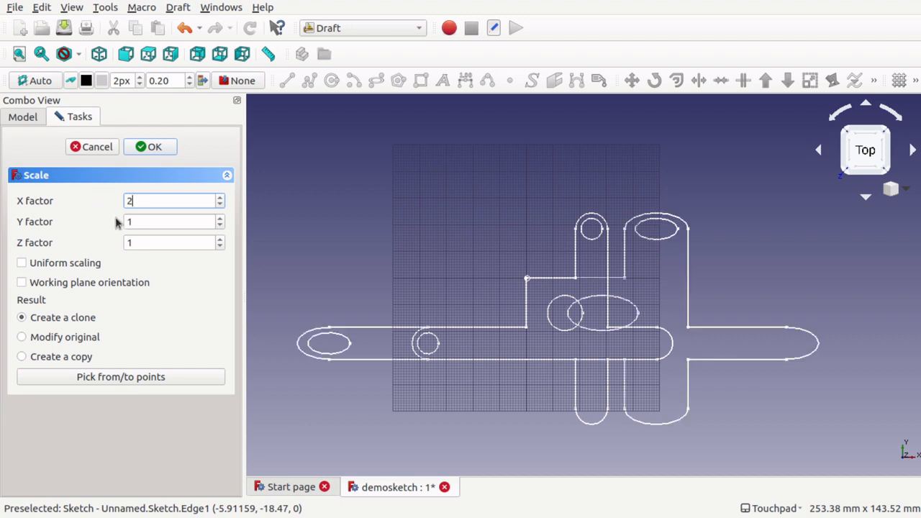
{"action": "key", "text": "Tab"}
{"action": "type", "text": "2"}
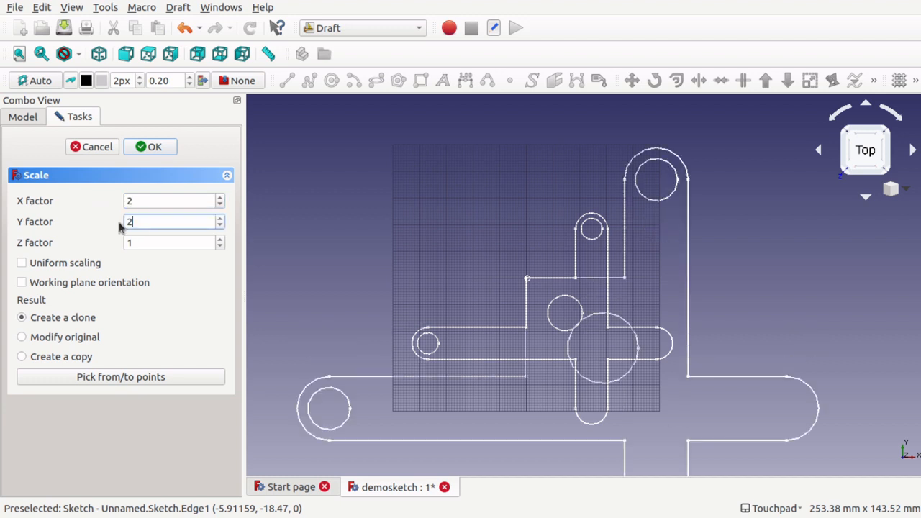
Reset the X and Y factors to 1, enable uniform scaling, and set the X factor to 2
{"action": "double_click", "coordinate": [142, 200]}
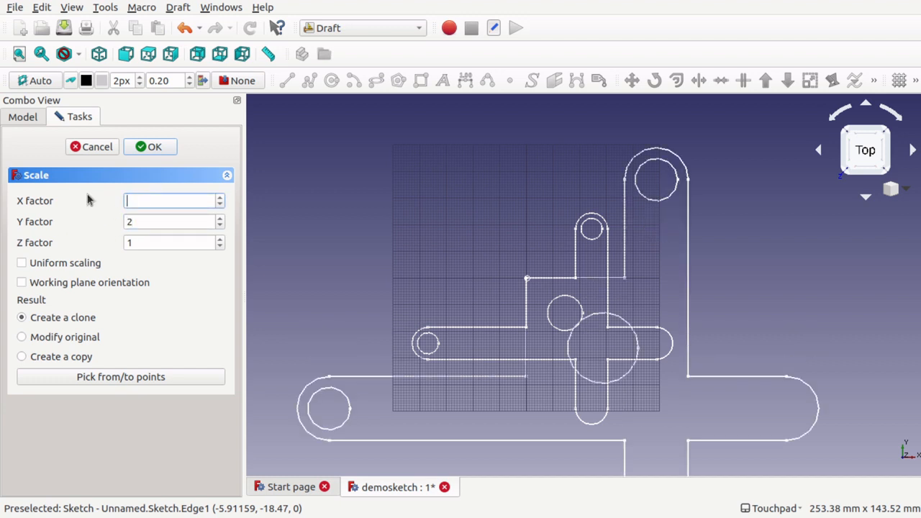
{"action": "type", "text": "1"}
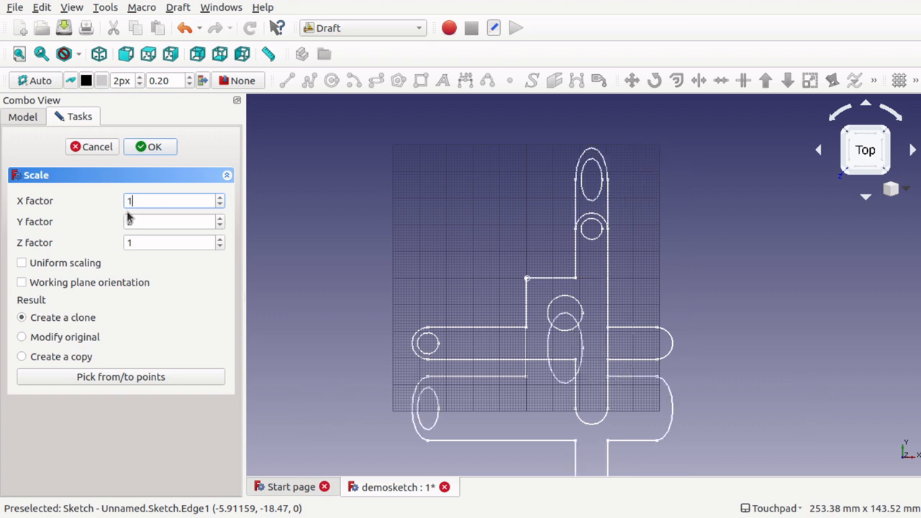
{"action": "left_click", "coordinate": [23, 264]}
{"action": "double_click", "coordinate": [169, 216]}
{"action": "type", "text": "1"}
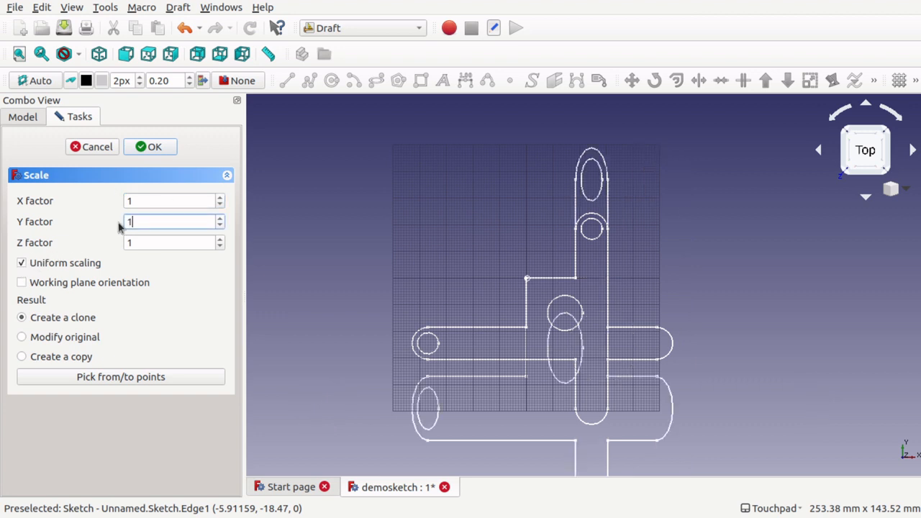
{"action": "double_click", "coordinate": [175, 200]}
{"action": "type", "text": "2"}
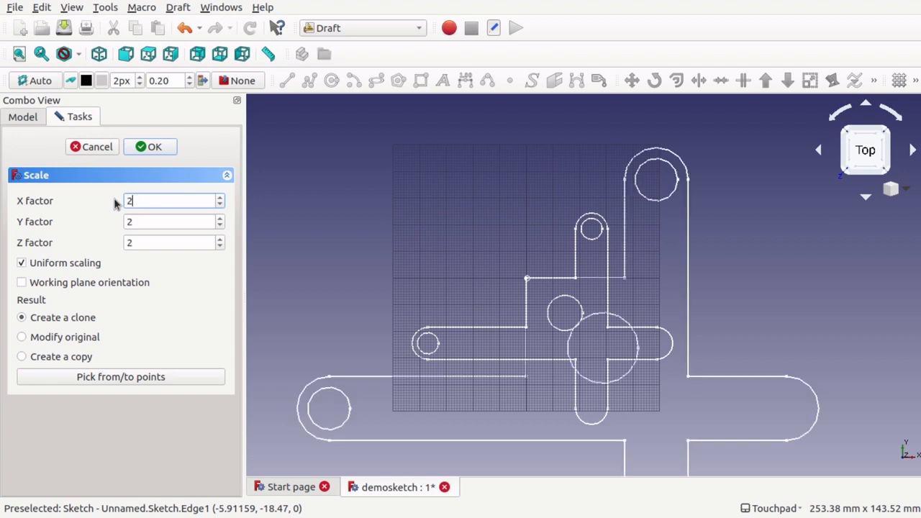
Try uniform scale factors of 3 and 4 on the sketch
{"action": "key", "text": "BackSpace"}
{"action": "type", "text": "3"}
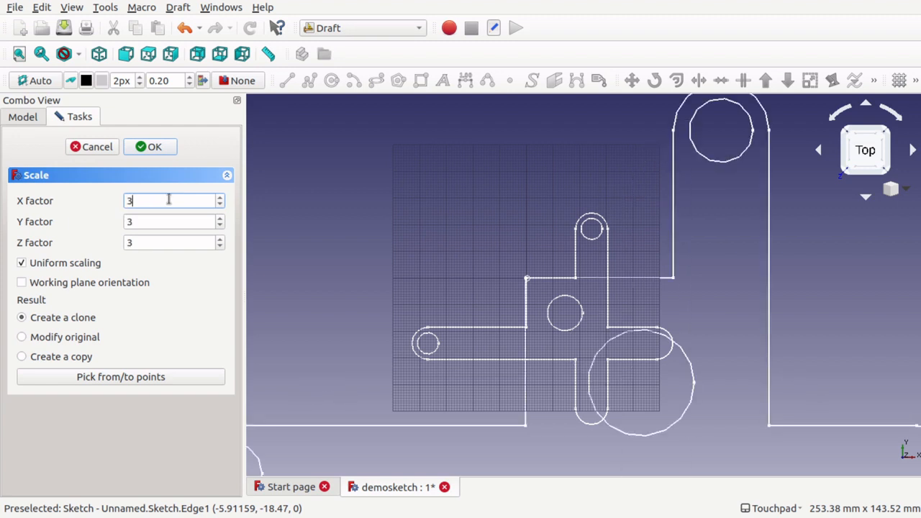
{"action": "key", "text": "BackSpace"}
{"action": "type", "text": "4"}
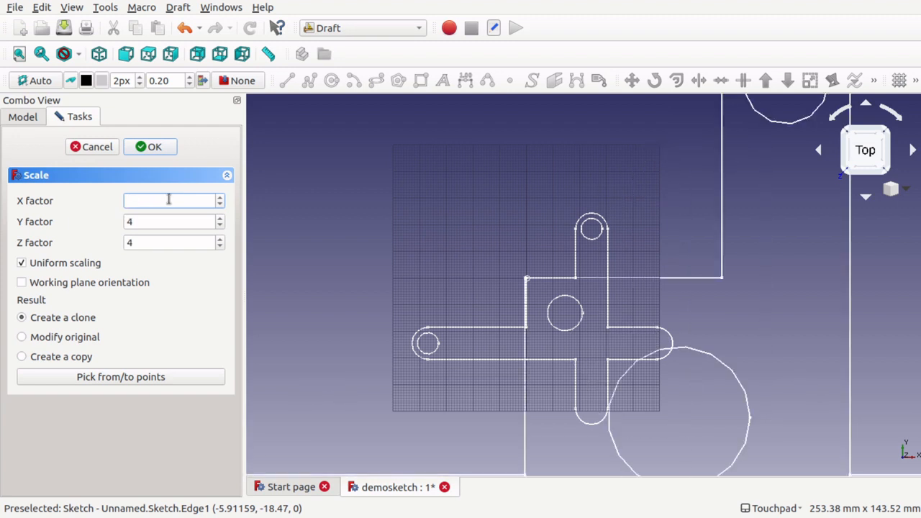
Set the uniform scale factor to 2 and create the scaled clone
{"action": "type", "text": "2"}
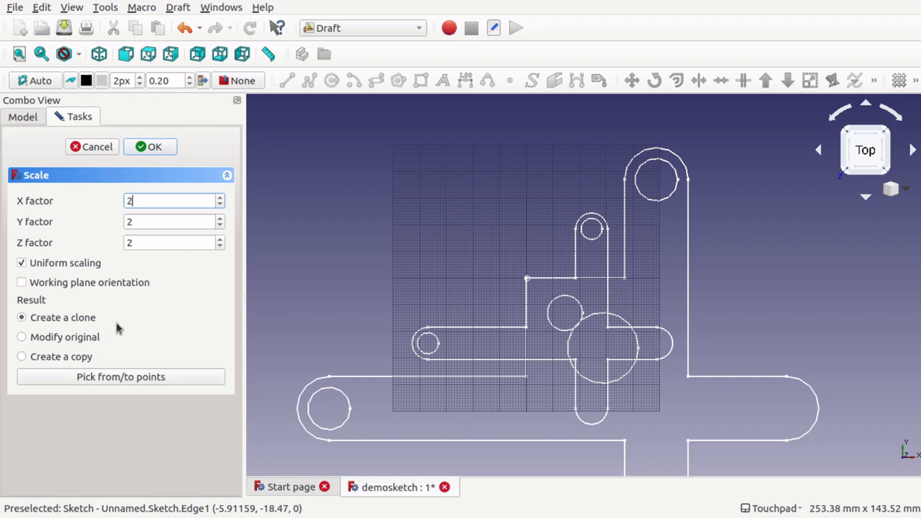
{"action": "left_click", "coordinate": [154, 148]}
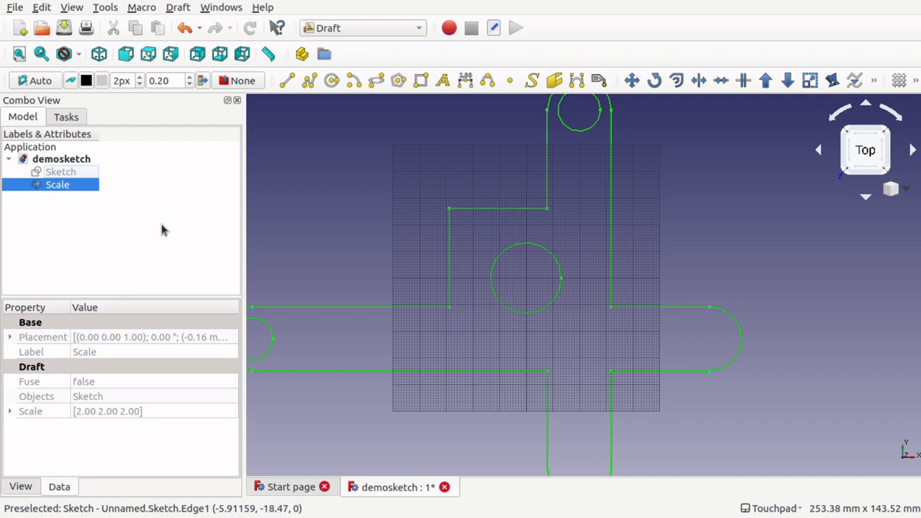
Toggle the original sketch's visibility to compare it with the scaled clone, leaving the sketch hidden
{"action": "left_click", "coordinate": [72, 174]}
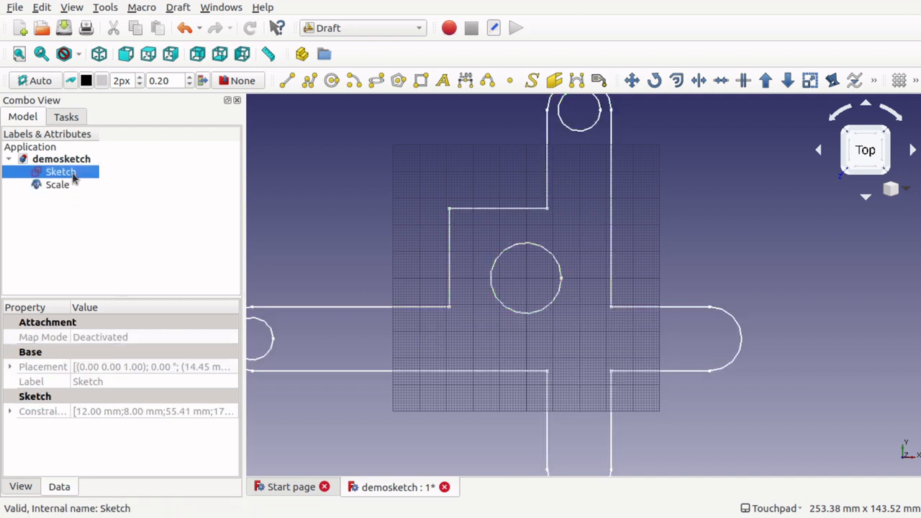
{"action": "key", "text": "space"}
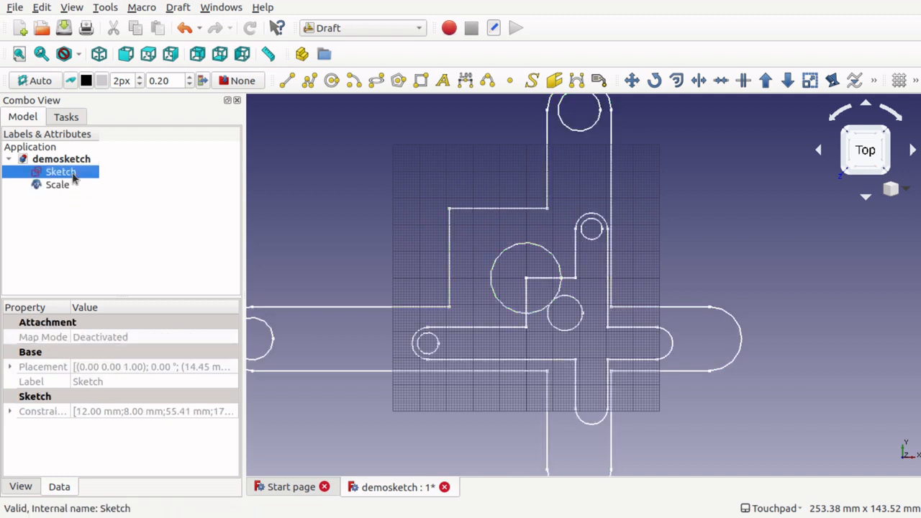
{"action": "key", "text": "space"}
{"action": "key", "text": "space"}
{"action": "key", "text": "space"}
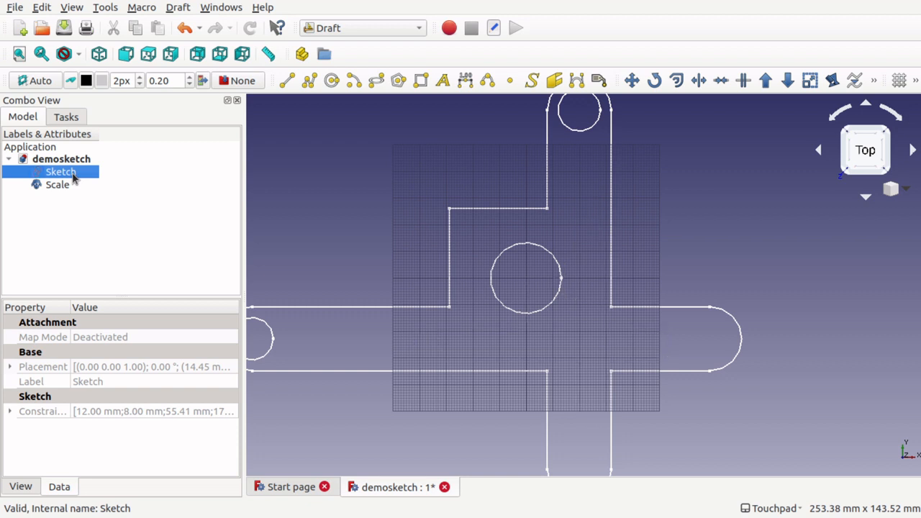
Fit the whole scaled clone in the 3D view and clear its selection
{"action": "left_click", "coordinate": [58, 185]}
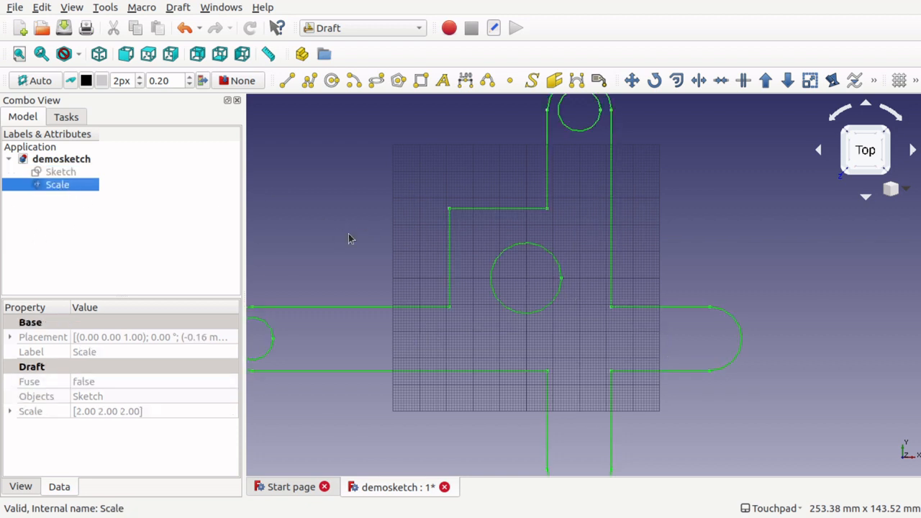
{"action": "scroll", "coordinate": [348, 239], "scroll_direction": "down", "scroll_amount": 10}
{"action": "scroll", "coordinate": [348, 239], "scroll_direction": "up", "scroll_amount": 3}
{"action": "scroll", "coordinate": [349, 239], "scroll_direction": "down", "scroll_amount": 8}
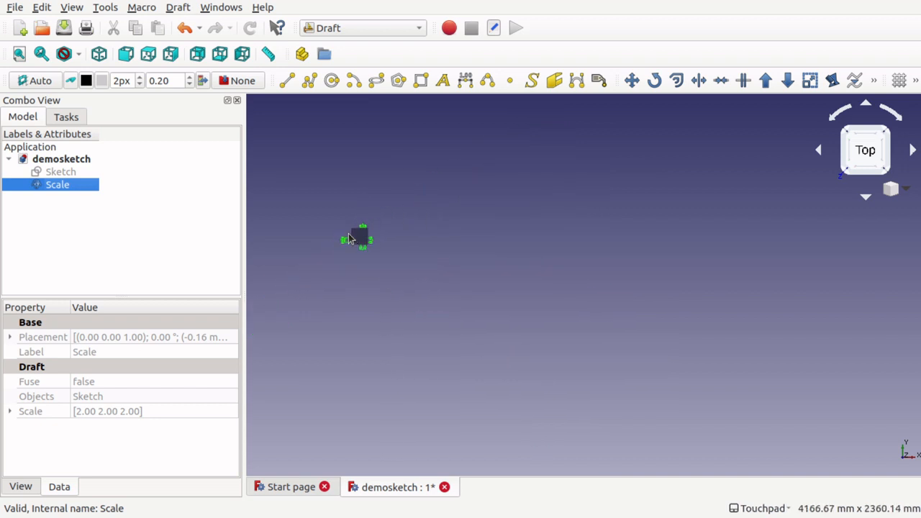
{"action": "scroll", "coordinate": [348, 239], "scroll_direction": "down", "scroll_amount": 5}
{"action": "left_click", "coordinate": [350, 238]}
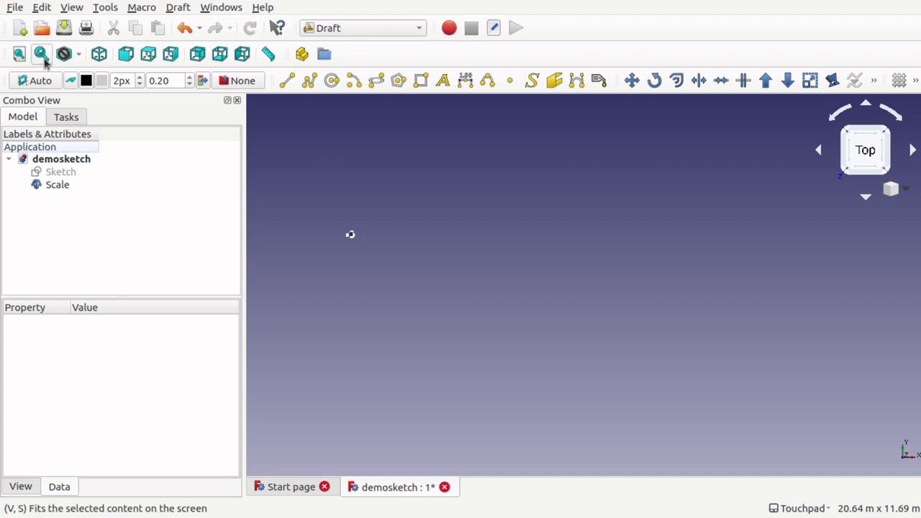
{"action": "left_click", "coordinate": [19, 54]}
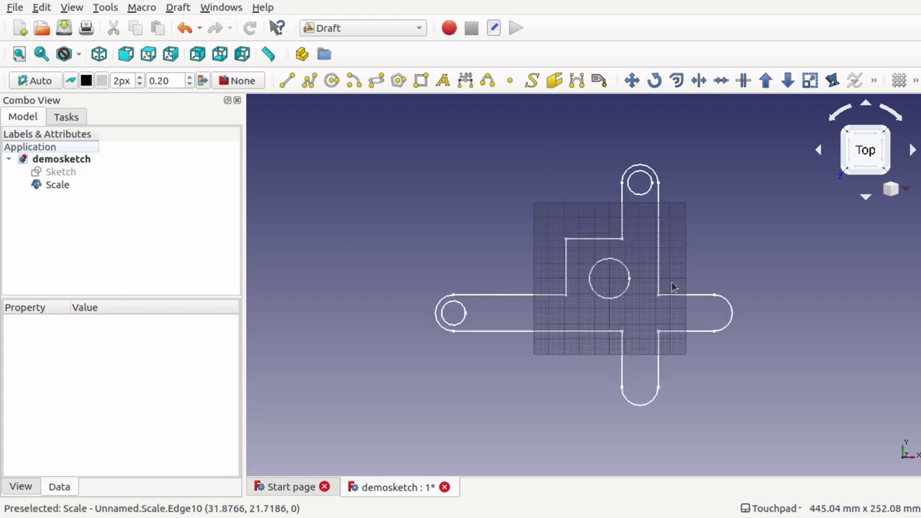
Create a Part Design body with the scaled clone as its base feature
{"action": "left_click", "coordinate": [65, 185]}
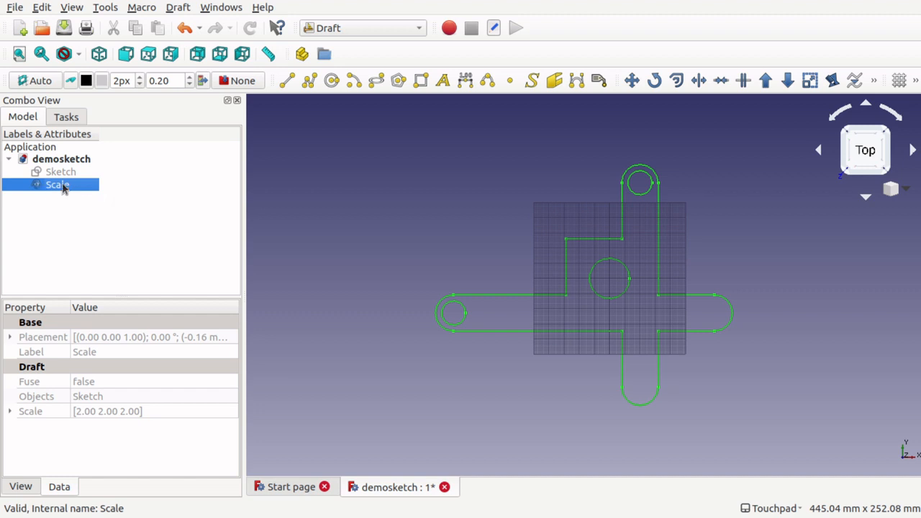
{"action": "left_click", "coordinate": [368, 27]}
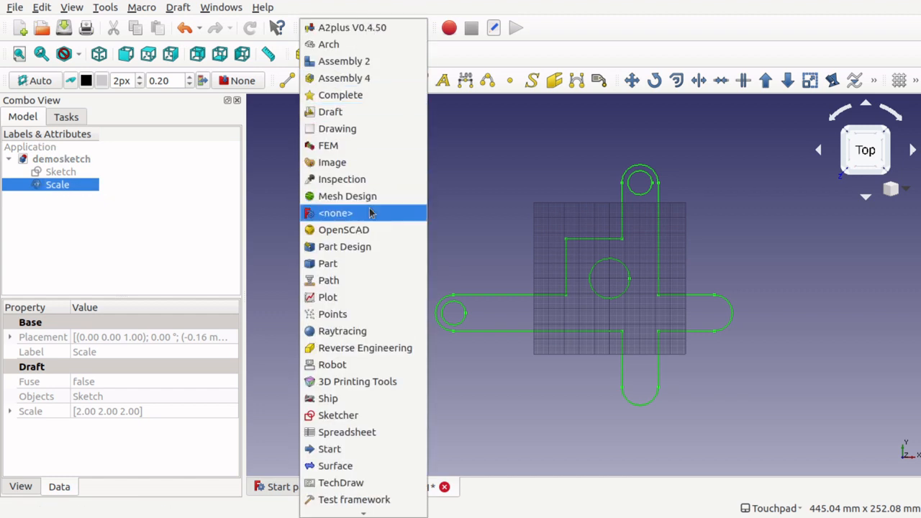
{"action": "left_click", "coordinate": [380, 247]}
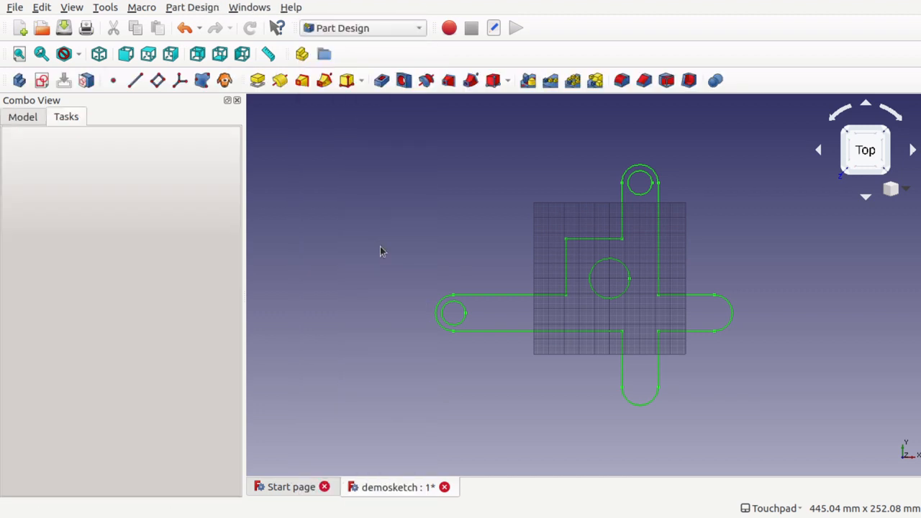
{"action": "left_click", "coordinate": [19, 80]}
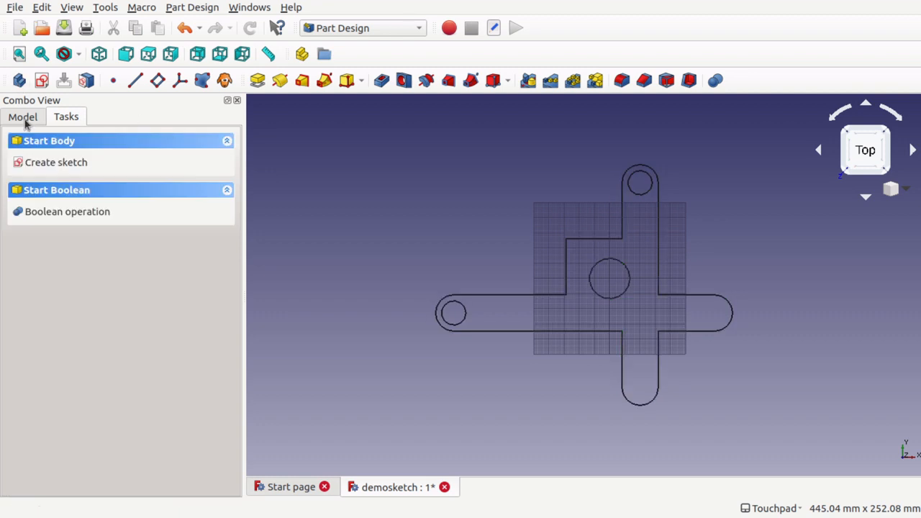
Try to move the scaled clone into the new body in the model tree
{"action": "left_click", "coordinate": [24, 119]}
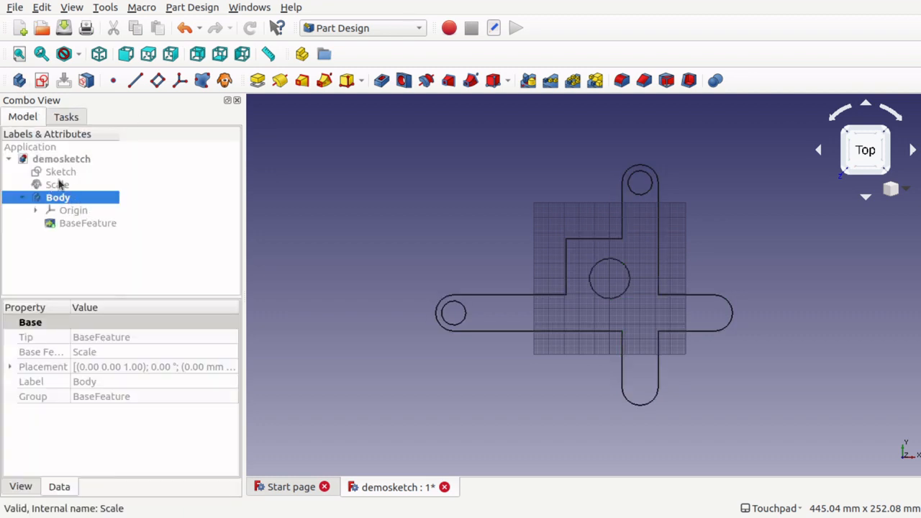
{"action": "mouse_move", "coordinate": [61, 185]}
{"action": "left_mouse_down"}
{"action": "mouse_move", "coordinate": [72, 208]}
{"action": "mouse_move", "coordinate": [70, 198]}
{"action": "left_mouse_up"}
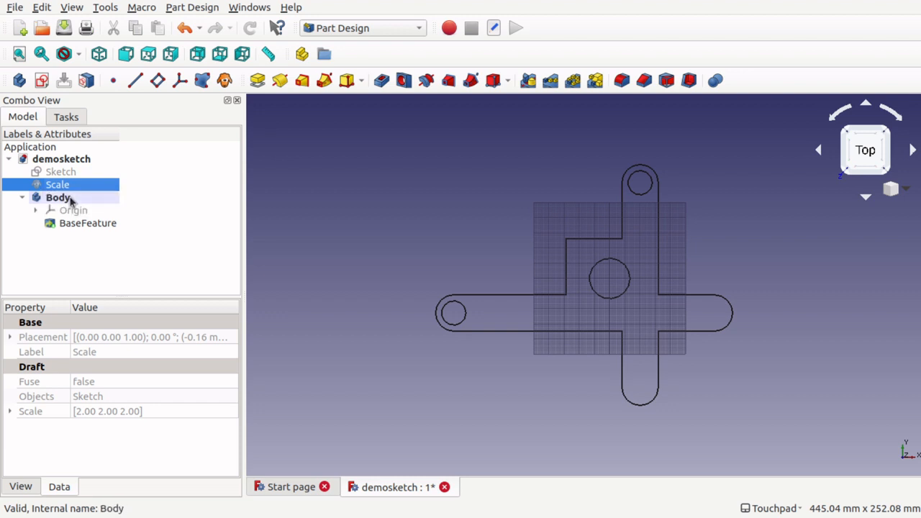
{"action": "left_click", "coordinate": [70, 197]}
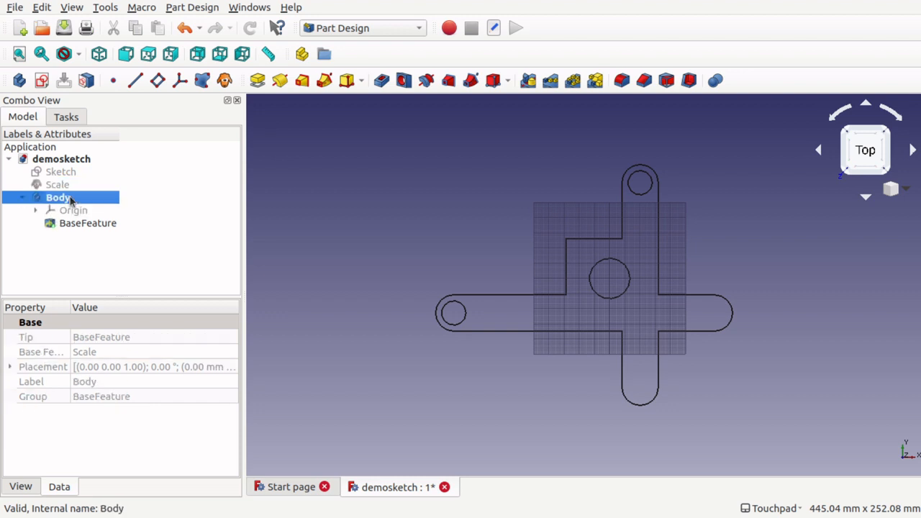
Delete the Part Design body along with its base feature and select the scaled clone
{"action": "key", "text": "Delete"}
{"action": "left_click", "coordinate": [65, 189]}
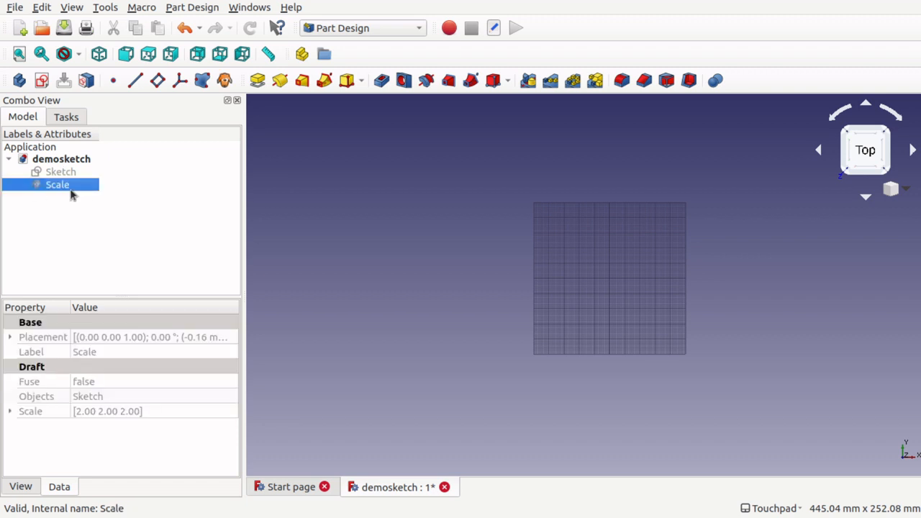
In the Draft workbench, make the scaled clone visible and convert it into a sketch with Draft to Sketch
{"action": "left_click", "coordinate": [372, 33]}
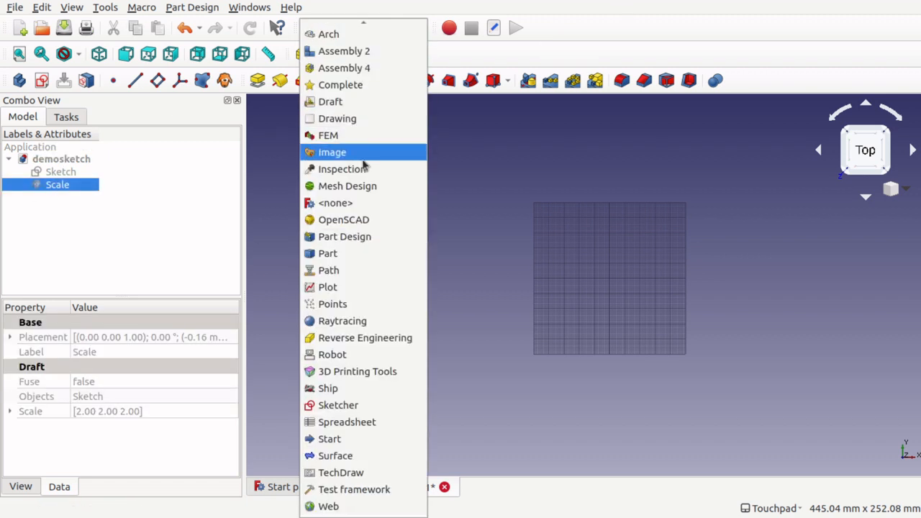
{"action": "left_click", "coordinate": [364, 108]}
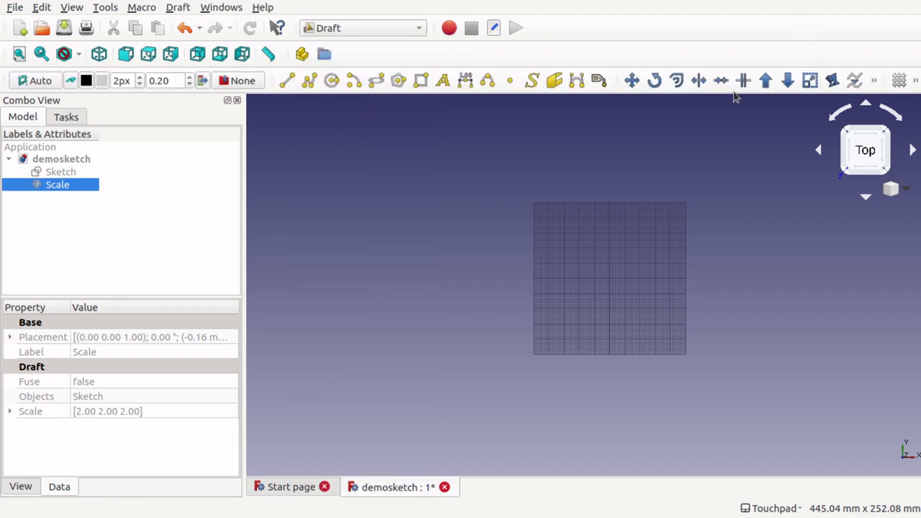
{"action": "left_click", "coordinate": [871, 80]}
{"action": "left_click", "coordinate": [872, 80]}
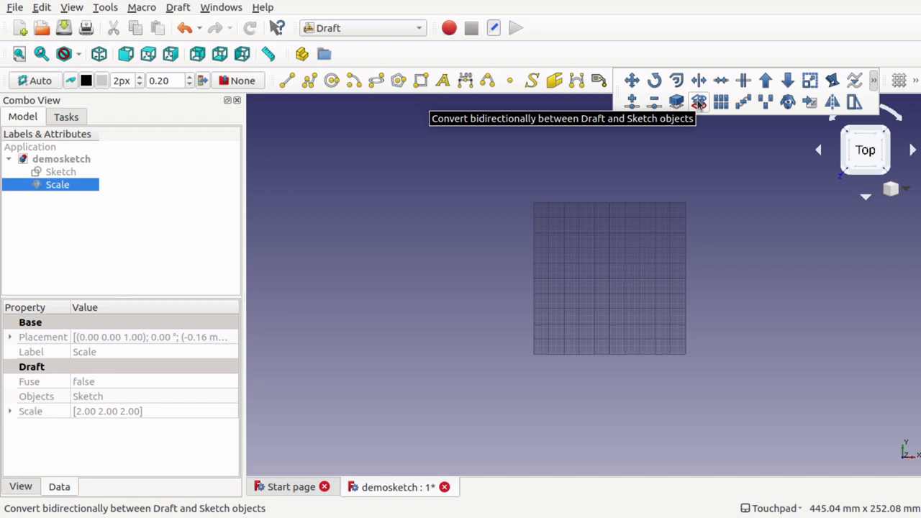
{"action": "left_click", "coordinate": [48, 185]}
{"action": "key", "text": "space"}
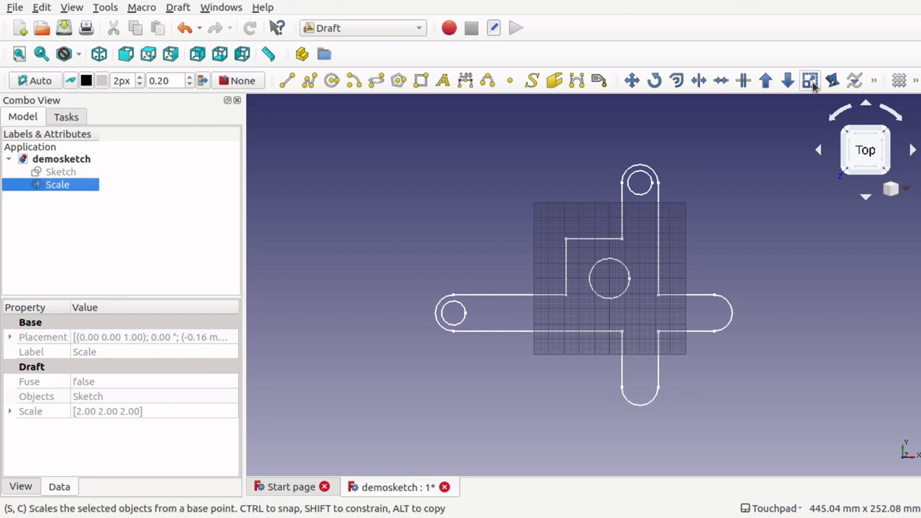
{"action": "left_click", "coordinate": [180, 8]}
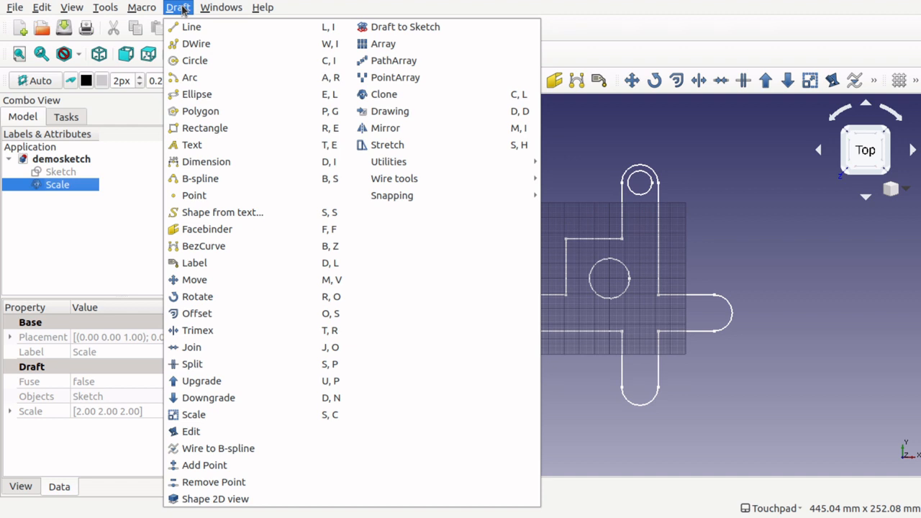
{"action": "left_click", "coordinate": [429, 29]}
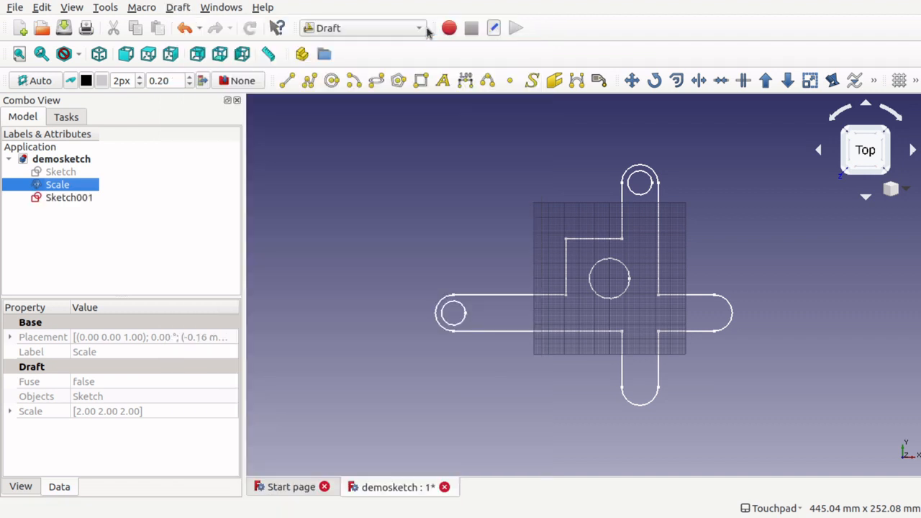
Hide the scaled clone so that only the converted sketch is displayed
{"action": "left_click", "coordinate": [66, 198]}
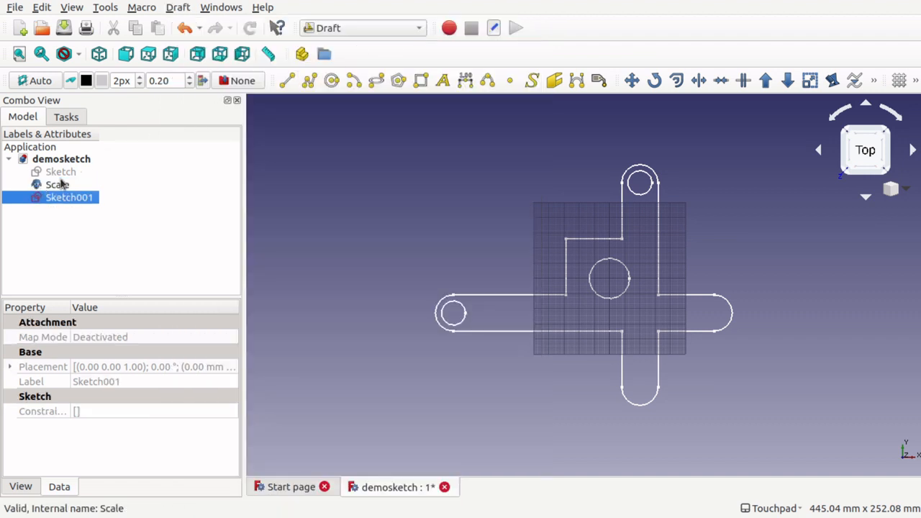
{"action": "left_click", "coordinate": [60, 184]}
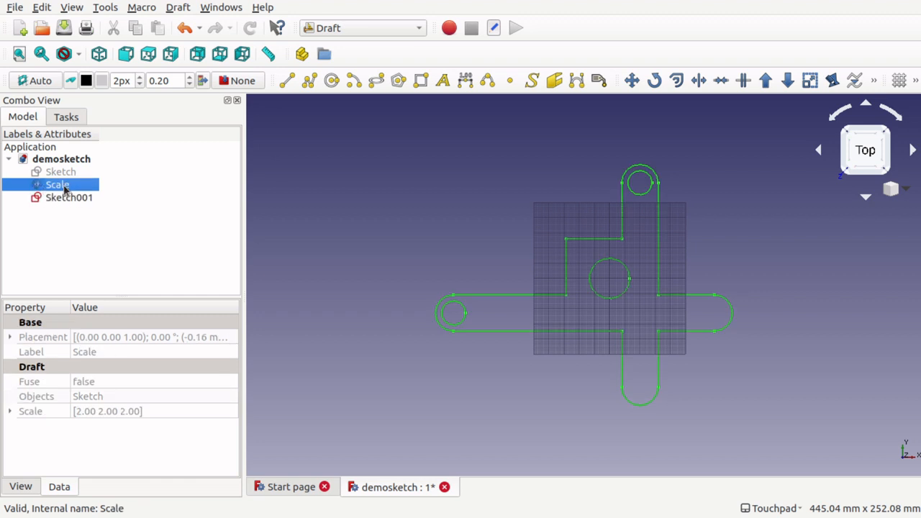
{"action": "key", "text": "space"}
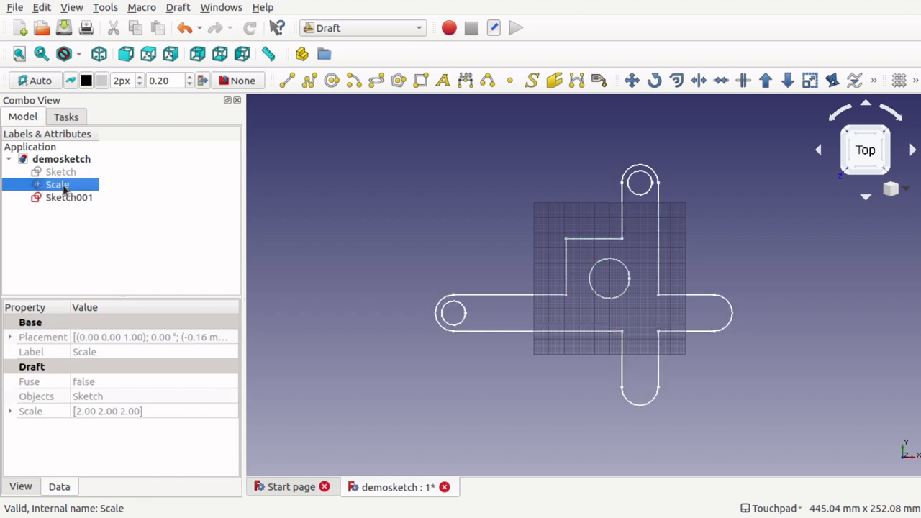
In the Part Design workbench, create a body from the converted sketch and attach the sketch to the XY plane
{"action": "left_click", "coordinate": [66, 198]}
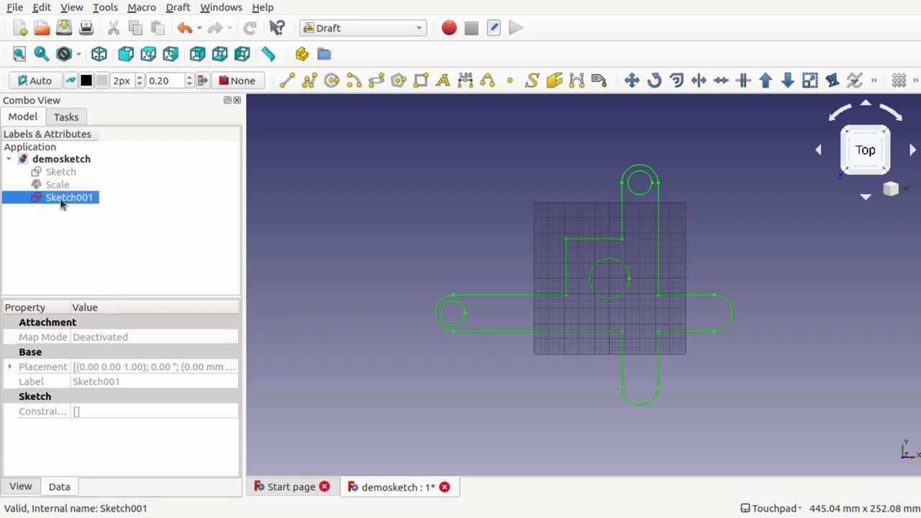
{"action": "left_click", "coordinate": [375, 28]}
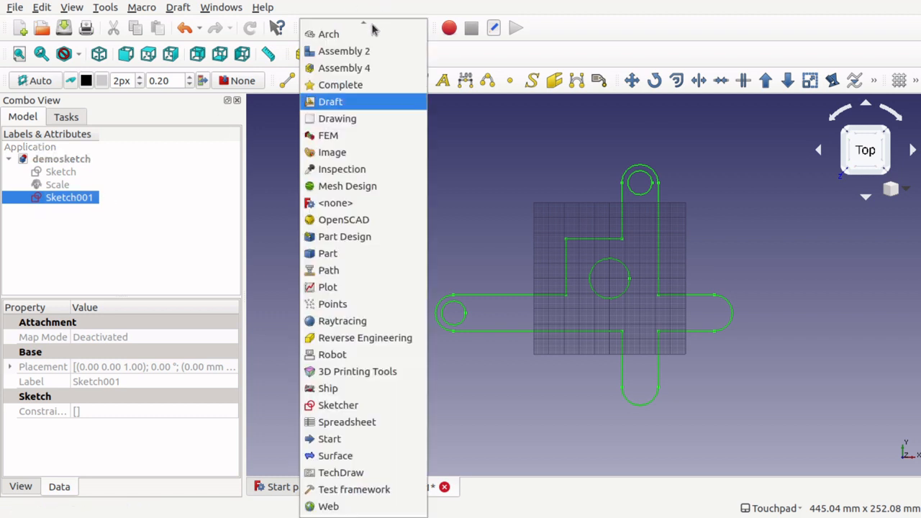
{"action": "left_click", "coordinate": [342, 246]}
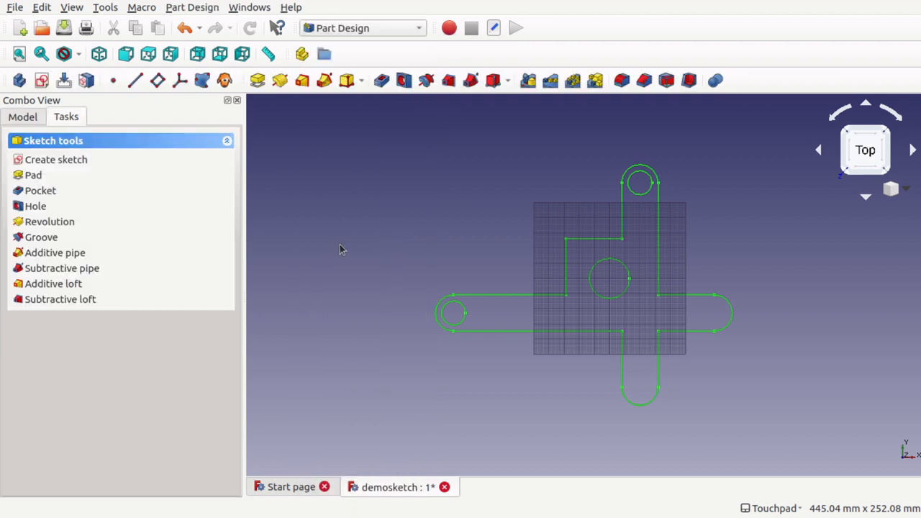
{"action": "left_click", "coordinate": [17, 81]}
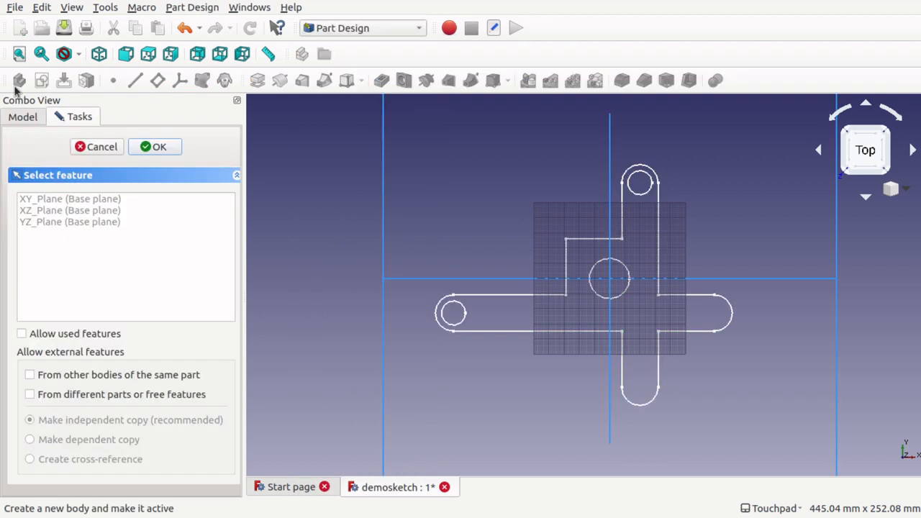
{"action": "left_click", "coordinate": [92, 201]}
{"action": "left_click", "coordinate": [157, 147]}
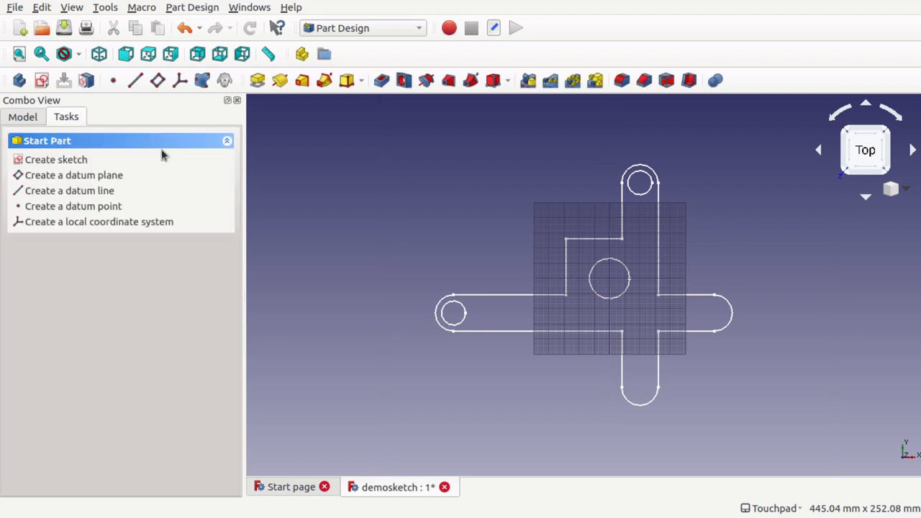
{"action": "left_click", "coordinate": [23, 117]}
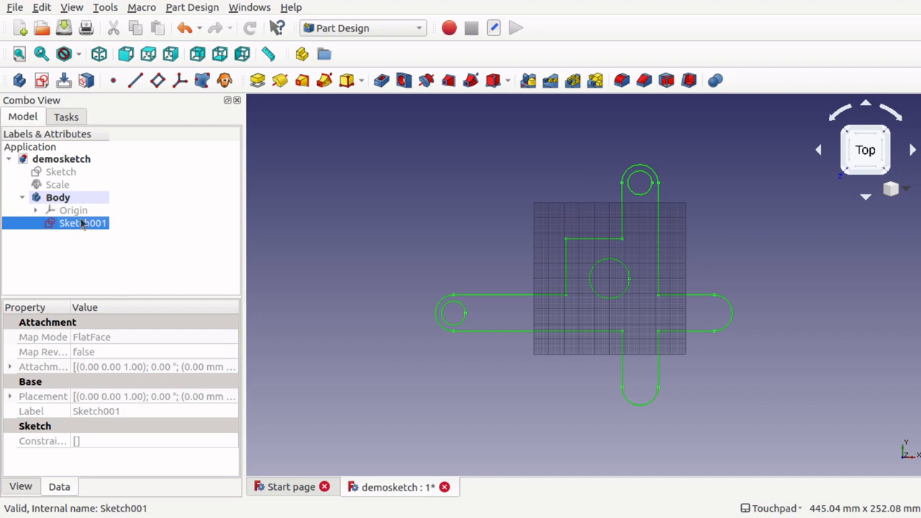
{"action": "left_click", "coordinate": [23, 198]}
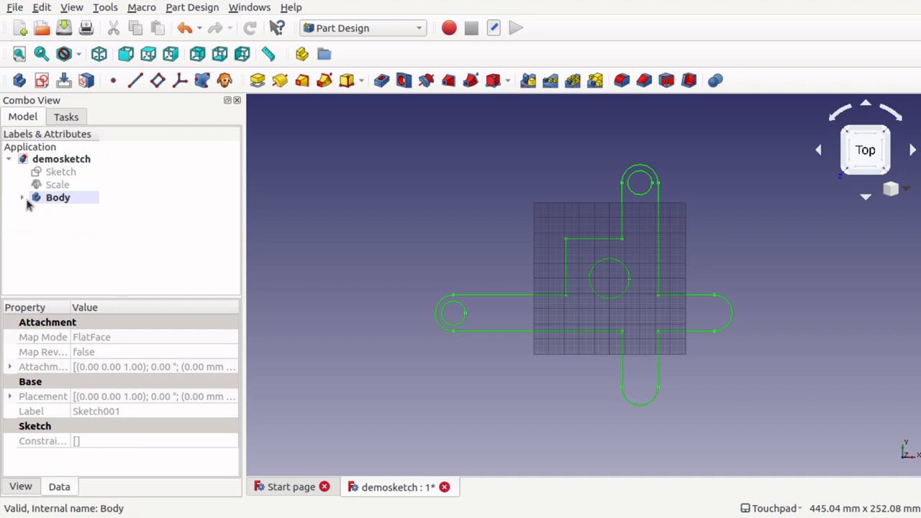
{"action": "left_click", "coordinate": [23, 198]}
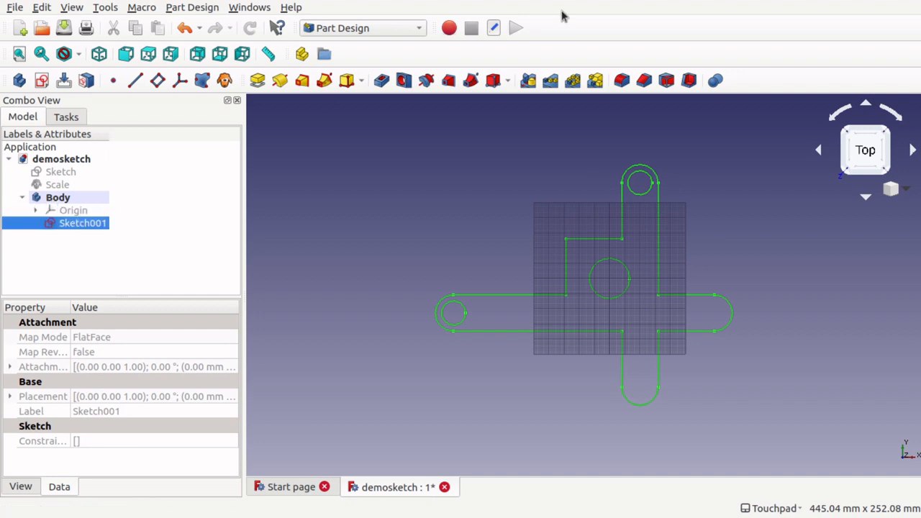
Try a 10 mm pad of the converted sketch, inspect the preview at an angle, and cancel the operation
{"action": "left_click", "coordinate": [258, 80]}
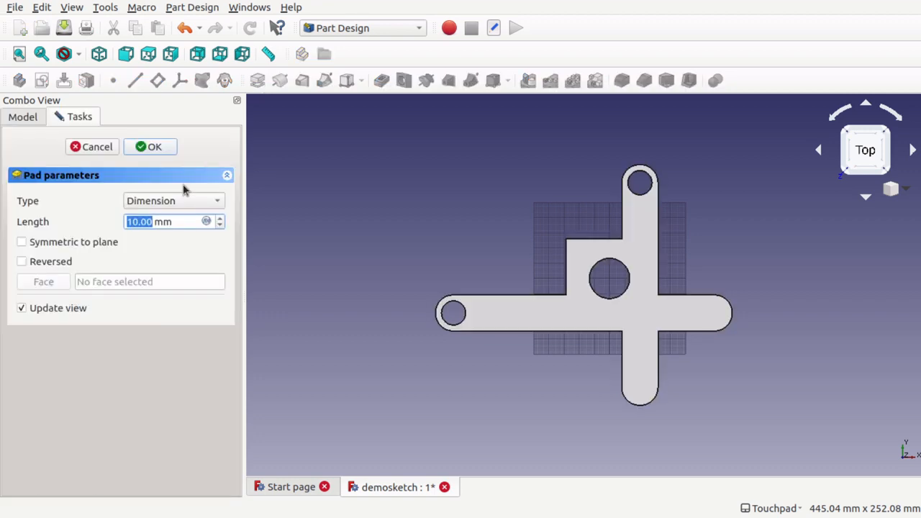
{"action": "mouse_move", "coordinate": [492, 269]}
{"action": "left_mouse_down", "text": "alt"}
{"action": "mouse_move", "coordinate": [552, 151]}
{"action": "mouse_move", "coordinate": [496, 269]}
{"action": "mouse_move", "coordinate": [511, 298]}
{"action": "mouse_move", "coordinate": [507, 286]}
{"action": "left_mouse_up", "text": "alt"}
{"action": "left_click_drag", "start_coordinate": [530, 318], "coordinate": [476, 230], "text": "alt"}
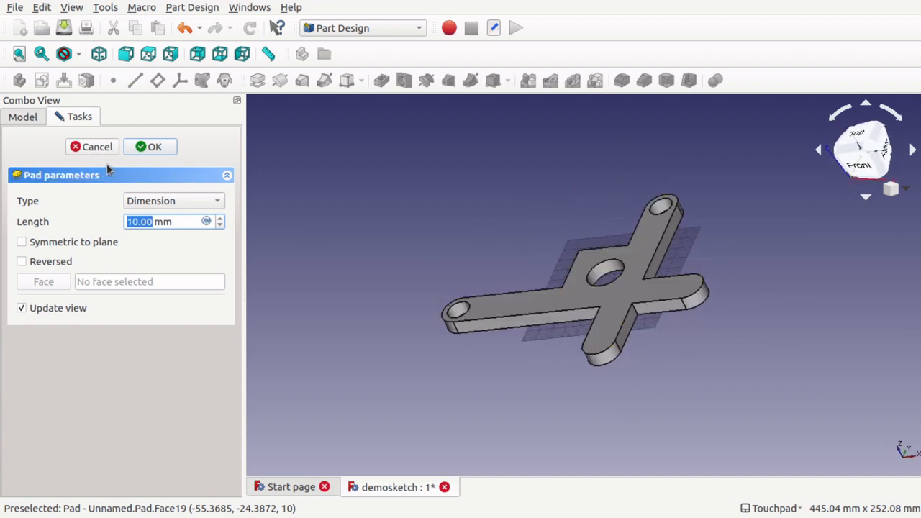
{"action": "left_click", "coordinate": [93, 147]}
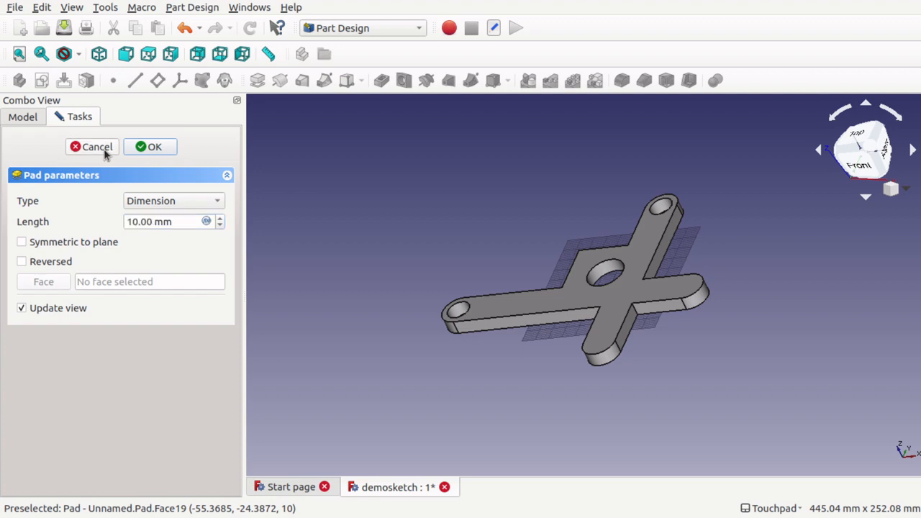
{"action": "left_click", "coordinate": [87, 225]}
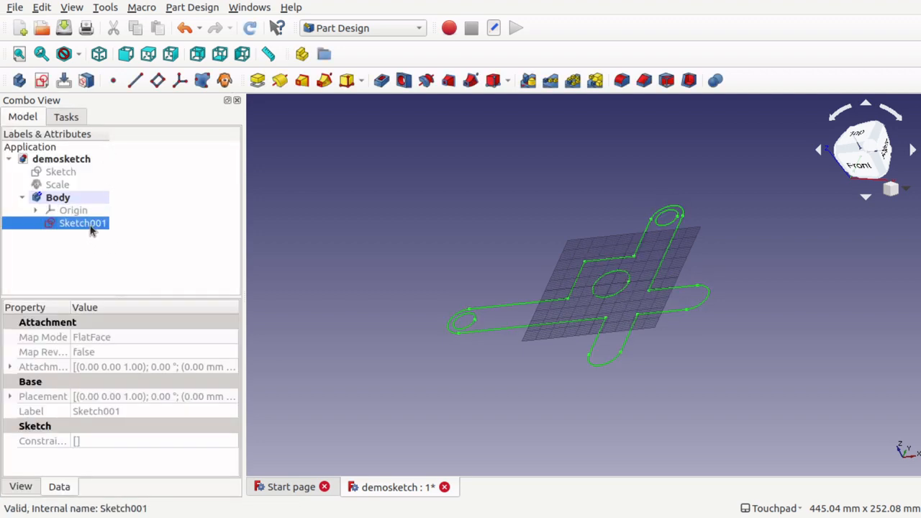
Open the original sketch, hide the converted sketch, examine the original's dimensions and constraints, and close it
{"action": "double_click", "coordinate": [63, 176]}
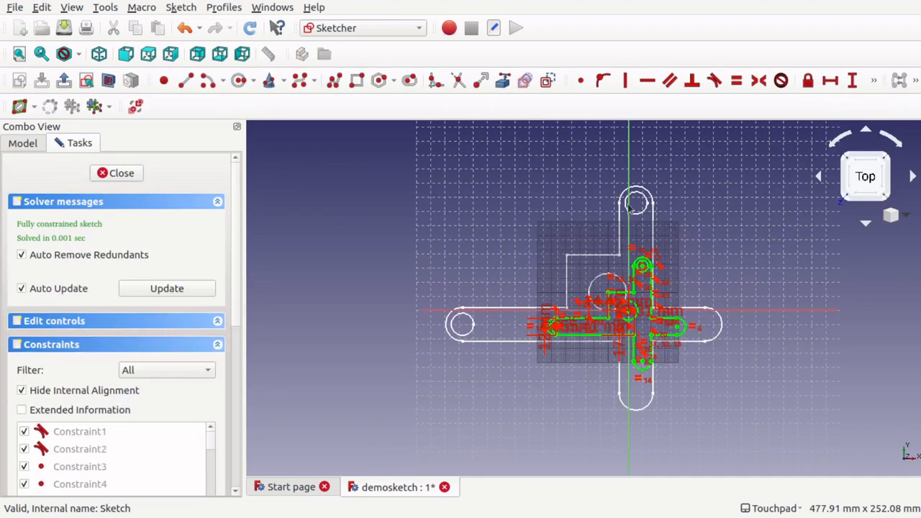
{"action": "scroll", "coordinate": [654, 335], "scroll_direction": "up", "scroll_amount": 5}
{"action": "scroll", "coordinate": [654, 335], "scroll_direction": "down", "scroll_amount": 5}
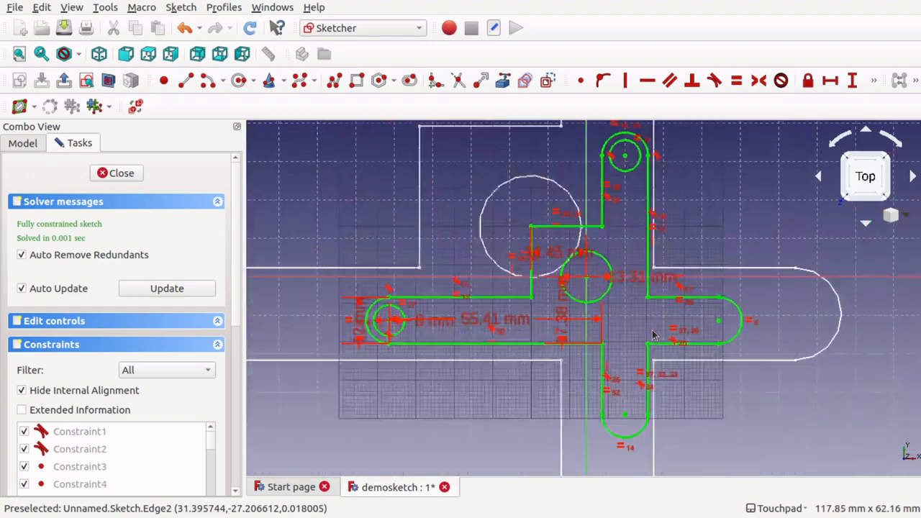
{"action": "left_click", "coordinate": [24, 143]}
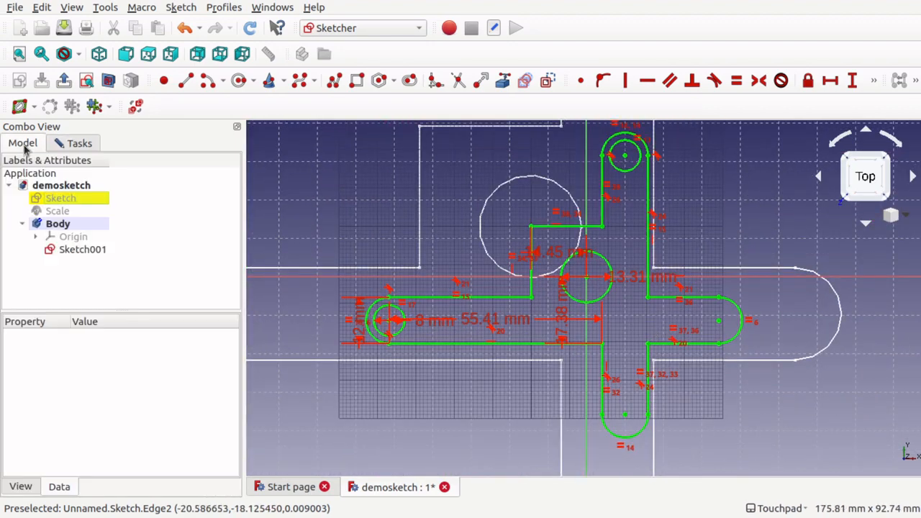
{"action": "left_click", "coordinate": [81, 249]}
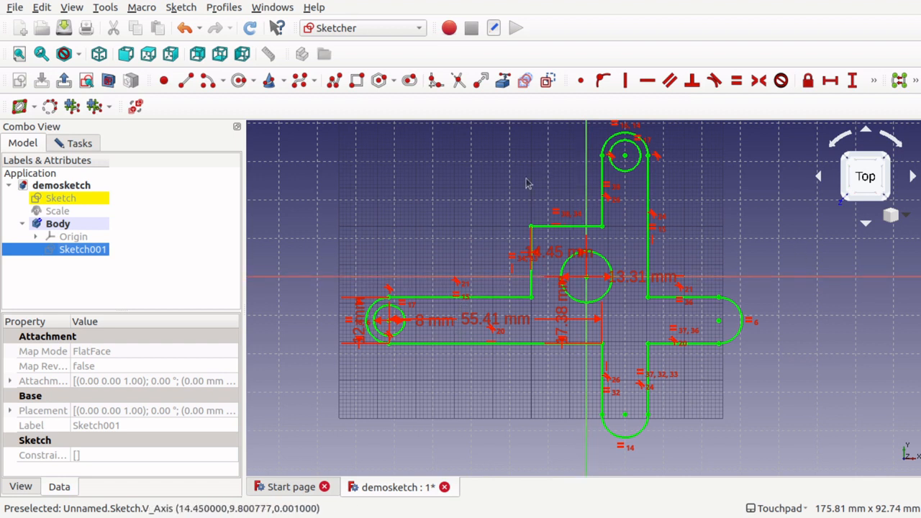
{"action": "left_click", "coordinate": [72, 143]}
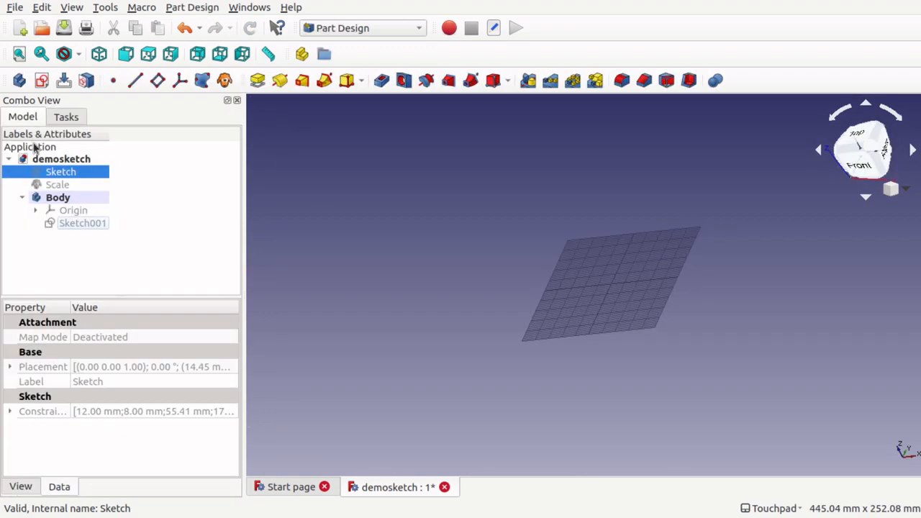
{"action": "left_click", "coordinate": [123, 229]}
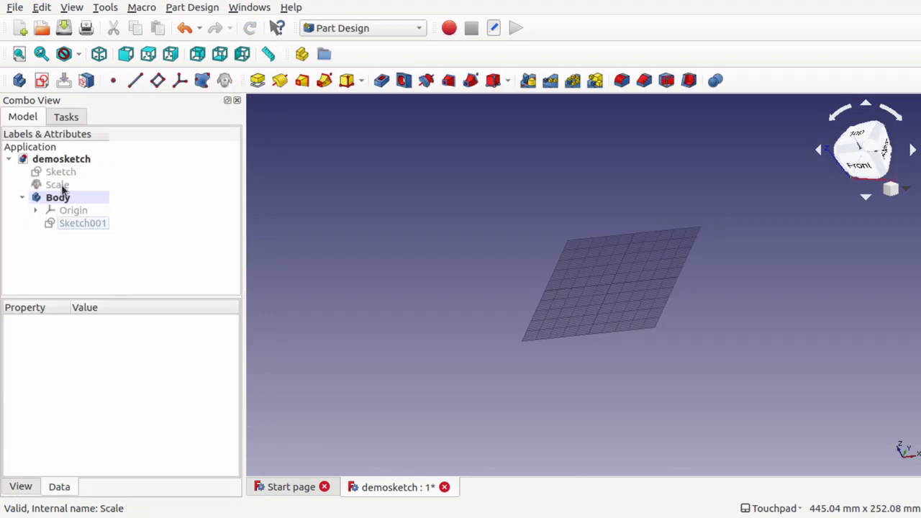
Make the converted sketch in the body visible again
{"action": "left_click", "coordinate": [82, 224]}
{"action": "key", "text": "space"}
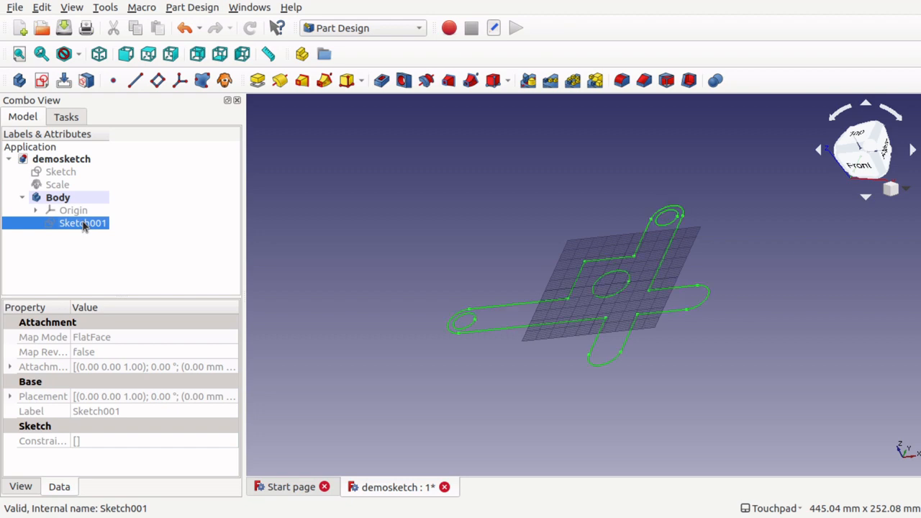
{"action": "left_click", "coordinate": [72, 199]}
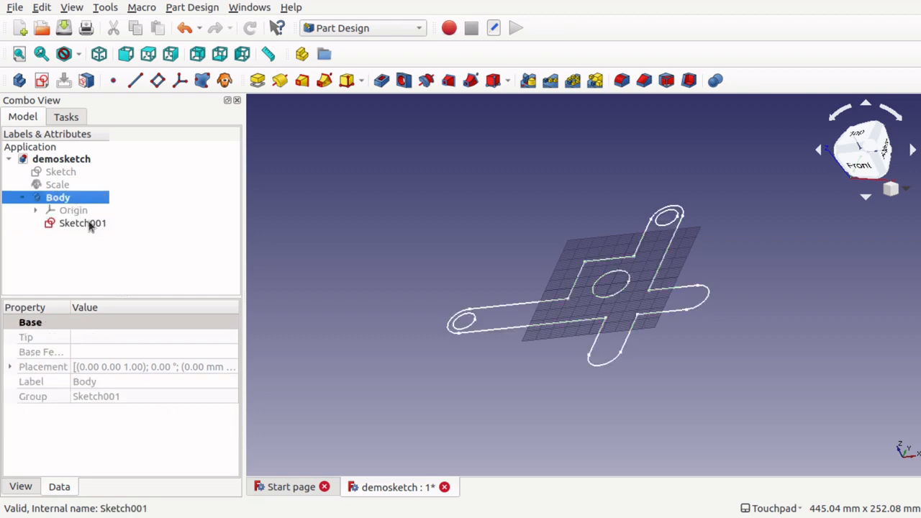
Open the converted sketch for editing and select several of its straight edges to examine which constraints it has
{"action": "double_click", "coordinate": [86, 224]}
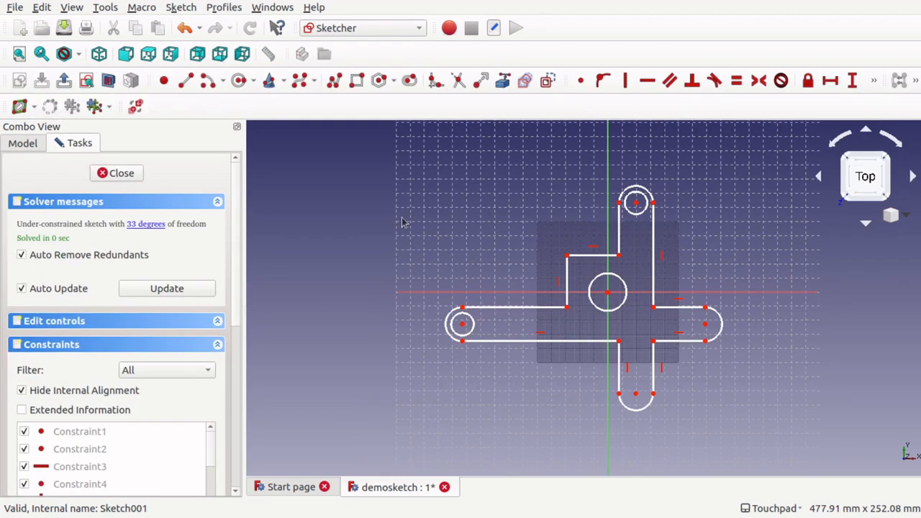
{"action": "left_click", "coordinate": [511, 308]}
{"action": "left_click", "coordinate": [574, 282]}
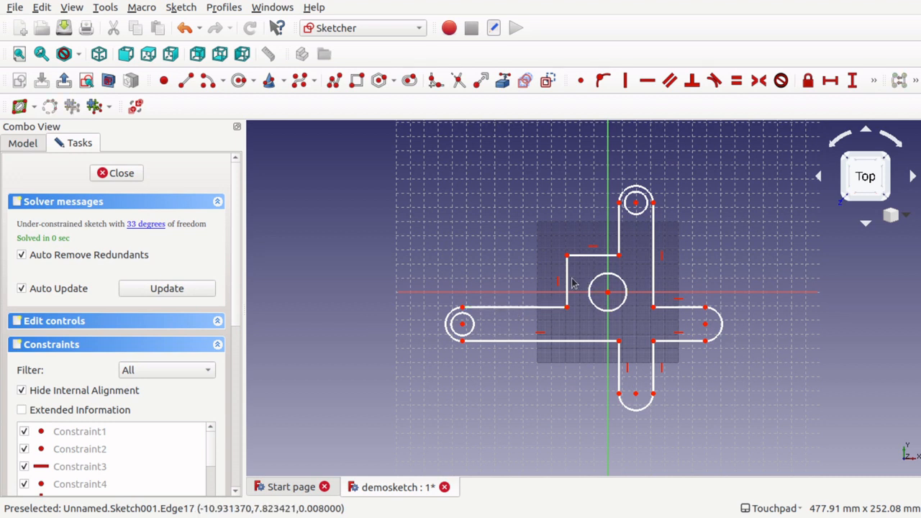
{"action": "left_click", "coordinate": [568, 282]}
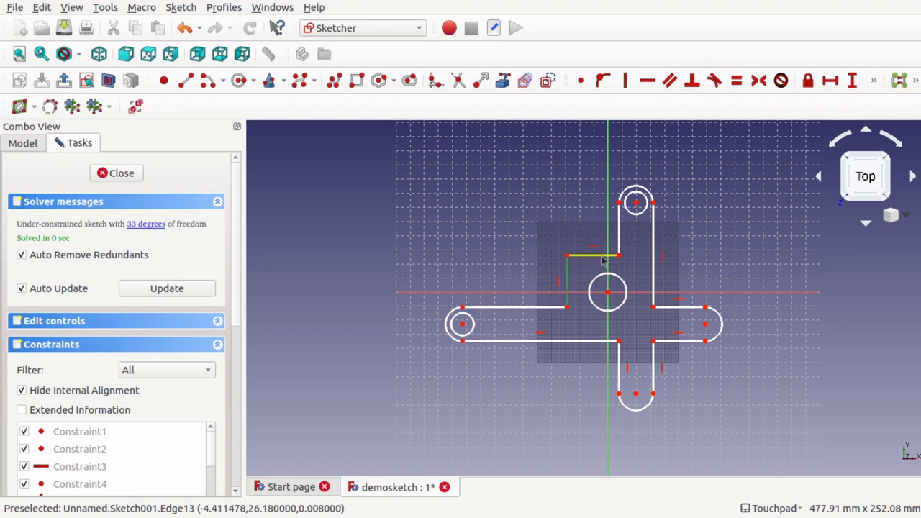
{"action": "left_click", "coordinate": [601, 257]}
{"action": "left_click", "coordinate": [655, 288]}
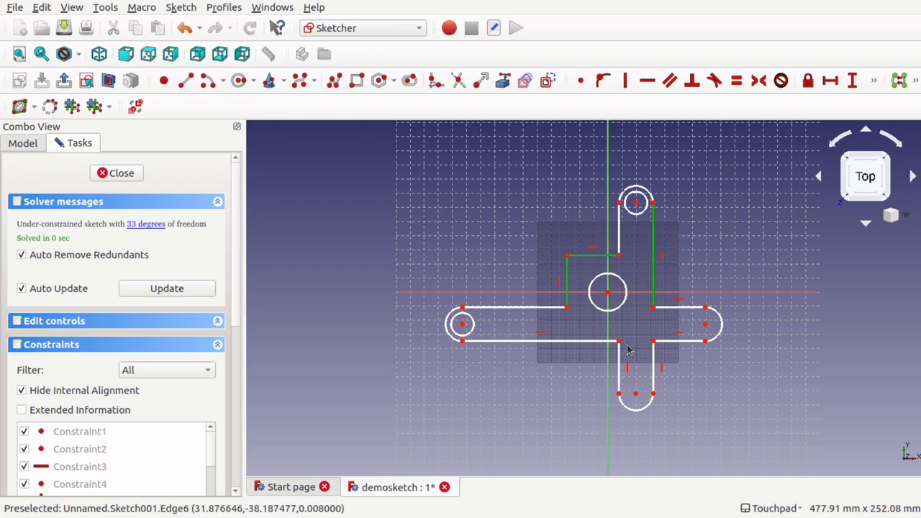
{"action": "left_click", "coordinate": [20, 144]}
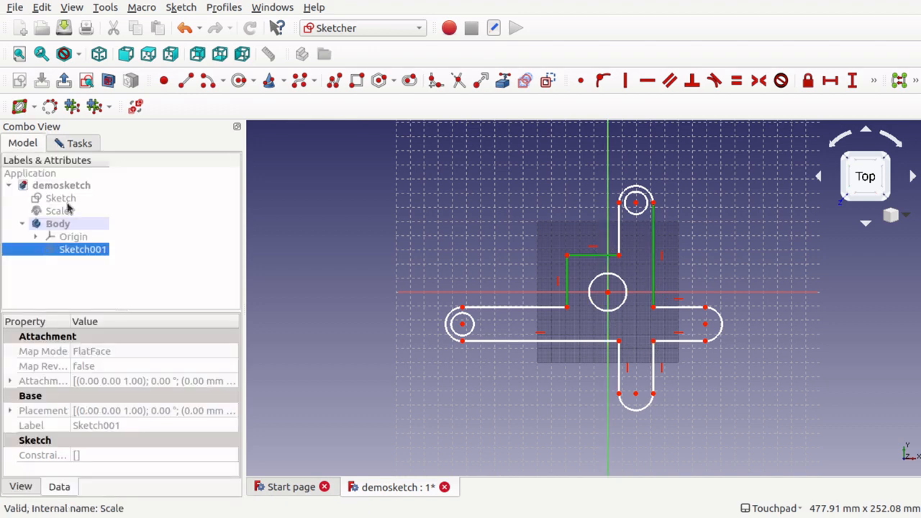
Make the original sketch visible beside the converted one, open it to examine its constraints, and select it in the model tree
{"action": "left_click", "coordinate": [64, 202]}
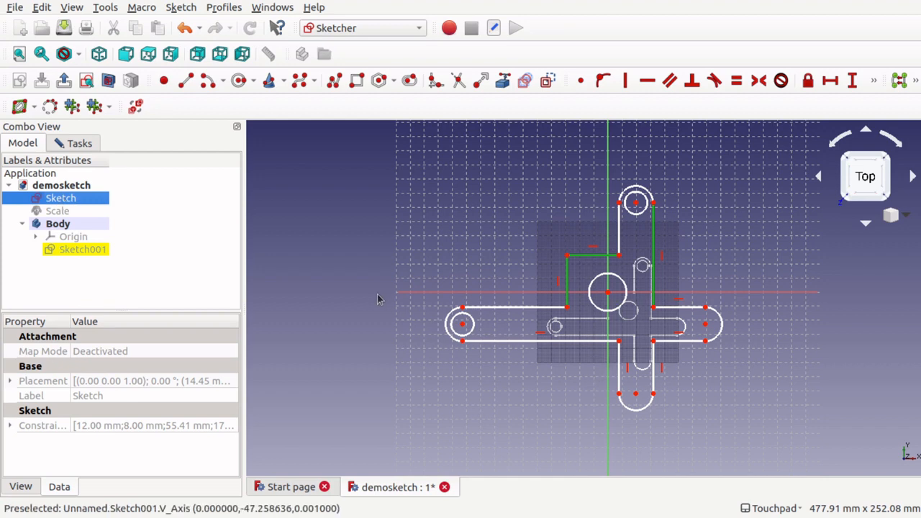
{"action": "double_click", "coordinate": [63, 199]}
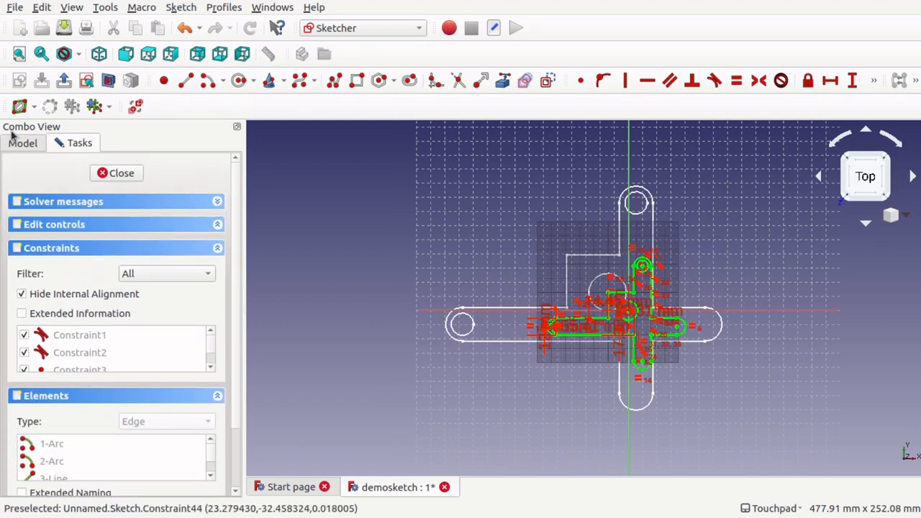
{"action": "left_click", "coordinate": [21, 143]}
{"action": "left_click", "coordinate": [76, 200]}
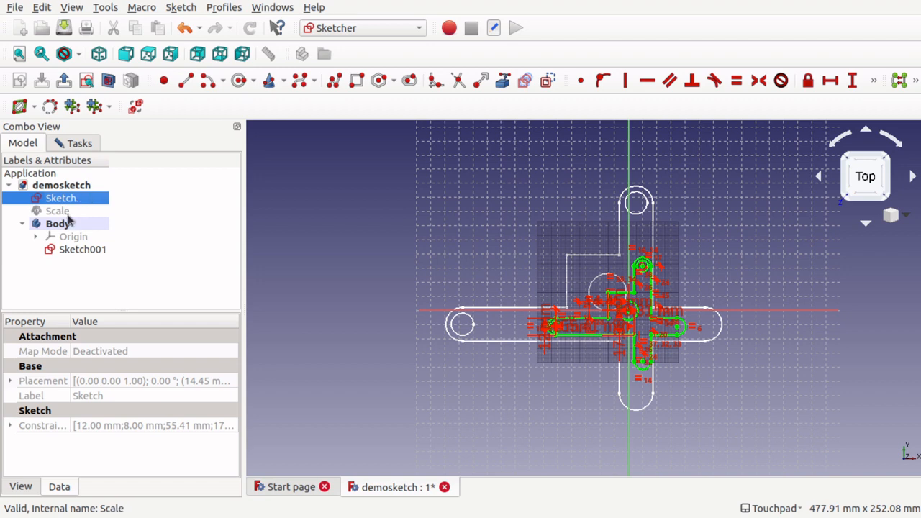
Open the converted sketch in the body to compare its constraints with the original's, and close it
{"action": "left_click", "coordinate": [86, 249]}
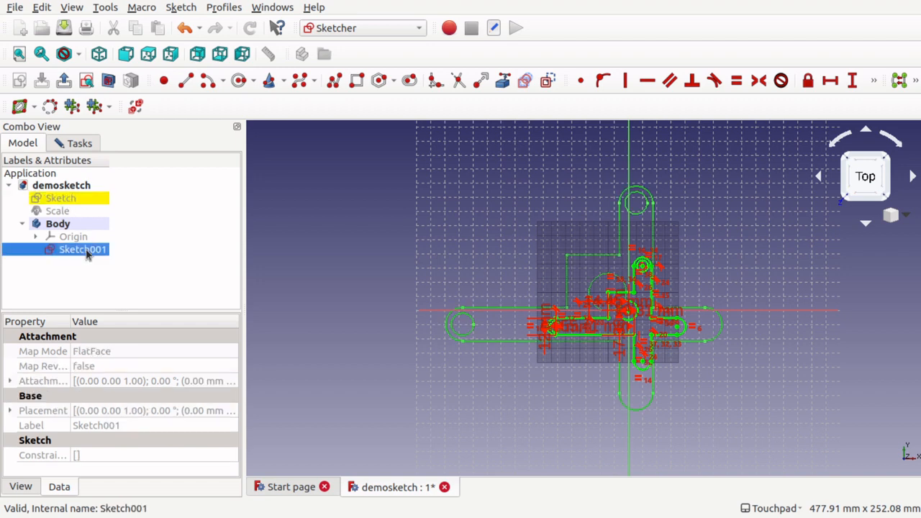
{"action": "double_click", "coordinate": [86, 249]}
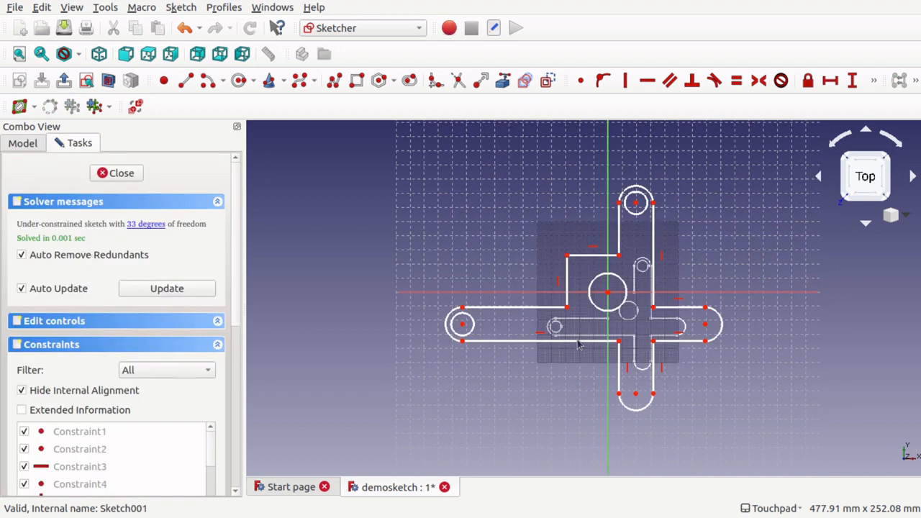
{"action": "left_click", "coordinate": [108, 175]}
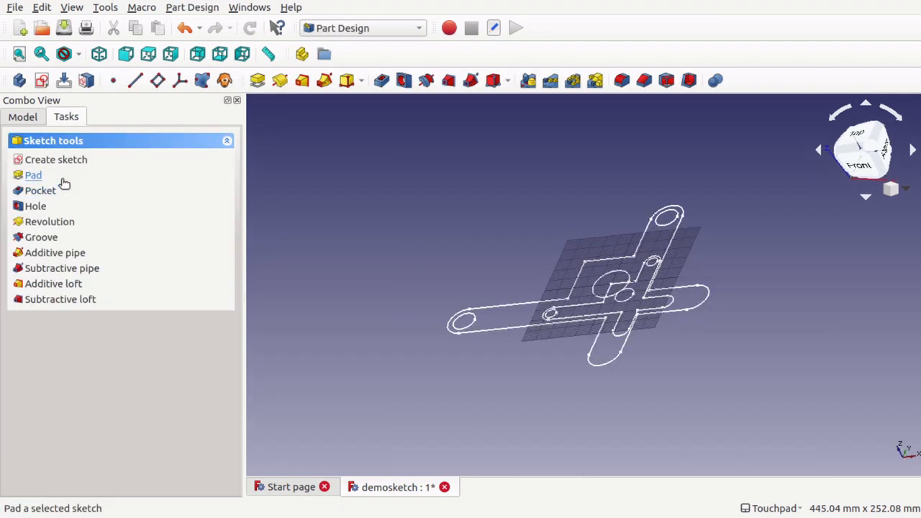
Hide the original sketch and open the converted sketch for editing to examine its constraints on its own
{"action": "left_click", "coordinate": [26, 117]}
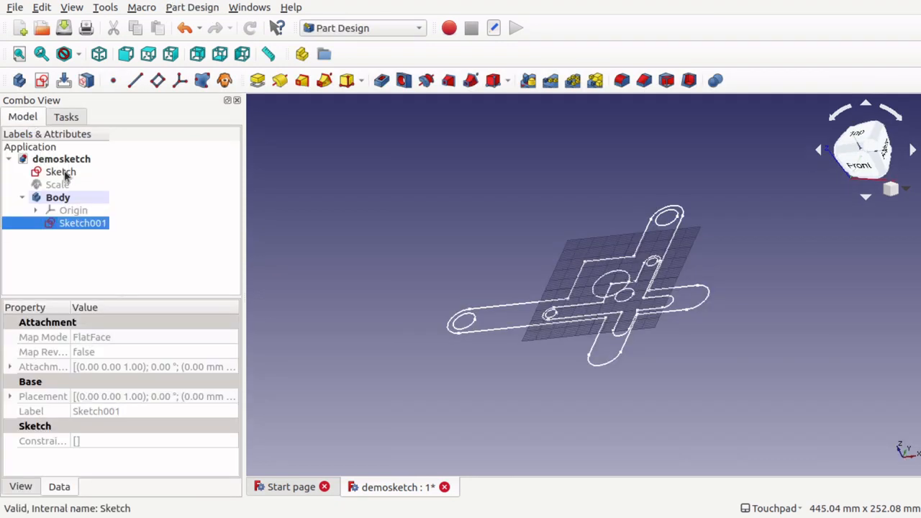
{"action": "left_click", "coordinate": [64, 176]}
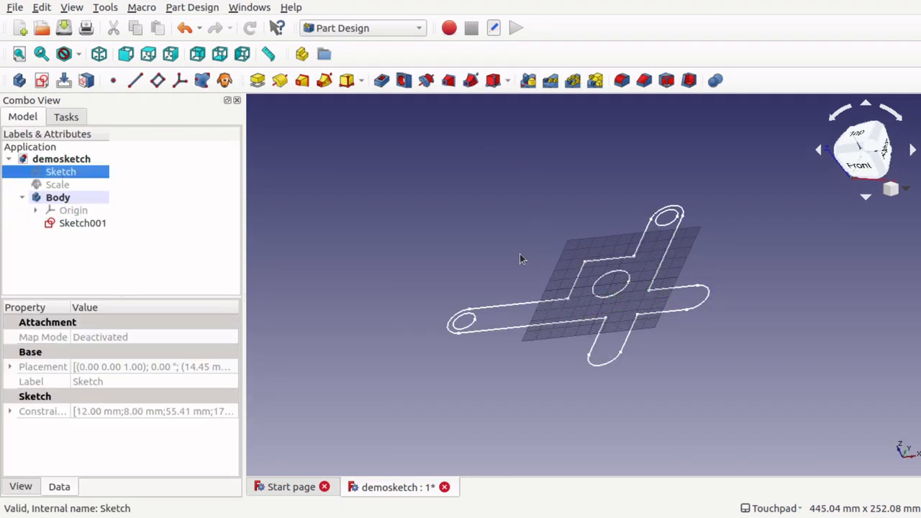
{"action": "left_click_drag", "start_coordinate": [530, 257], "coordinate": [597, 307], "text": "shift"}
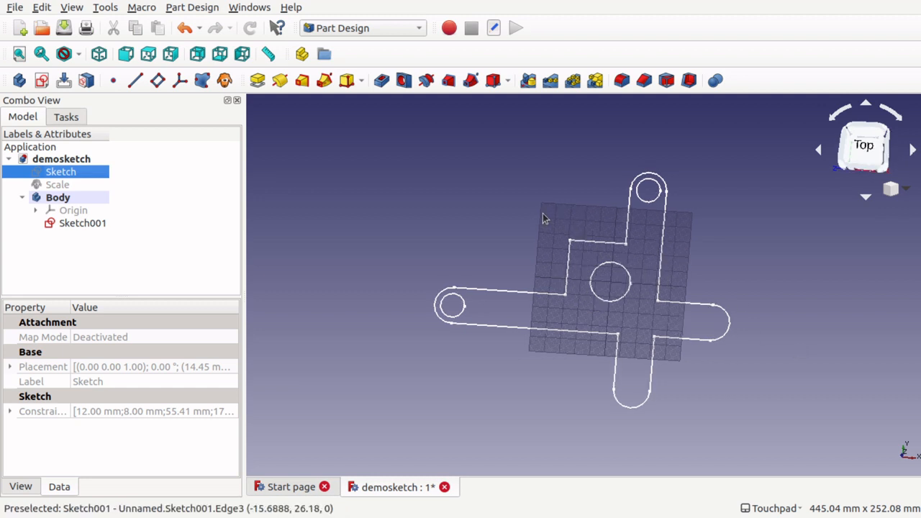
{"action": "left_click", "coordinate": [76, 224]}
{"action": "double_click", "coordinate": [76, 224]}
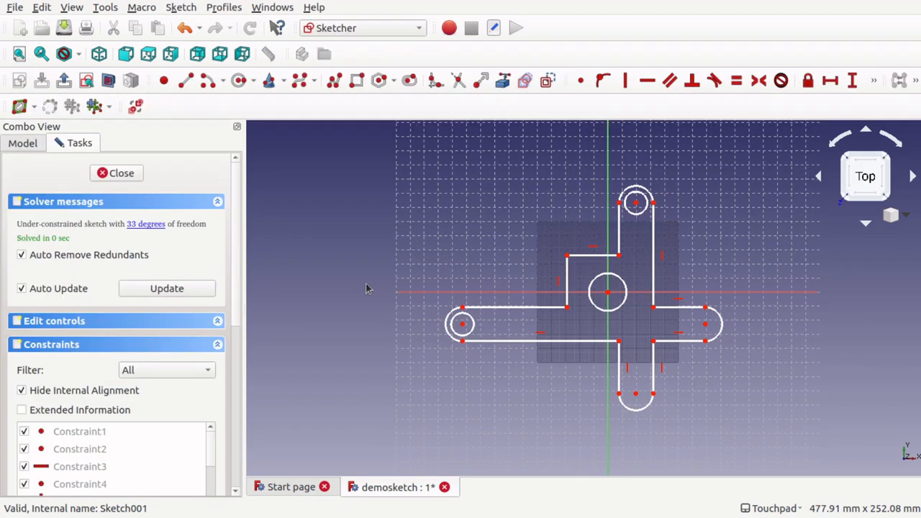
{"action": "left_click", "coordinate": [544, 311]}
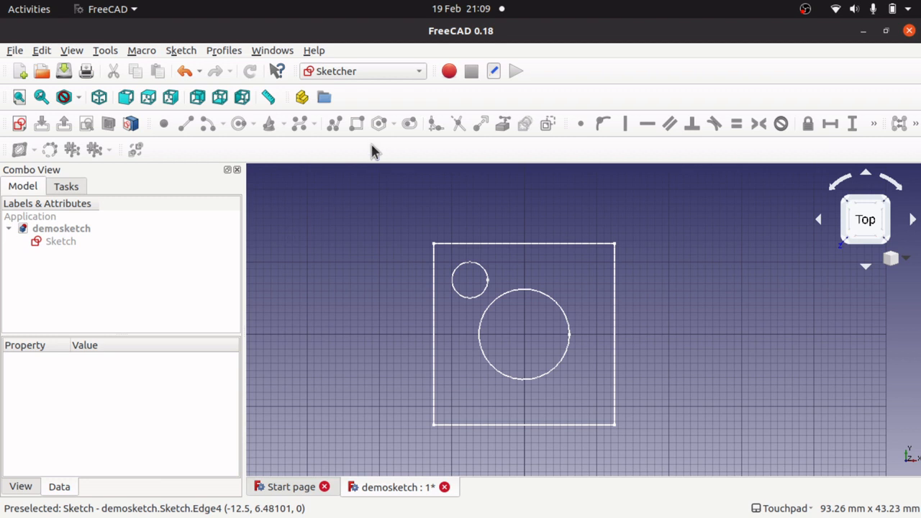
Switch to the Draft workbench and start scaling the square sketch with its two circles, using the origin as base point
{"action": "left_click", "coordinate": [380, 71]}
{"action": "left_click", "coordinate": [355, 102]}
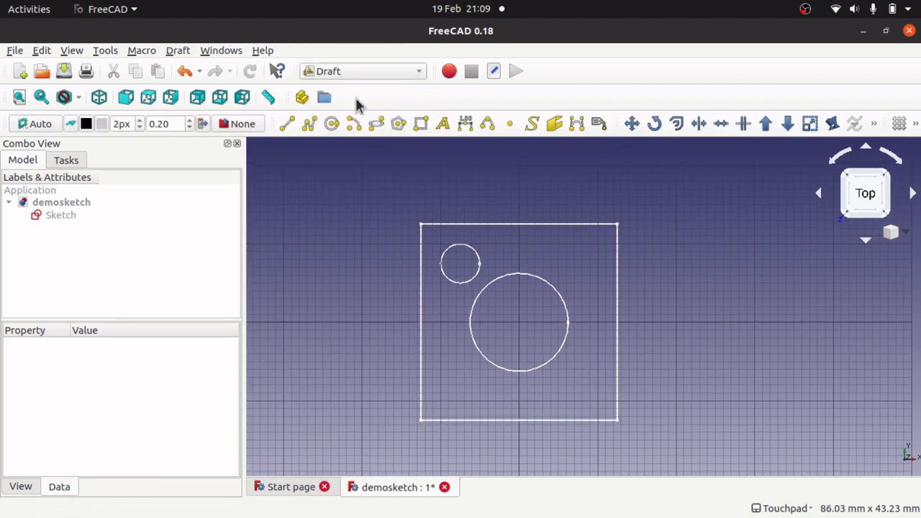
{"action": "left_click", "coordinate": [57, 216]}
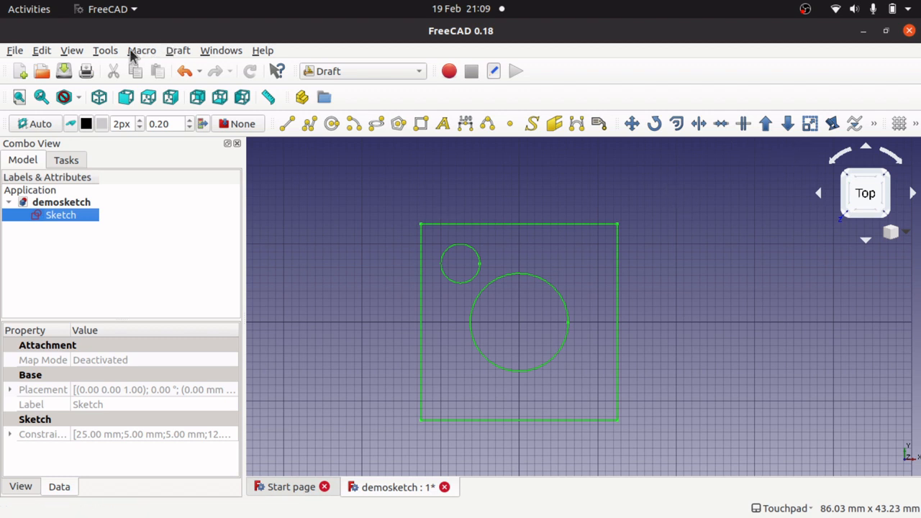
{"action": "left_click", "coordinate": [171, 52]}
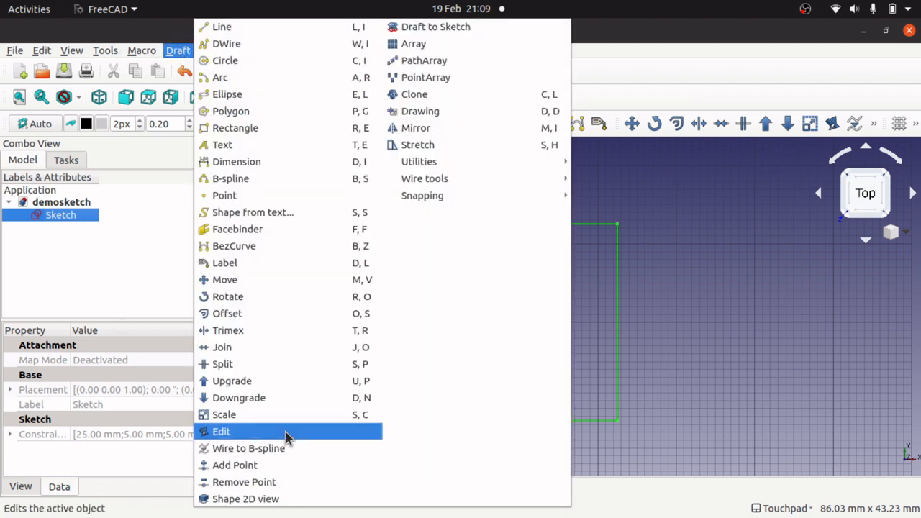
{"action": "left_click", "coordinate": [298, 415]}
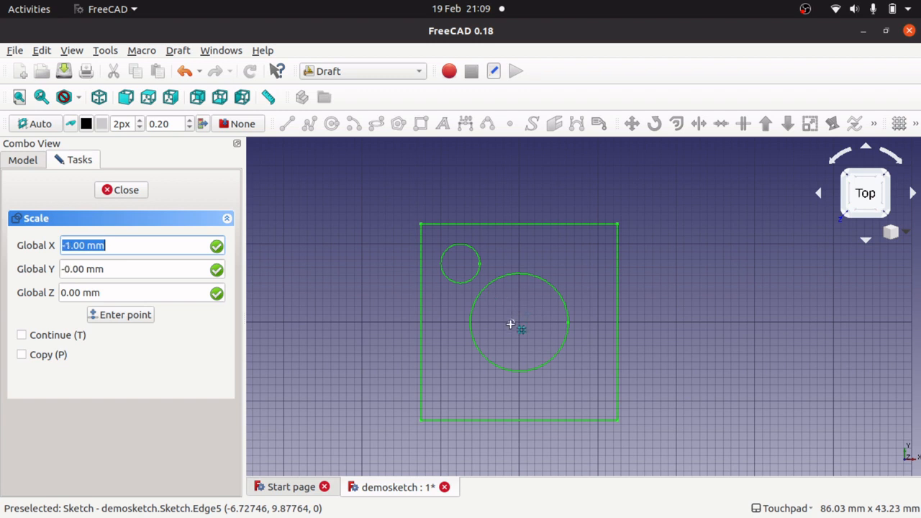
{"action": "left_click", "coordinate": [519, 327]}
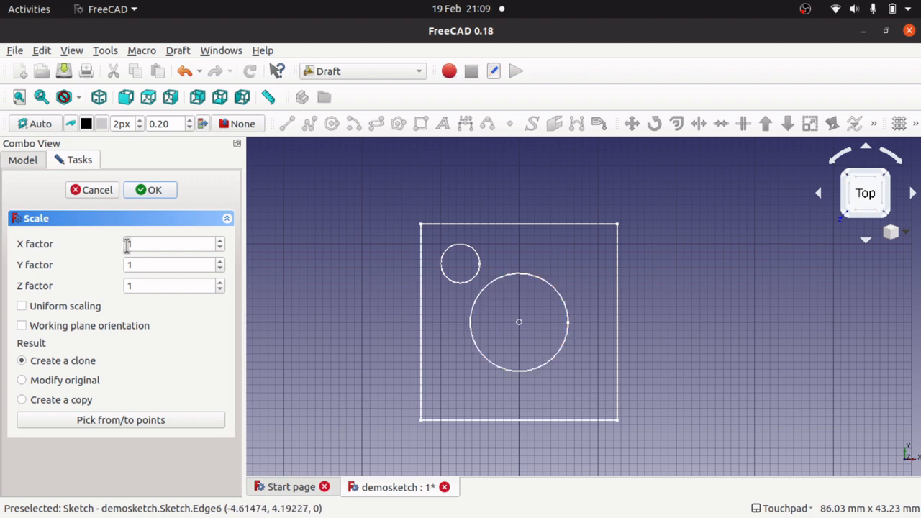
Create a scaled clone of the sketch with the X, Y and Z factors at 1
{"action": "left_click_drag", "start_coordinate": [149, 244], "coordinate": [106, 249]}
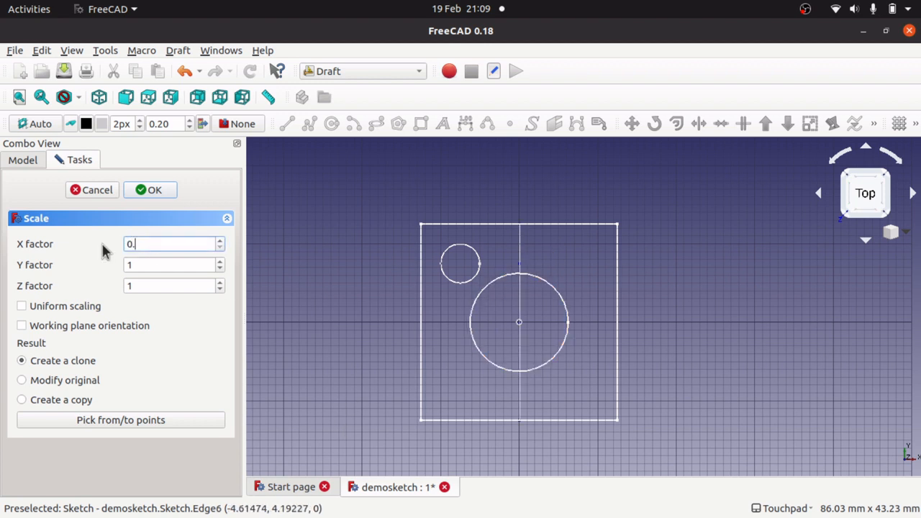
{"action": "left_click", "coordinate": [123, 264]}
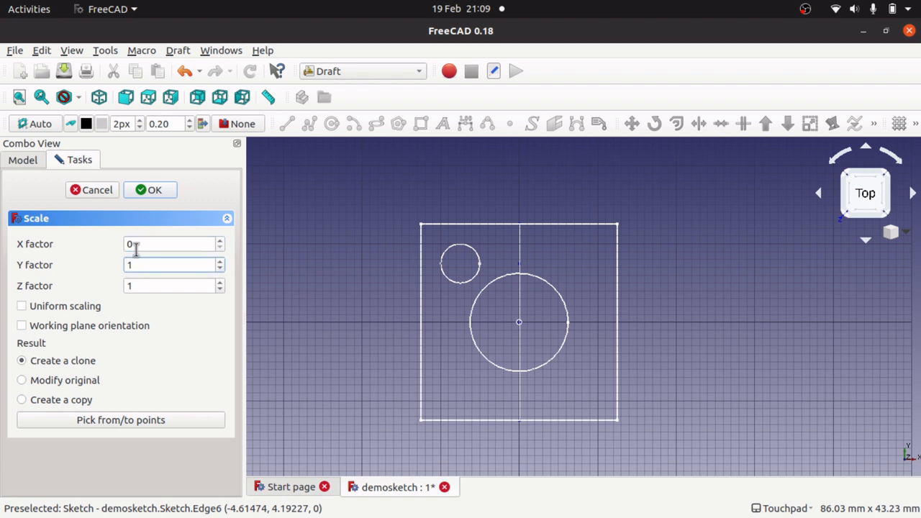
{"action": "left_click", "coordinate": [135, 246]}
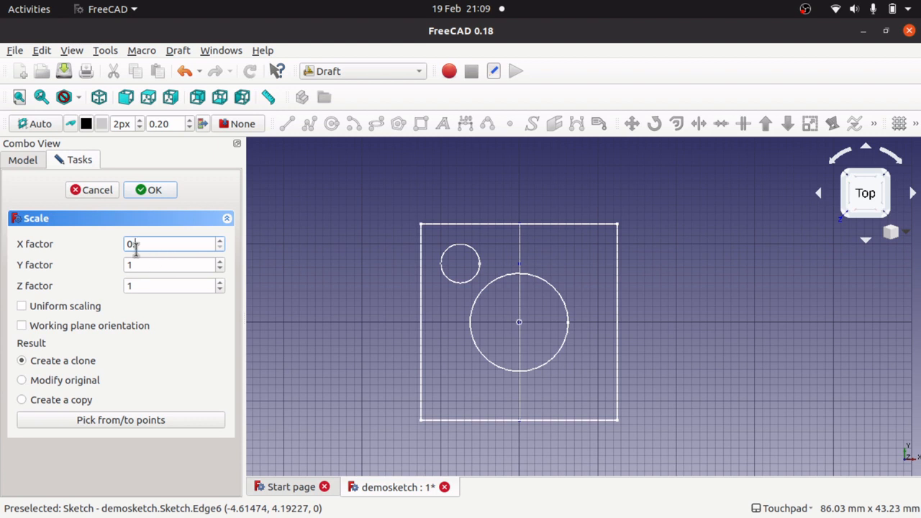
{"action": "left_click_drag", "start_coordinate": [160, 244], "coordinate": [85, 256]}
{"action": "type", "text": "1"}
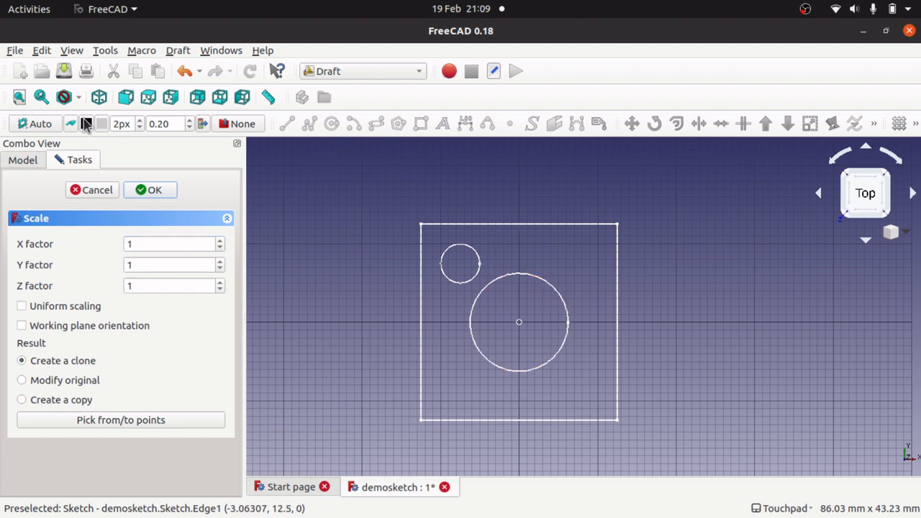
{"action": "left_click", "coordinate": [150, 191]}
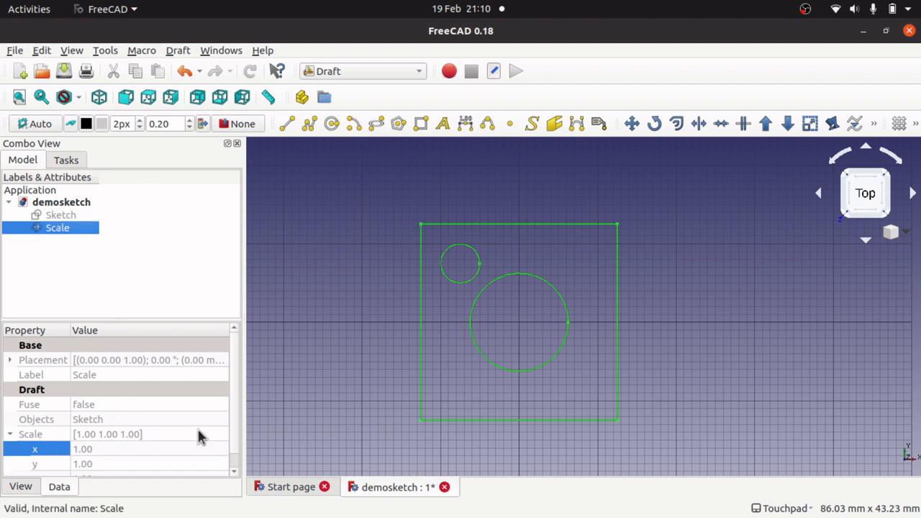
Set the scaled clone's X and Y scale properties to 0.5
{"action": "scroll", "coordinate": [237, 446], "scroll_direction": "down", "scroll_amount": 1}
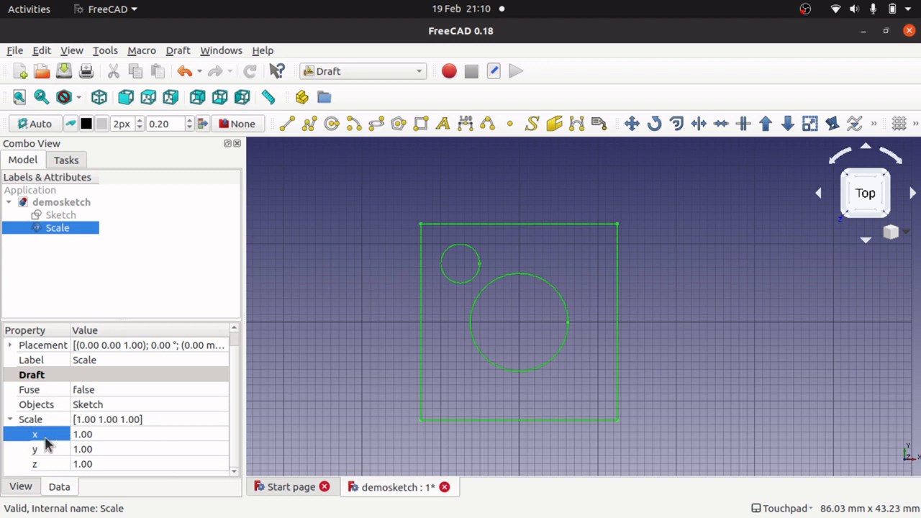
{"action": "left_click", "coordinate": [10, 425]}
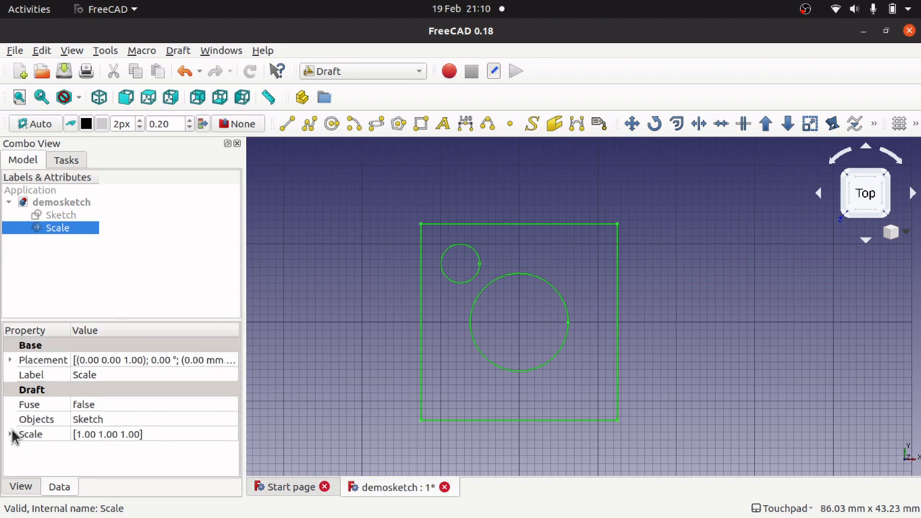
{"action": "left_click", "coordinate": [10, 434]}
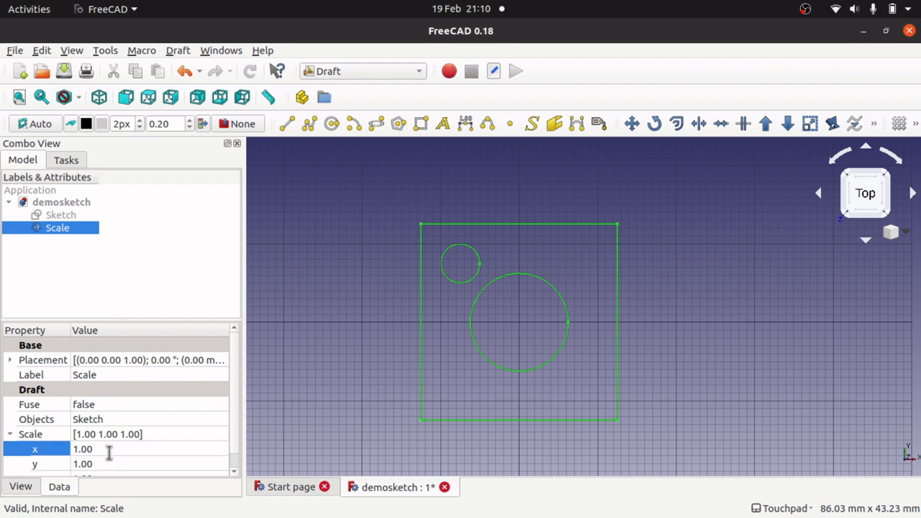
{"action": "left_click", "coordinate": [109, 452]}
{"action": "type", "text": "0"}
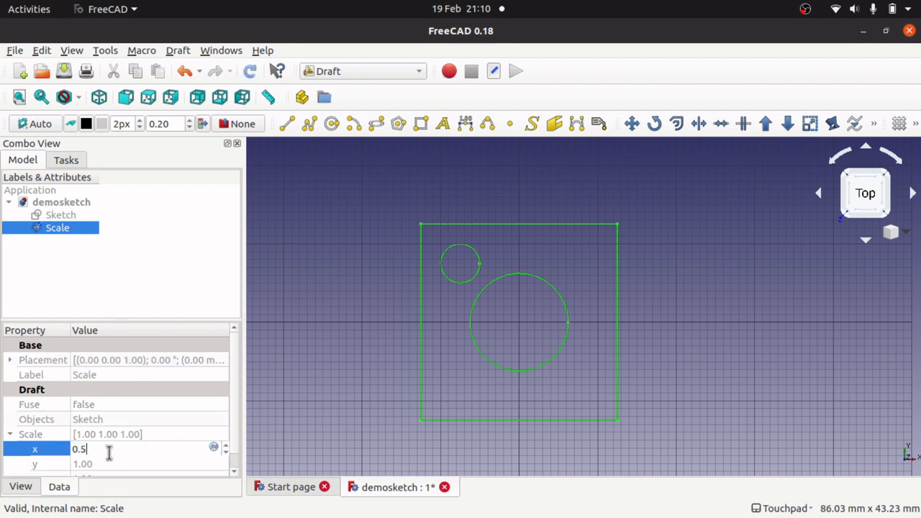
{"action": "type", "text": ".5"}
{"action": "left_click", "coordinate": [114, 464]}
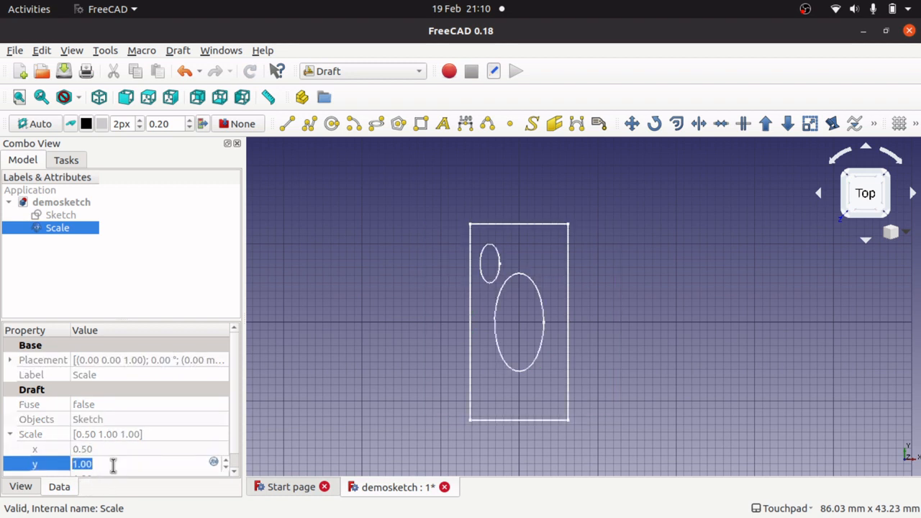
{"action": "type", "text": "0.5"}
{"action": "left_click", "coordinate": [134, 449]}
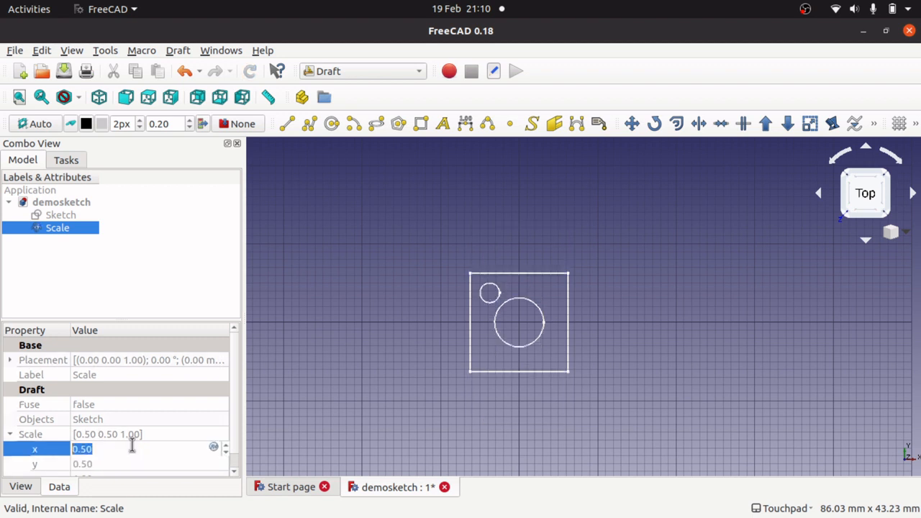
{"action": "left_click", "coordinate": [112, 425]}
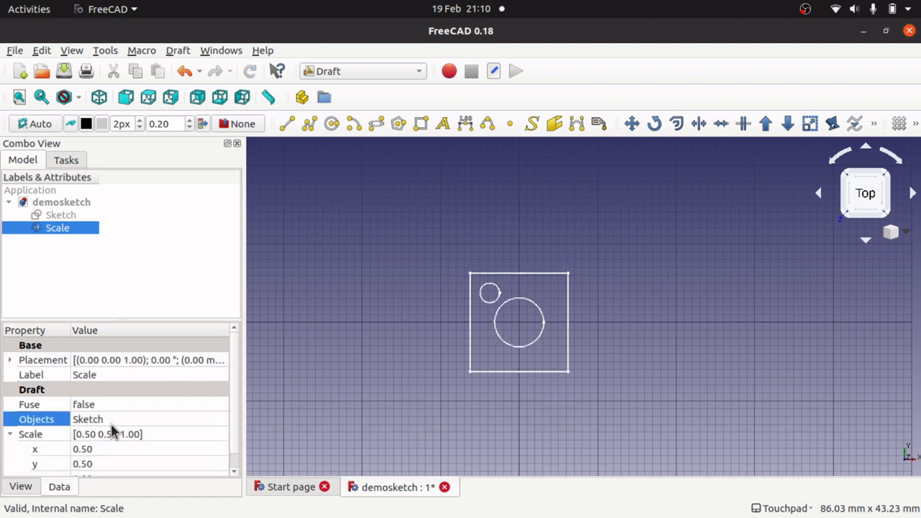
Delete the scaled clone and make the original sketch visible again
{"action": "left_click", "coordinate": [65, 229]}
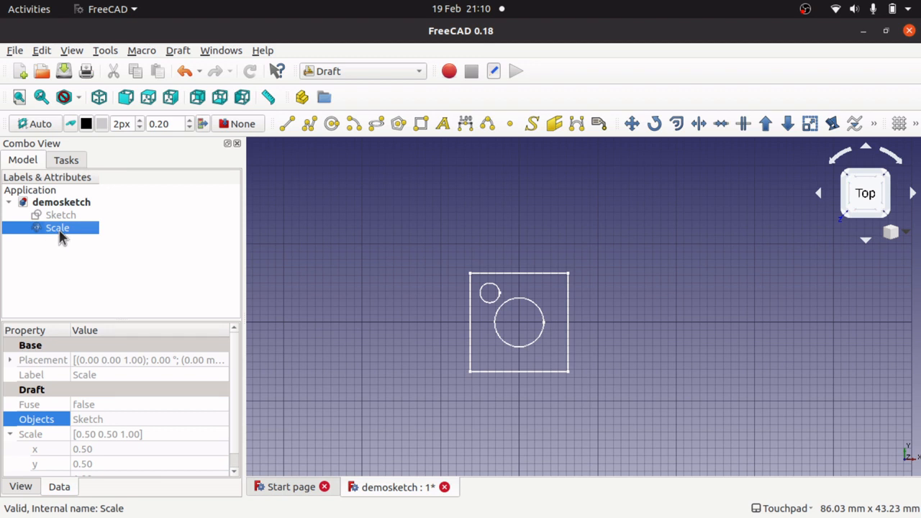
{"action": "key", "text": "Delete"}
{"action": "left_click", "coordinate": [68, 216]}
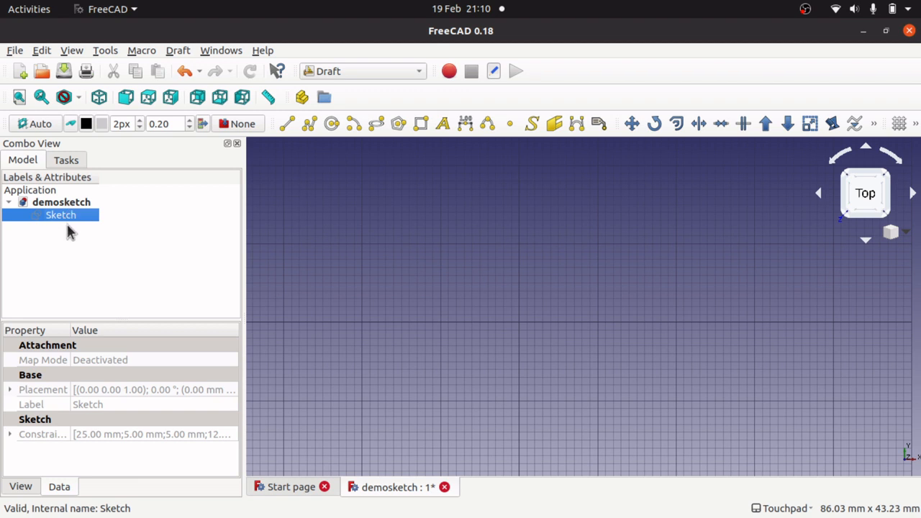
{"action": "left_click", "coordinate": [98, 265]}
{"action": "left_click", "coordinate": [63, 215]}
{"action": "key", "text": "space"}
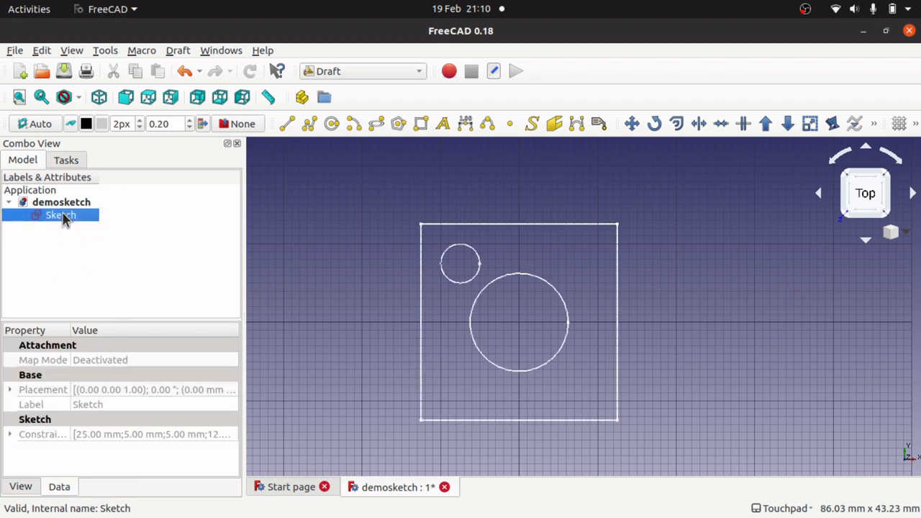
Create a Draft clone of the square sketch with its two circles
{"action": "left_click", "coordinate": [126, 263]}
{"action": "left_click", "coordinate": [73, 216]}
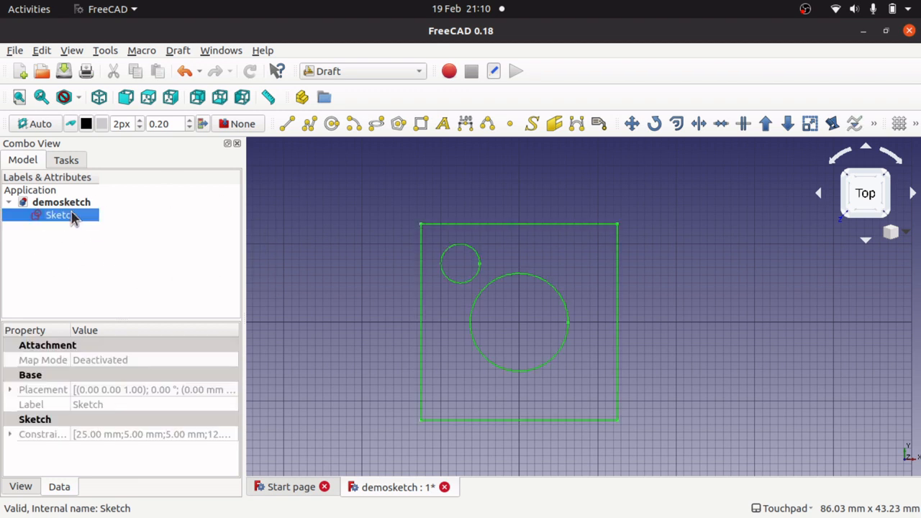
{"action": "left_click", "coordinate": [177, 50]}
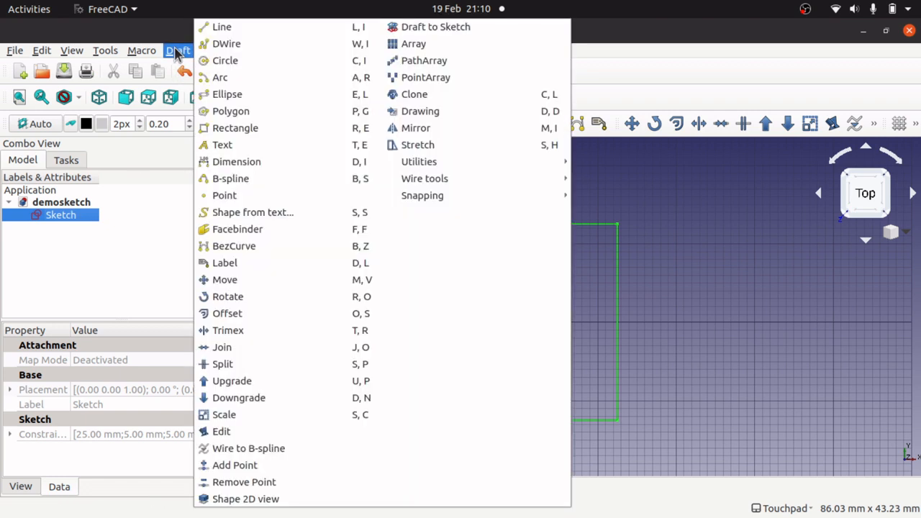
{"action": "left_click", "coordinate": [418, 94]}
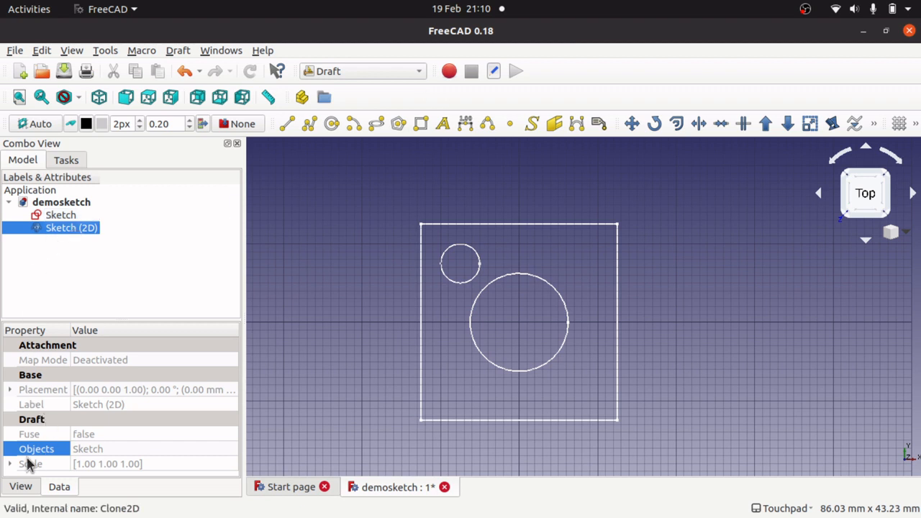
Set the clone's X and Y scale properties to 2 and hide the original sketch
{"action": "left_click", "coordinate": [10, 465]}
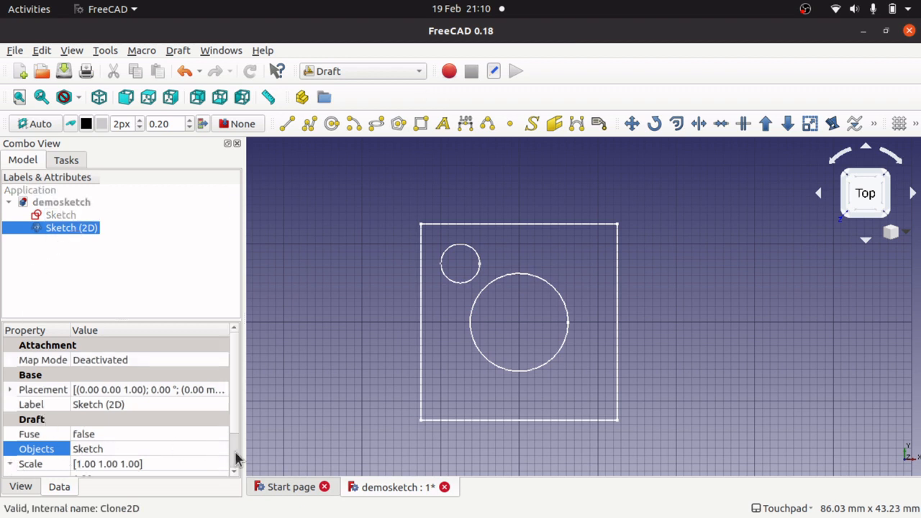
{"action": "scroll", "coordinate": [236, 455], "scroll_direction": "down", "scroll_amount": 1}
{"action": "left_click", "coordinate": [114, 435]}
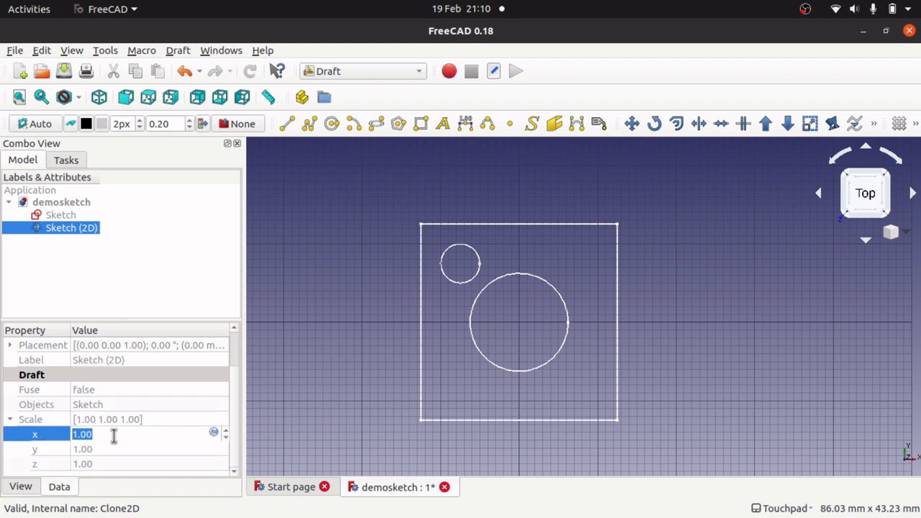
{"action": "type", "text": "2"}
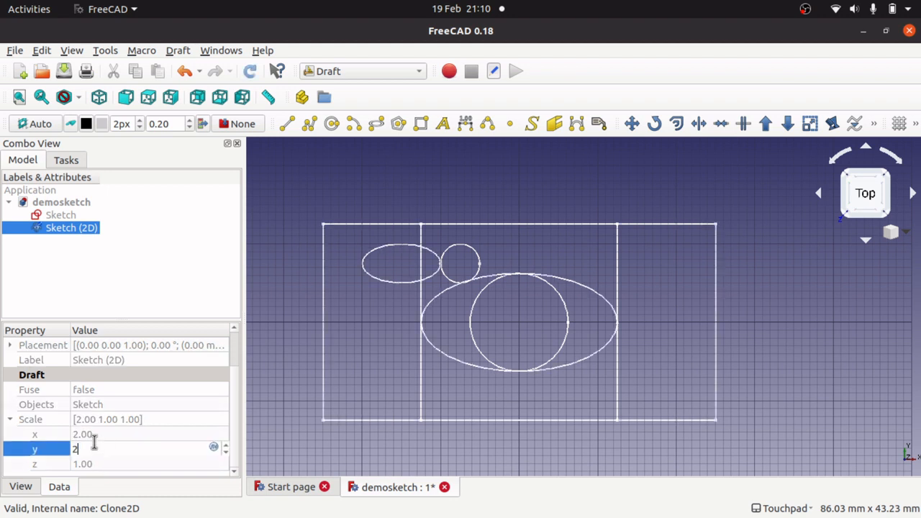
{"action": "left_click", "coordinate": [108, 434]}
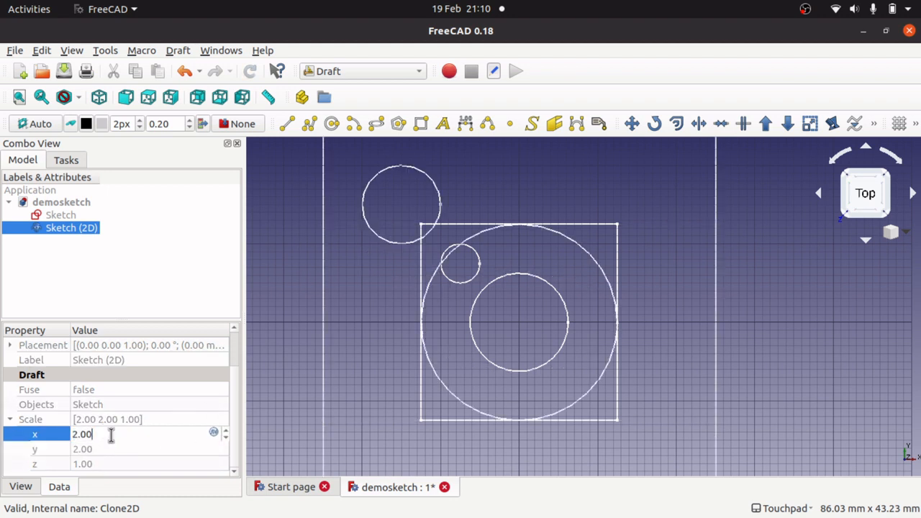
{"action": "left_click", "coordinate": [72, 217]}
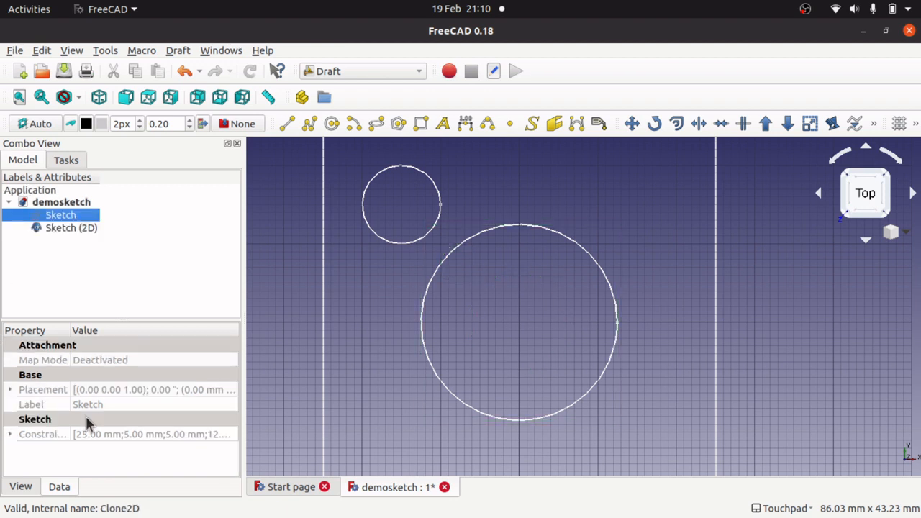
Set the clone's X and Y scale properties to 0.1 and inspect the shrunken outline up close
{"action": "left_click", "coordinate": [56, 228]}
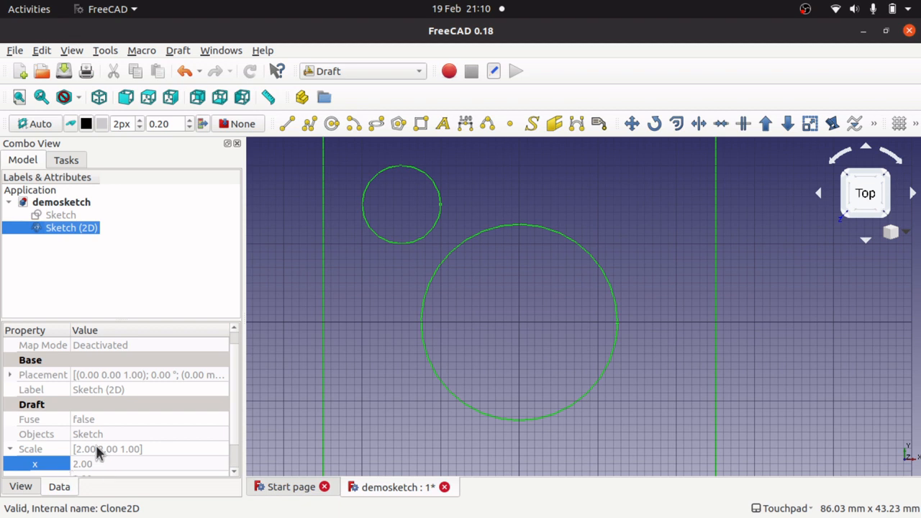
{"action": "left_click", "coordinate": [115, 462]}
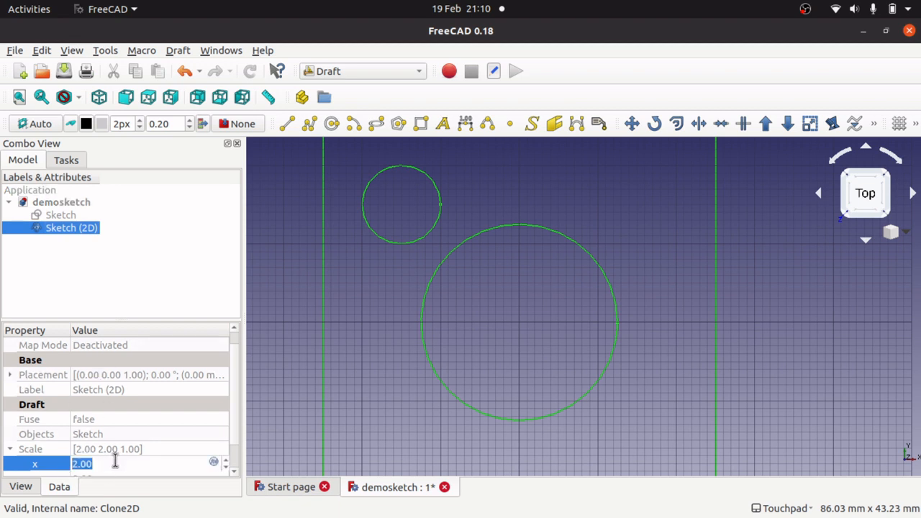
{"action": "type", "text": "0.1"}
{"action": "key", "text": "Return"}
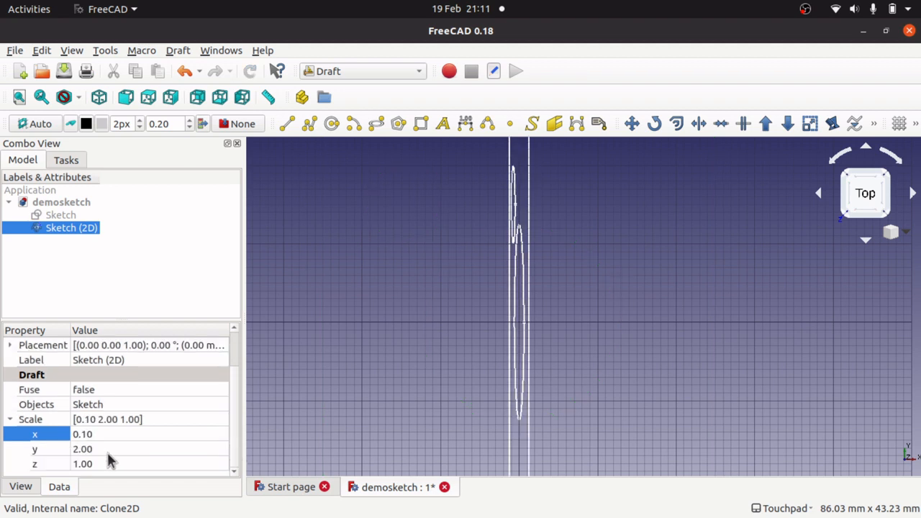
{"action": "left_click", "coordinate": [107, 450]}
{"action": "type", "text": "0"}
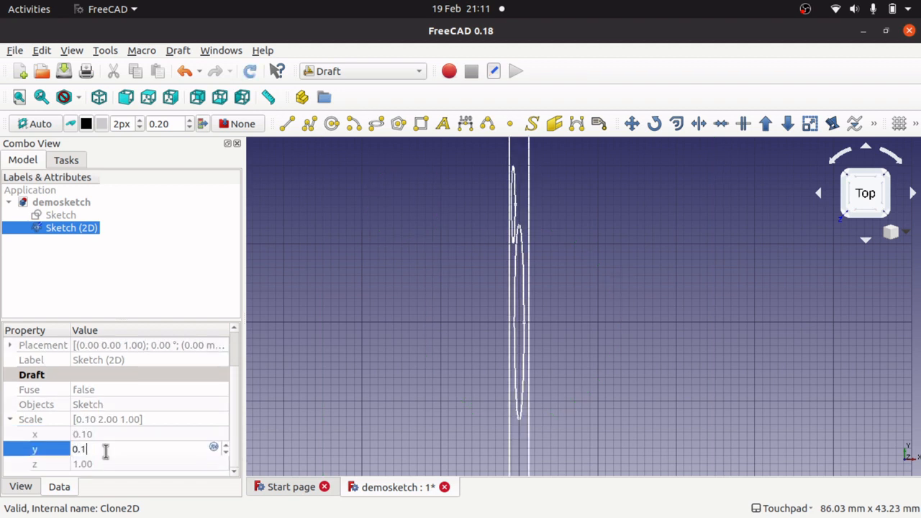
{"action": "type", "text": ".1"}
{"action": "left_click", "coordinate": [343, 381]}
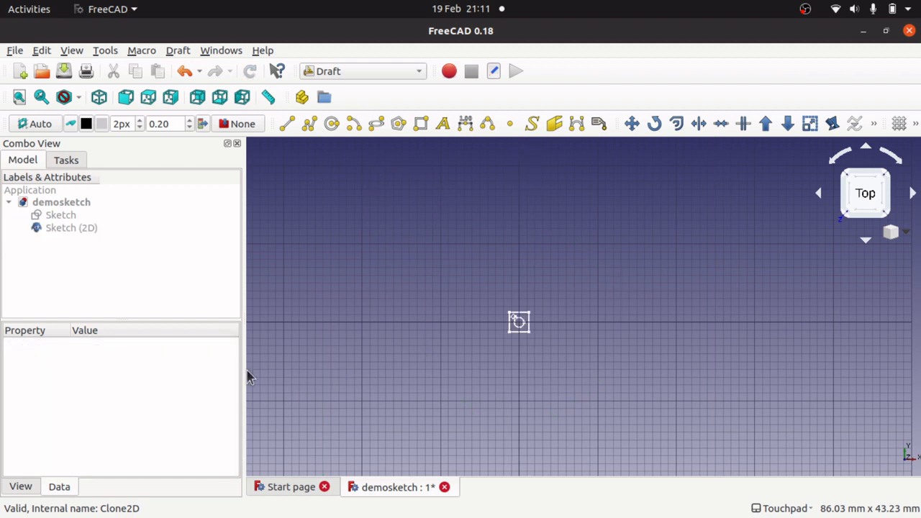
{"action": "scroll", "coordinate": [523, 362], "scroll_direction": "up", "scroll_amount": 5}
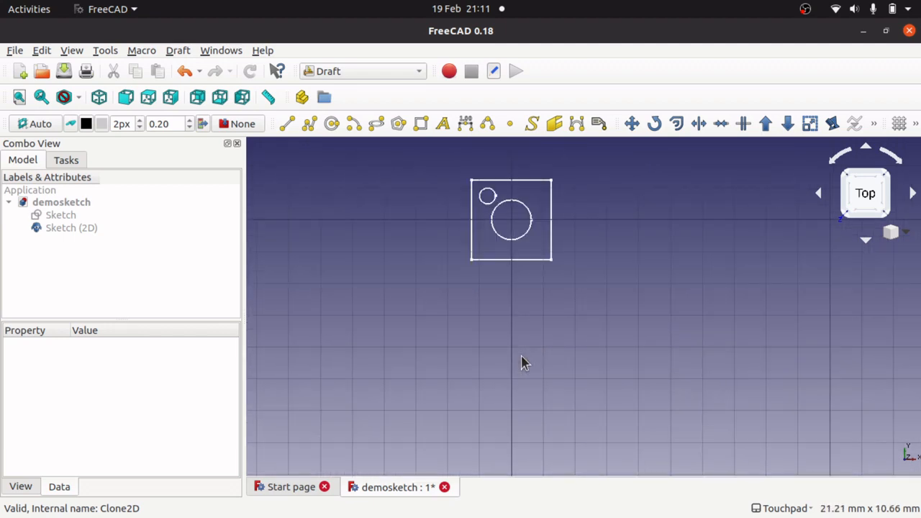
{"action": "scroll", "coordinate": [522, 362], "scroll_direction": "down", "scroll_amount": 5}
{"action": "scroll", "coordinate": [522, 362], "scroll_direction": "up", "scroll_amount": 5}
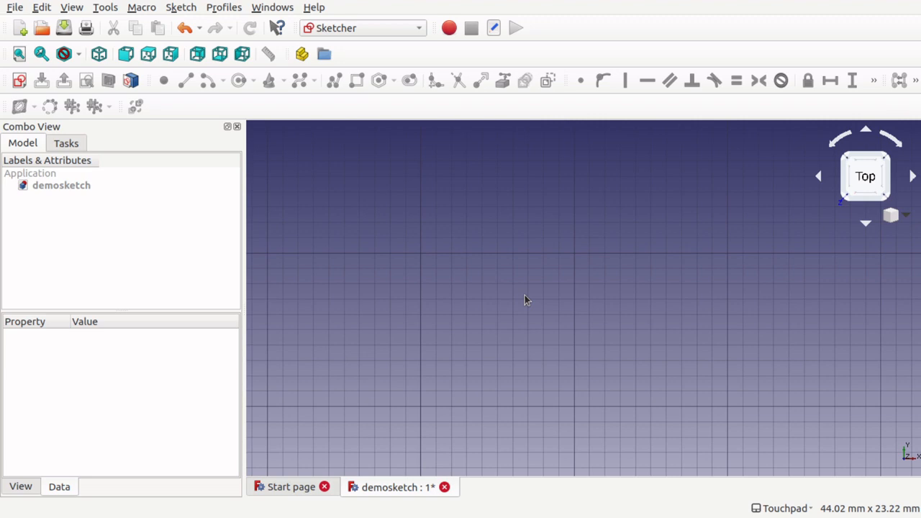
Start a new sketch and draw a nearly square rectangle about 34 mm wide, left of the vertical axis and crossing the horizontal axis
{"action": "left_click", "coordinate": [20, 80]}
{"action": "left_click", "coordinate": [503, 335]}
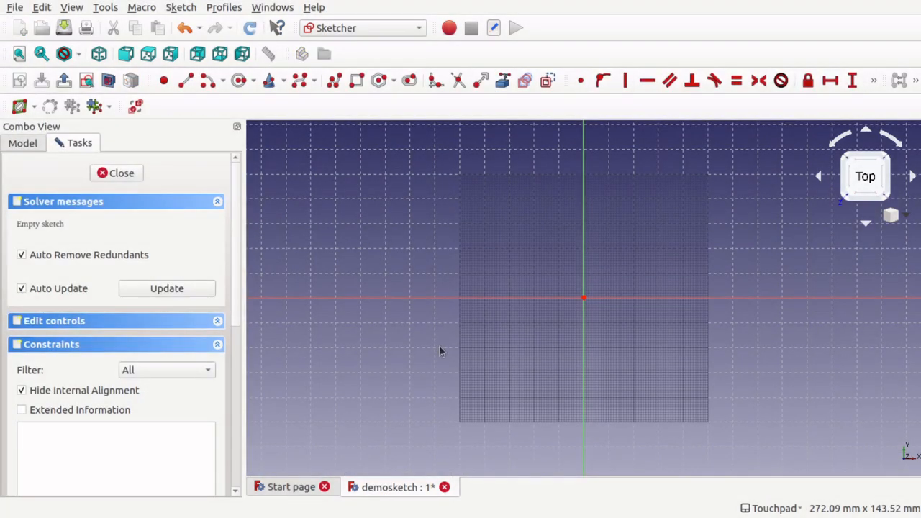
{"action": "left_click", "coordinate": [357, 81]}
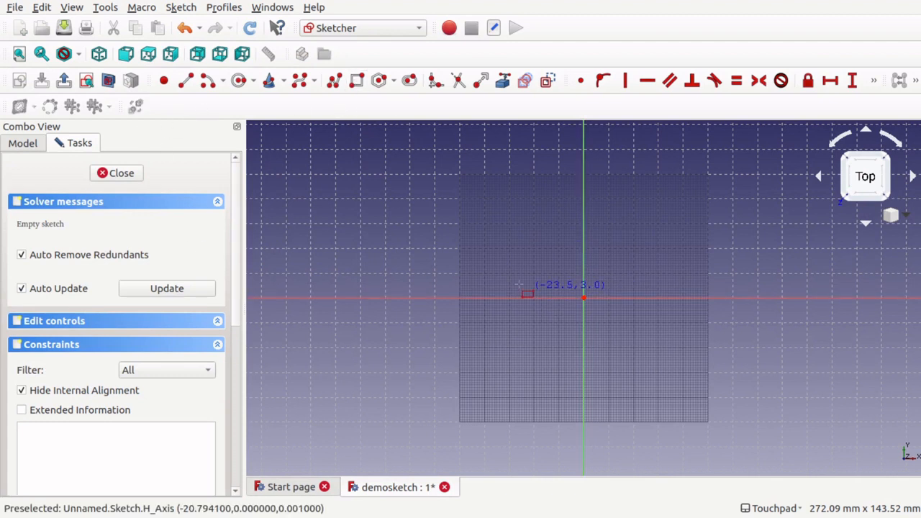
{"action": "left_click", "coordinate": [490, 254]}
{"action": "left_click", "coordinate": [575, 335]}
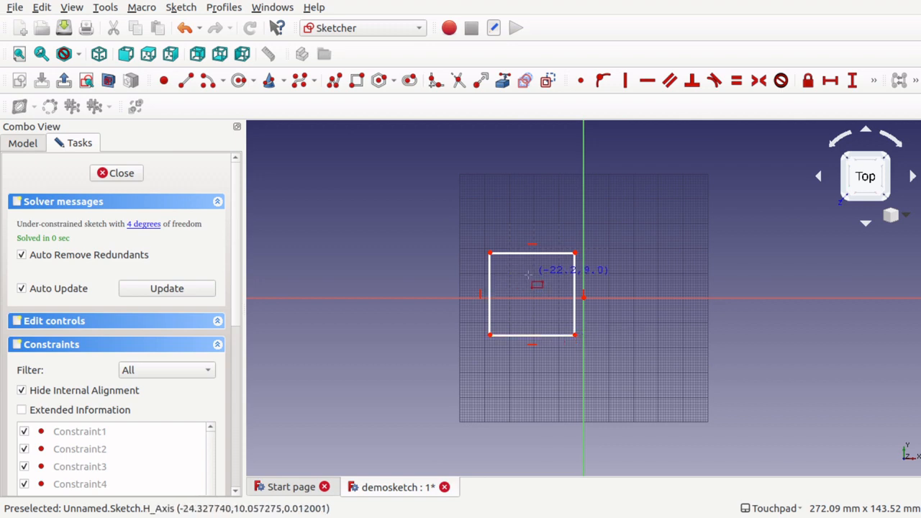
{"action": "scroll", "coordinate": [528, 273], "scroll_direction": "up", "scroll_amount": 6}
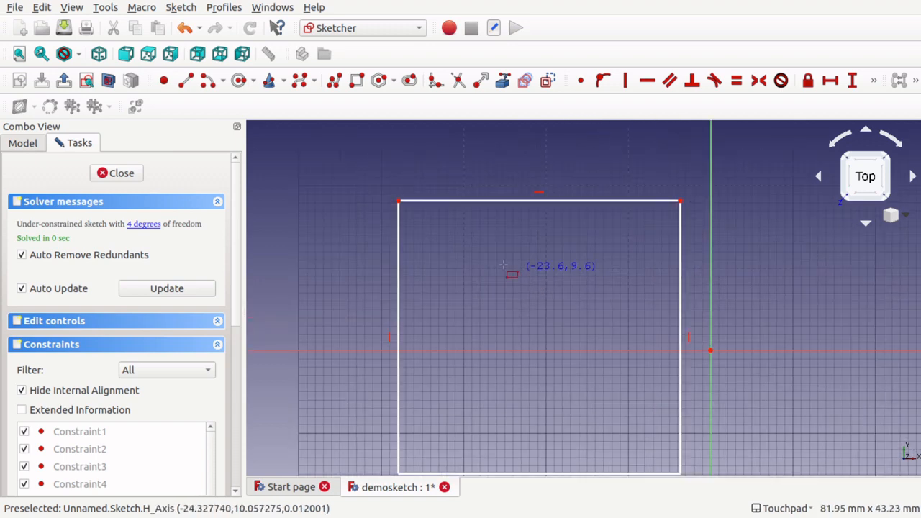
{"action": "scroll", "coordinate": [684, 260], "scroll_direction": "down", "scroll_amount": 2}
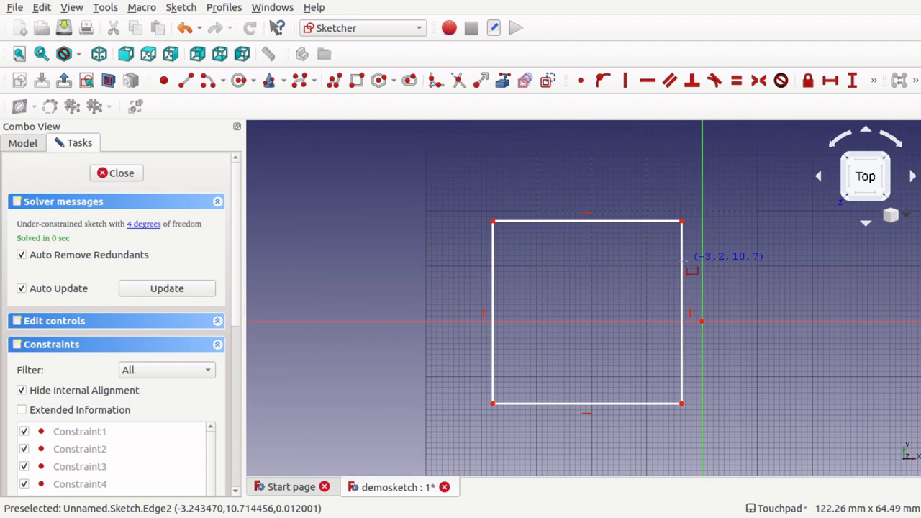
{"action": "right_click", "coordinate": [684, 261]}
Apply an equality constraint to all four edges of the rectangle
{"action": "left_click", "coordinate": [652, 220]}
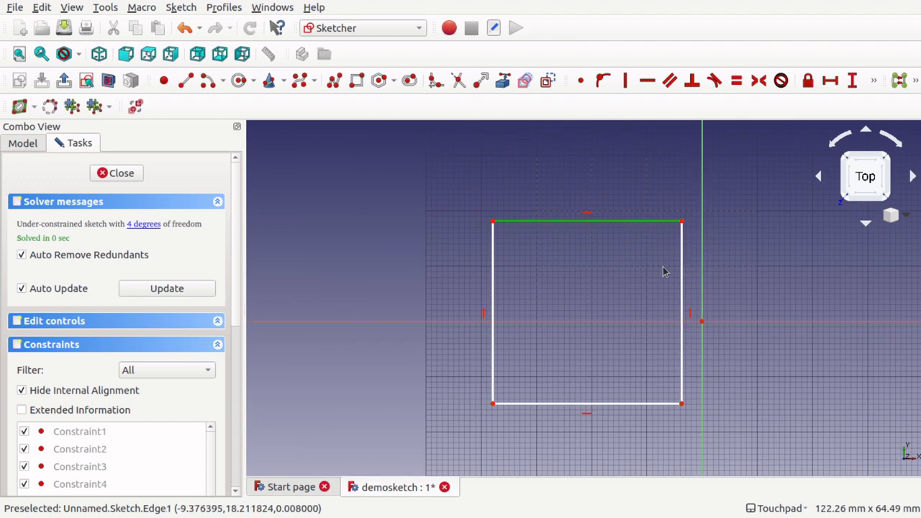
{"action": "left_click", "coordinate": [682, 279]}
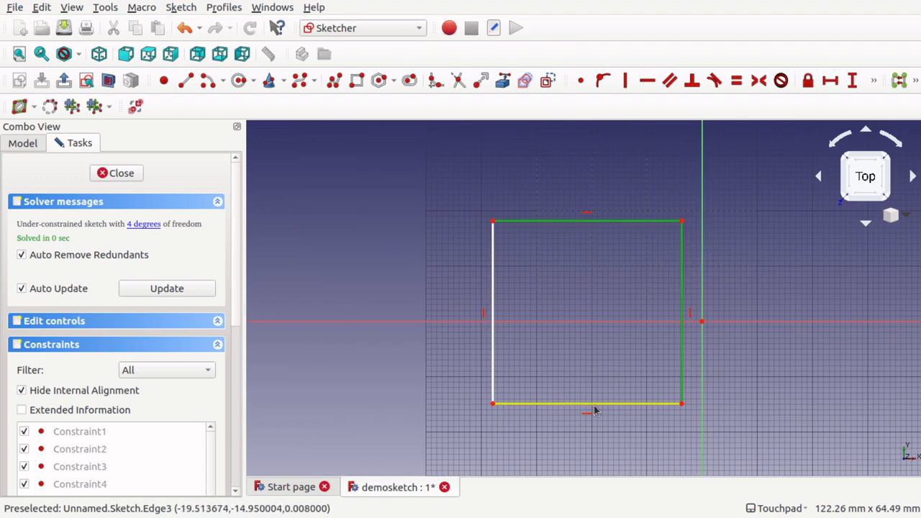
{"action": "left_click", "coordinate": [621, 407]}
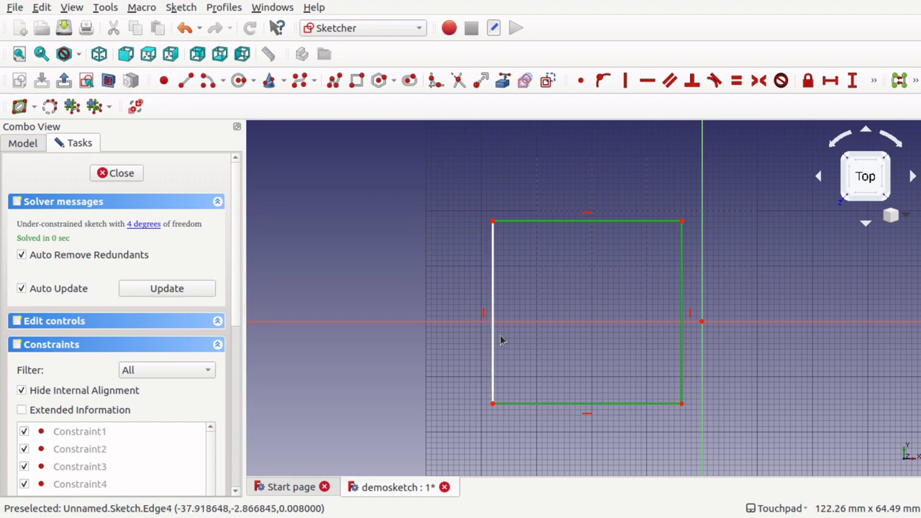
{"action": "left_click", "coordinate": [494, 339]}
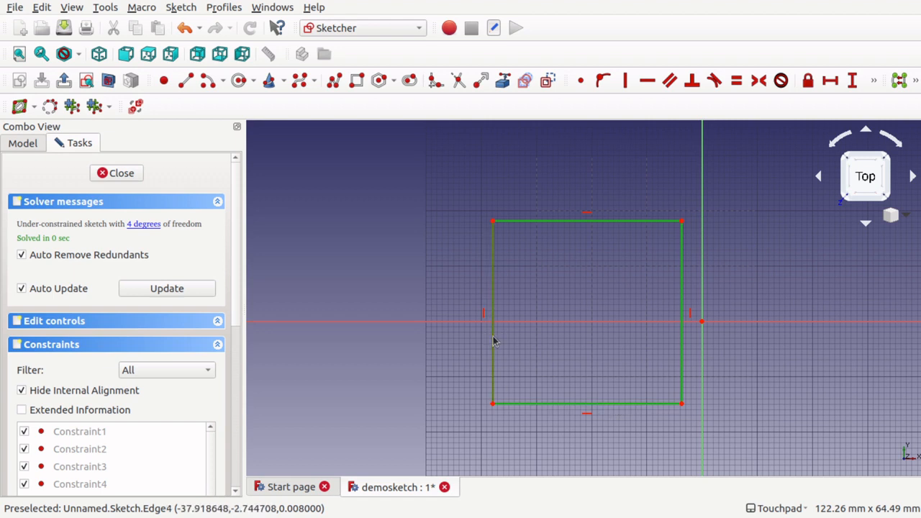
{"action": "left_click", "coordinate": [736, 82]}
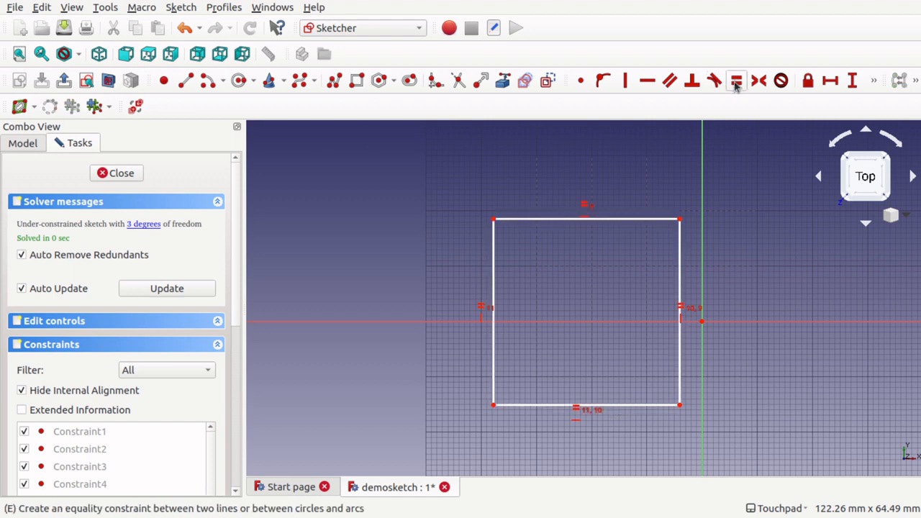
Constrain the horizontal length of the square's upper edge to 10 mm
{"action": "left_click", "coordinate": [549, 219]}
{"action": "left_click", "coordinate": [830, 80]}
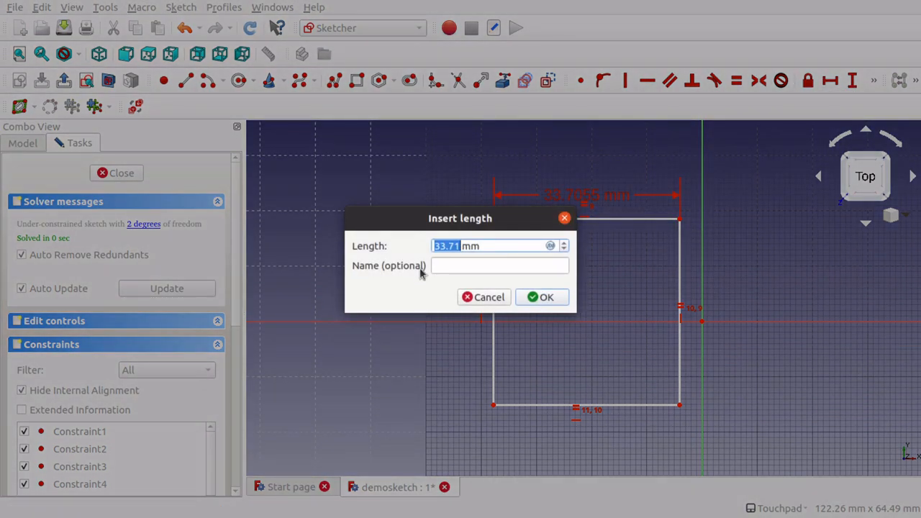
{"action": "type", "text": "10"}
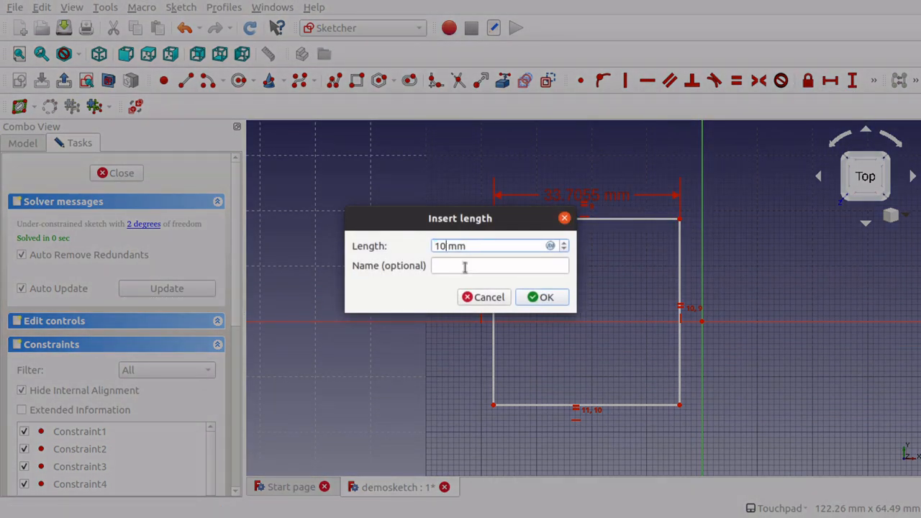
{"action": "key", "text": "Return"}
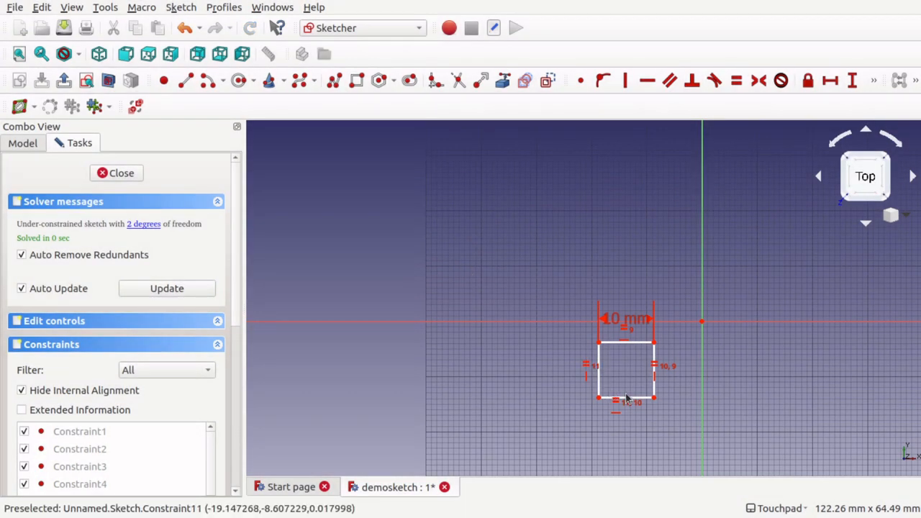
Draw a small circle inside the square, close to its upper-left corner
{"action": "scroll", "coordinate": [627, 393], "scroll_direction": "up", "scroll_amount": 5}
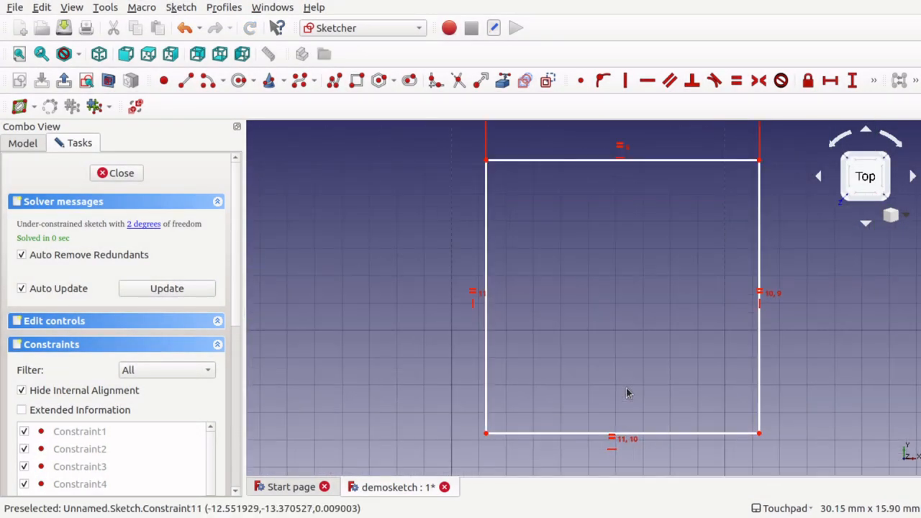
{"action": "scroll", "coordinate": [627, 393], "scroll_direction": "down", "scroll_amount": 2}
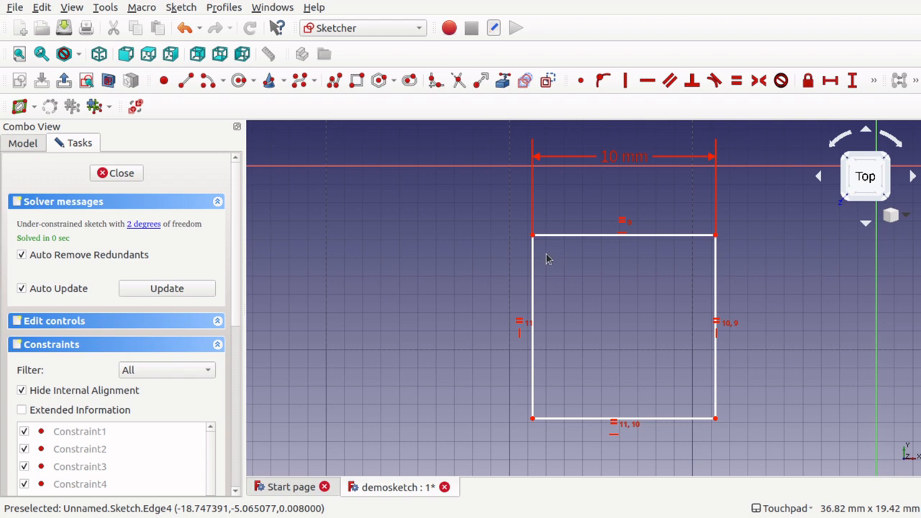
{"action": "left_click", "coordinate": [237, 81]}
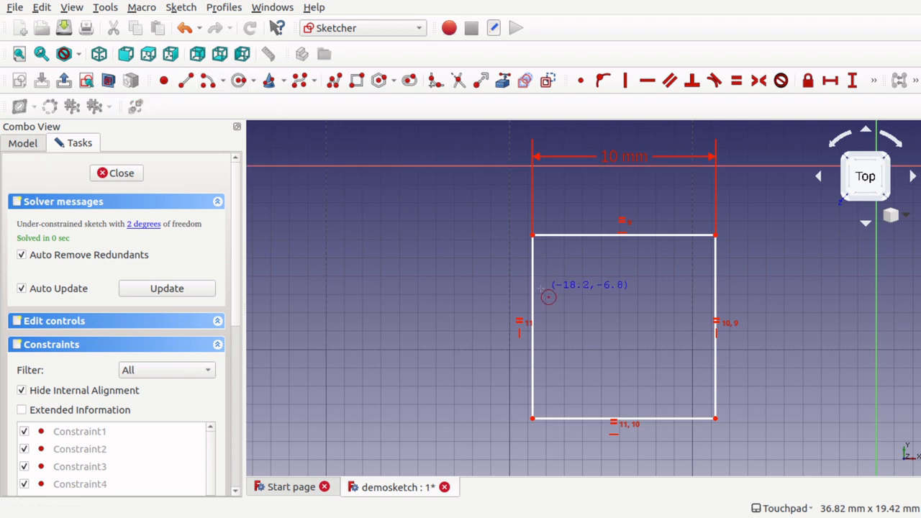
{"action": "left_click", "coordinate": [566, 263]}
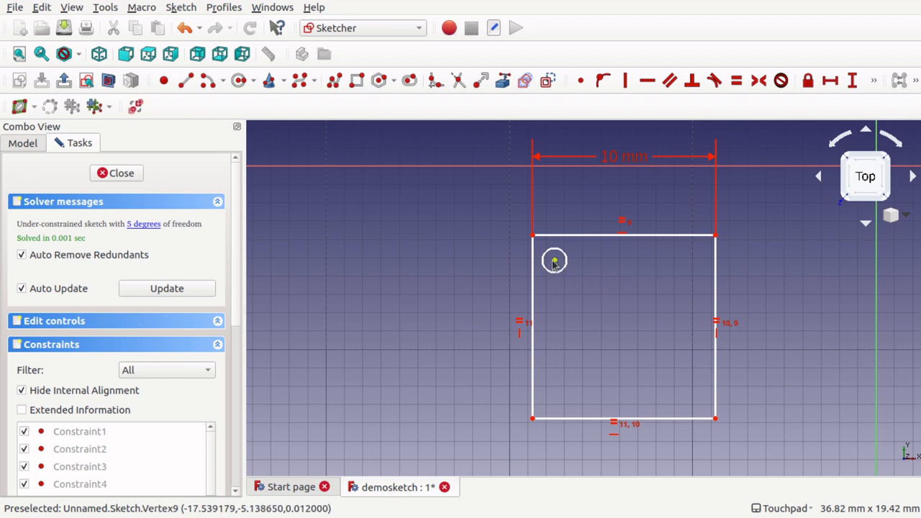
Constrain the vertical distance between the circle's center and the square's upper-left corner to 2 mm
{"action": "left_click", "coordinate": [556, 261]}
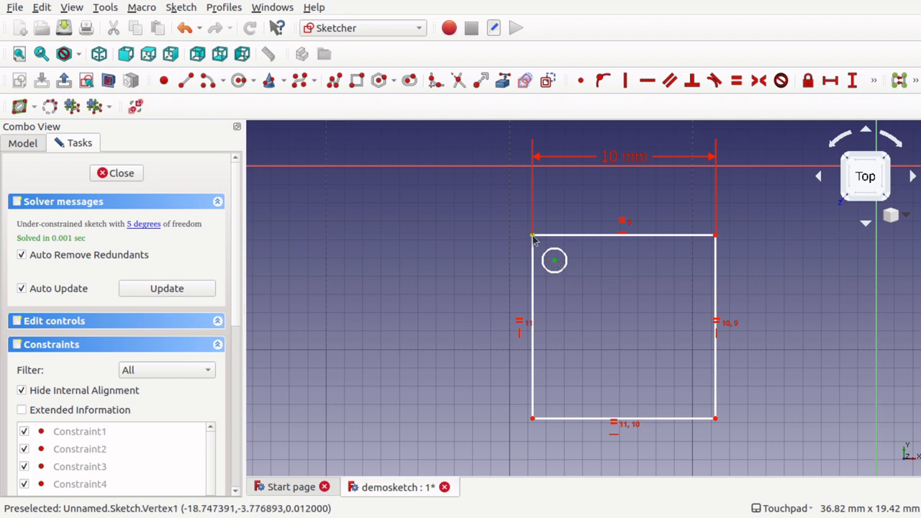
{"action": "left_click", "coordinate": [853, 80]}
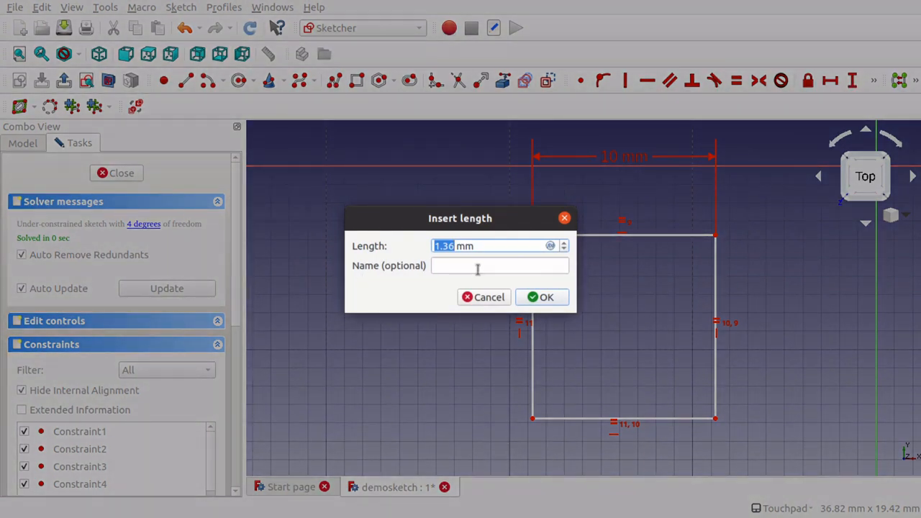
{"action": "type", "text": "2"}
{"action": "key", "text": "Return"}
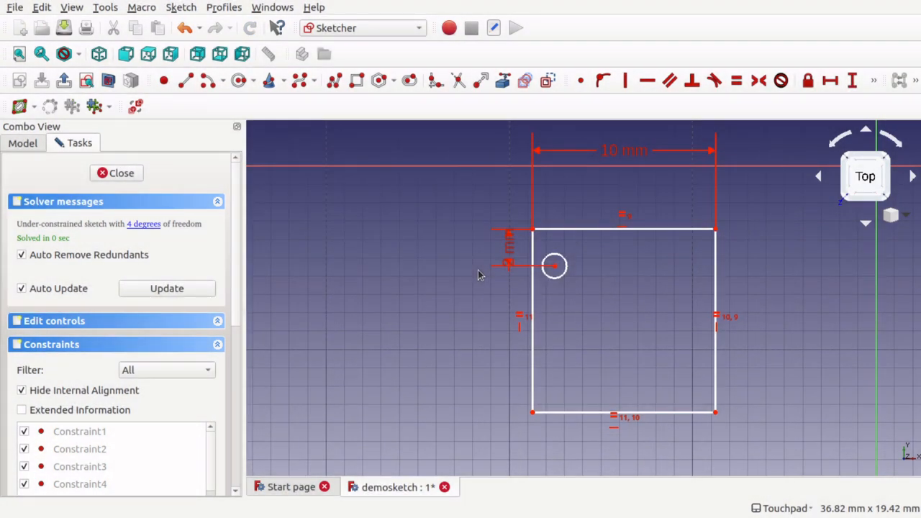
Constrain the horizontal distance between the small circle's center and the square's upper-left corner to 2 mm
{"action": "left_click", "coordinate": [555, 267]}
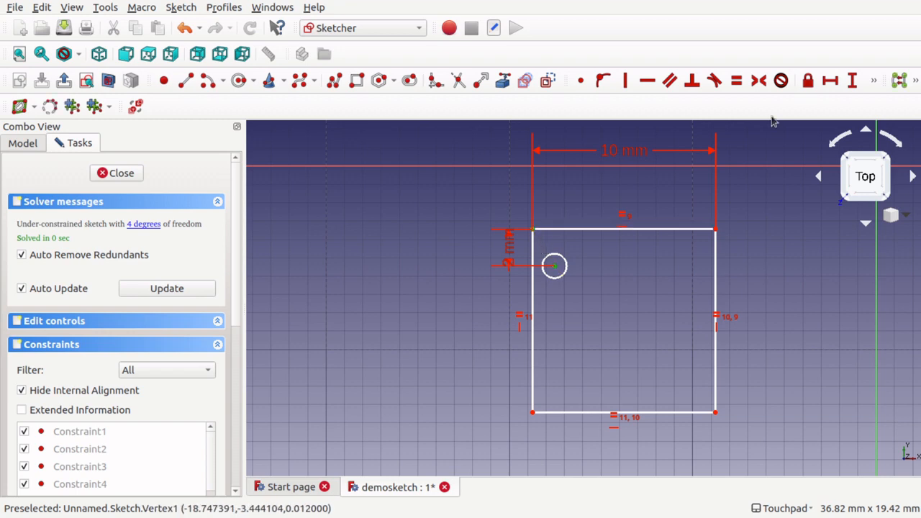
{"action": "left_click", "coordinate": [830, 81]}
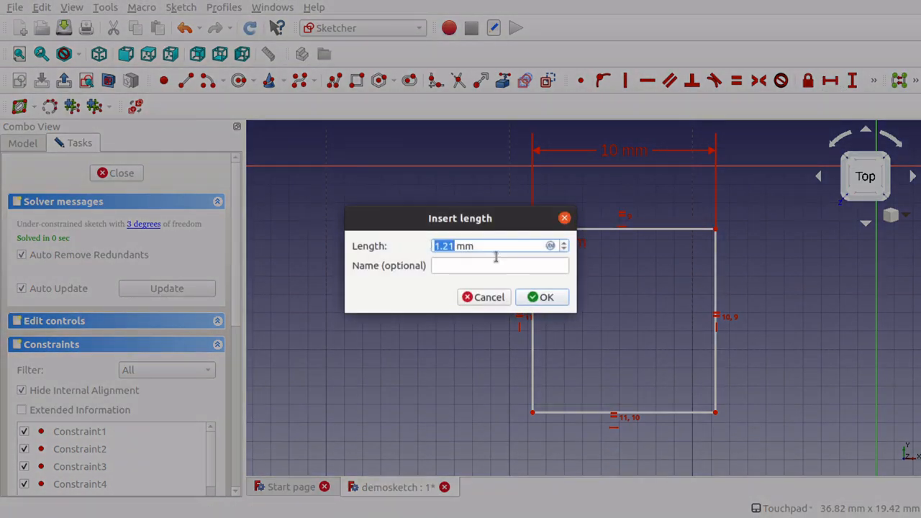
{"action": "type", "text": "2"}
{"action": "key", "text": "Return"}
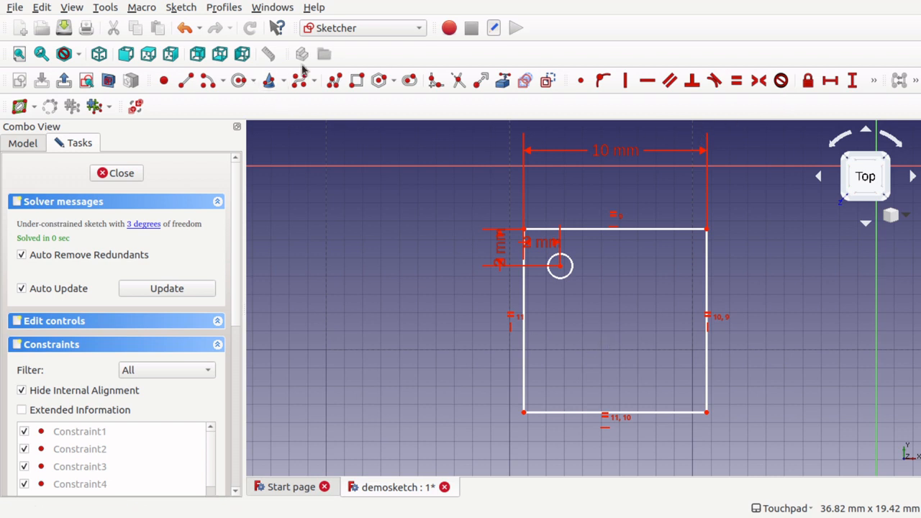
Draw a second circle about 4.9 mm in diameter near the middle of the square
{"action": "left_click", "coordinate": [239, 81]}
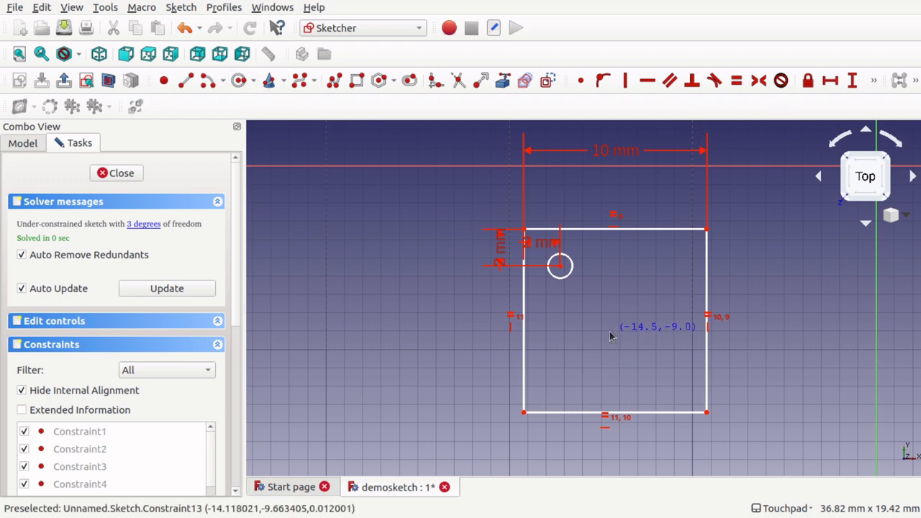
{"action": "left_click", "coordinate": [610, 331]}
{"action": "left_click", "coordinate": [645, 359]}
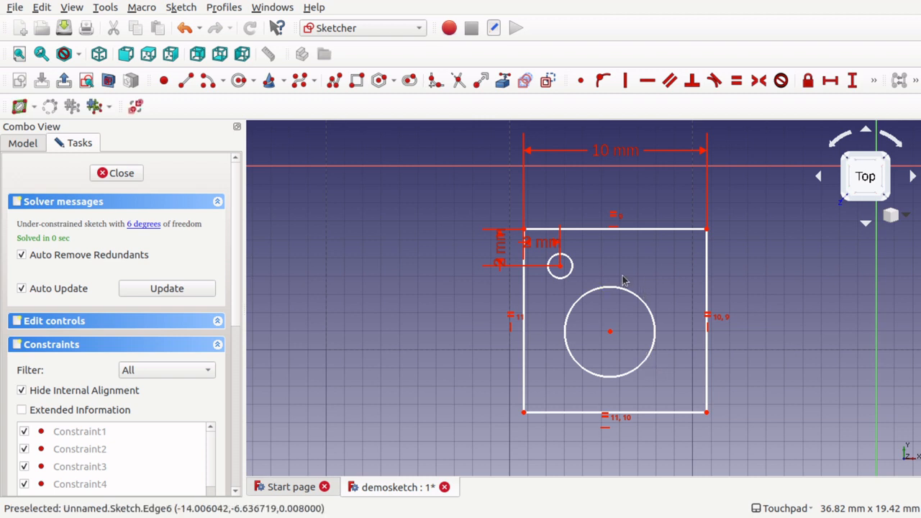
Constrain the horizontal distance between the large circle's center and the square's upper-right corner to 5 mm
{"action": "left_click", "coordinate": [611, 332]}
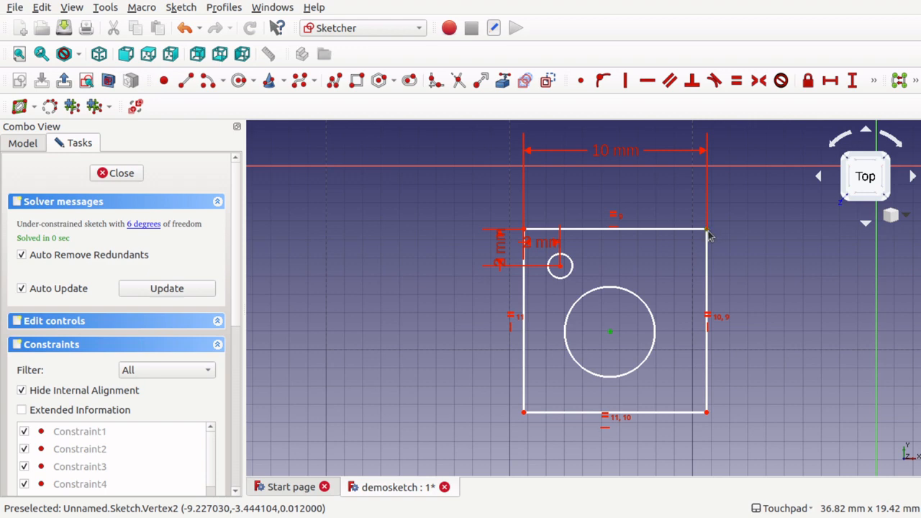
{"action": "left_click", "coordinate": [707, 231]}
{"action": "left_click", "coordinate": [830, 81]}
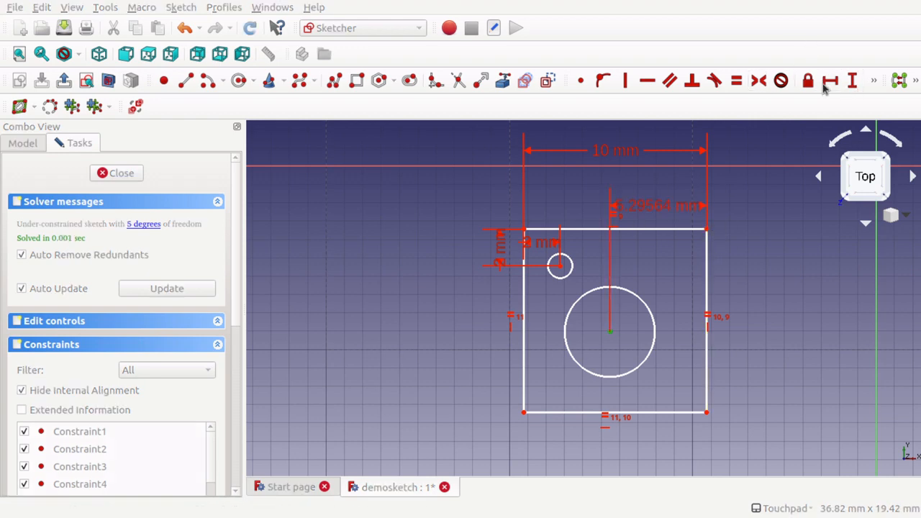
{"action": "type", "text": "5"}
{"action": "key", "text": "Return"}
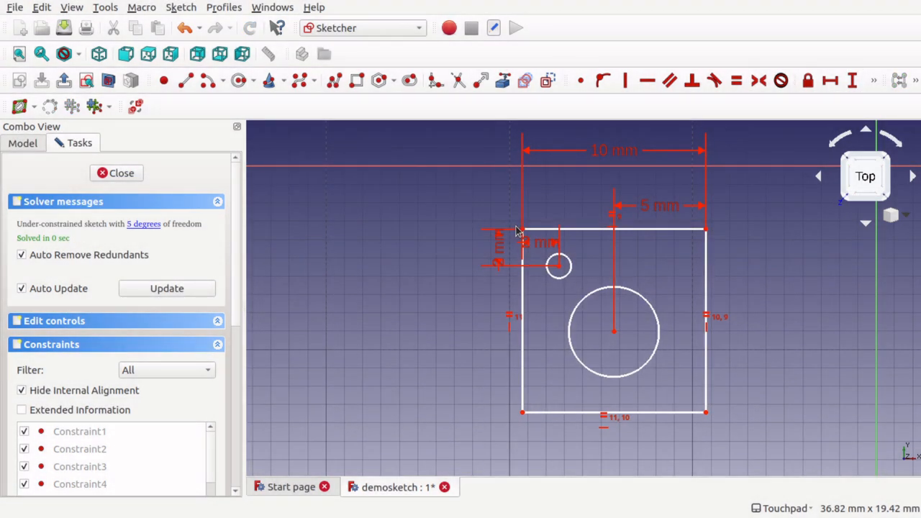
Constrain the vertical distance between the large circle's center and the square's upper-right corner to 5 mm
{"action": "left_click", "coordinate": [616, 333]}
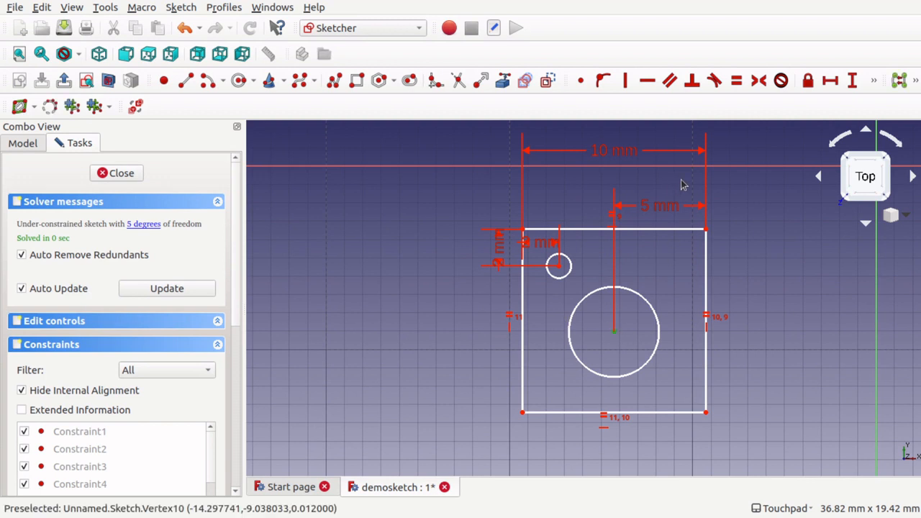
{"action": "left_click", "coordinate": [705, 230]}
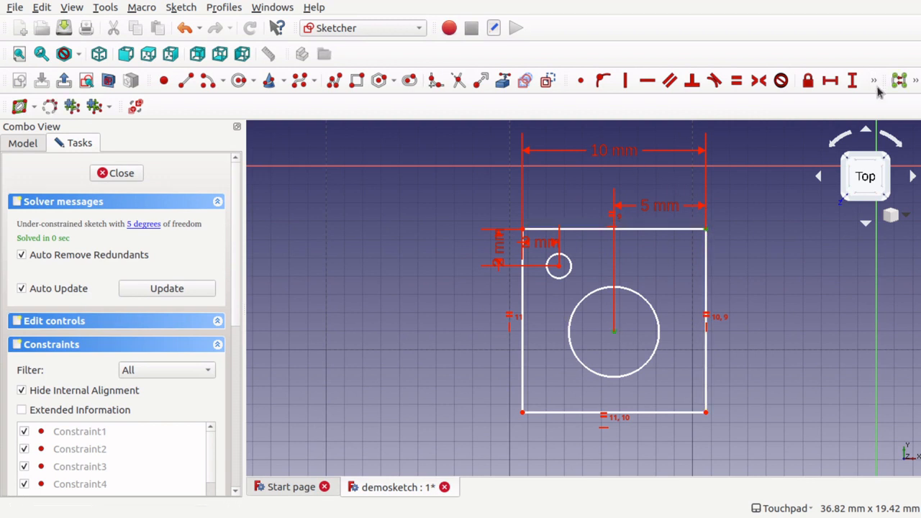
{"action": "left_click", "coordinate": [852, 81]}
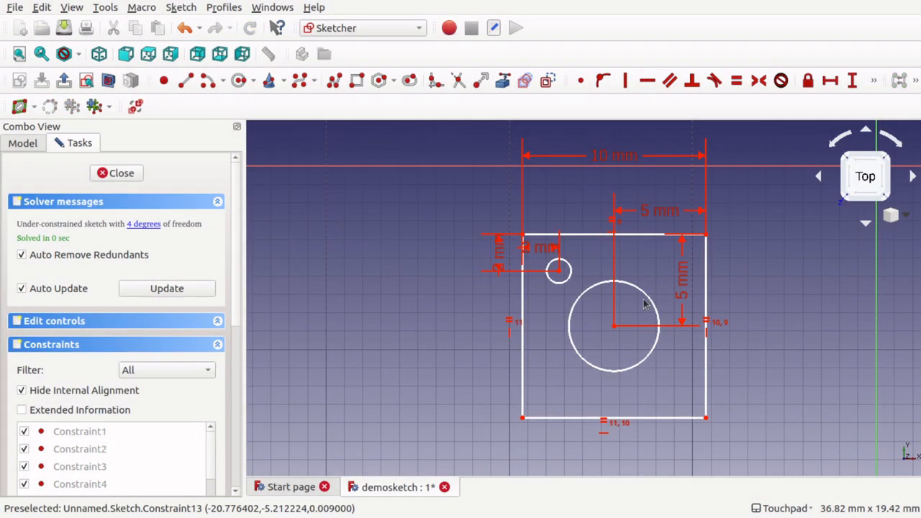
Constrain the large circle's diameter to 5 mm
{"action": "left_click", "coordinate": [652, 301]}
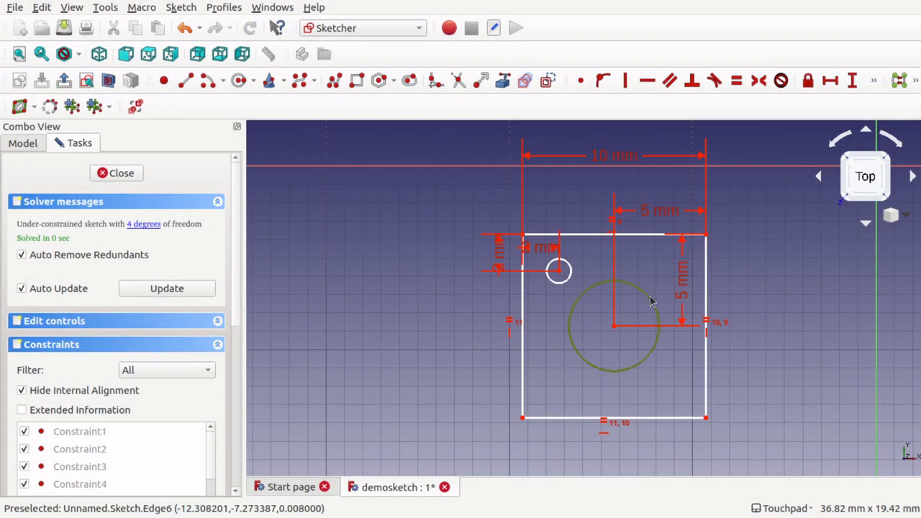
{"action": "left_click", "coordinate": [875, 82]}
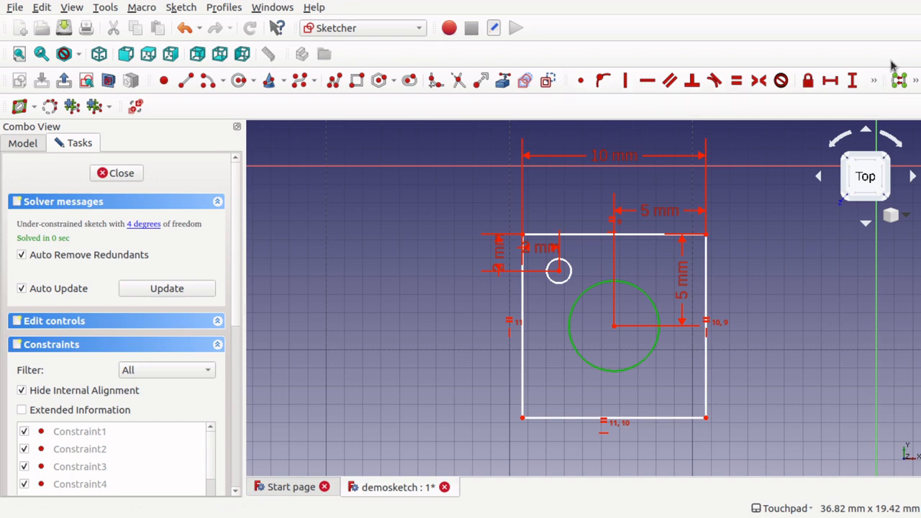
{"action": "left_click", "coordinate": [876, 81]}
{"action": "left_click", "coordinate": [603, 102]}
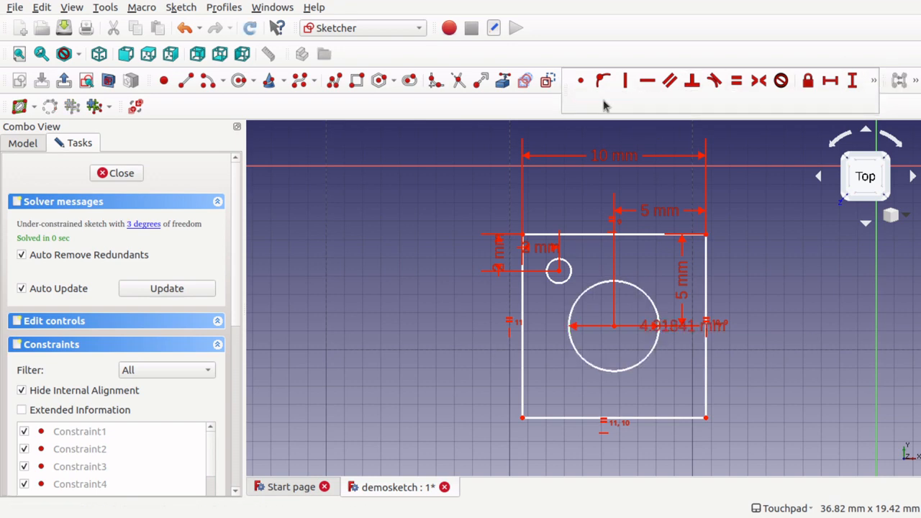
{"action": "type", "text": "5"}
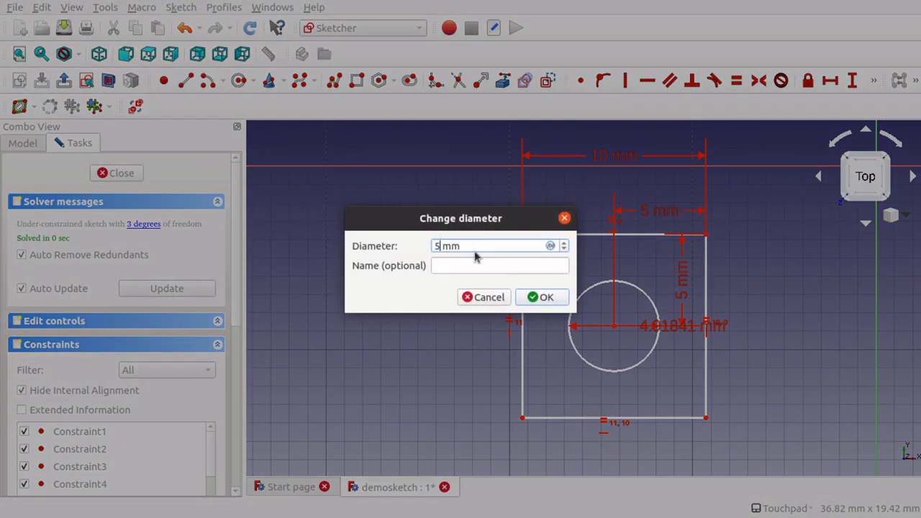
{"action": "key", "text": "Return"}
Constrain the small circle's diameter to 2 mm
{"action": "left_click", "coordinate": [568, 283]}
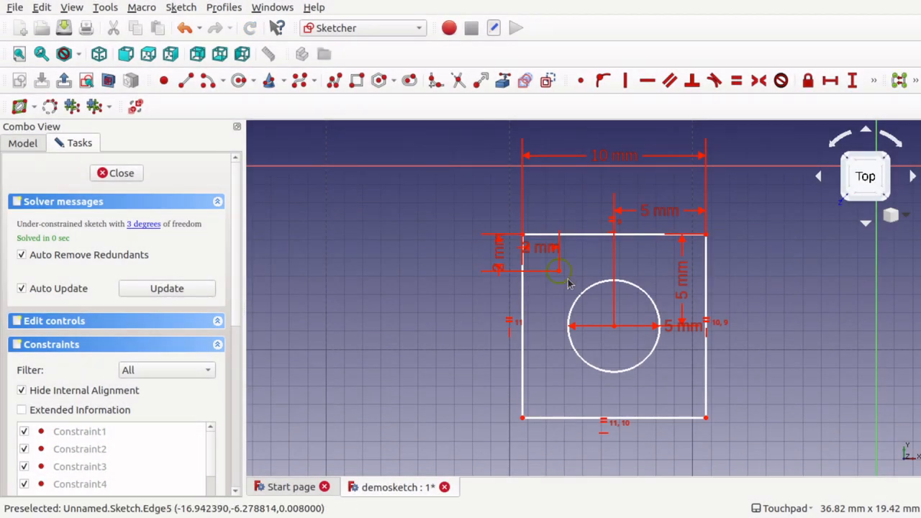
{"action": "left_click", "coordinate": [875, 81]}
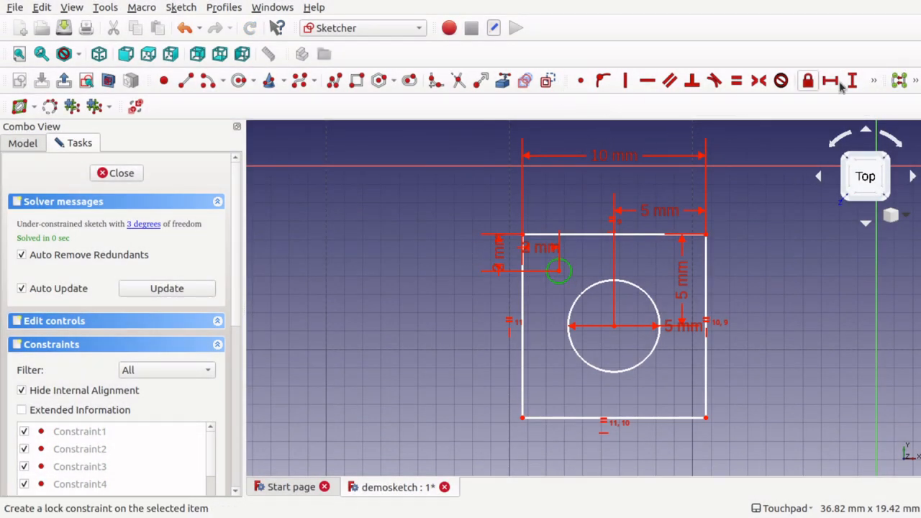
{"action": "left_click", "coordinate": [874, 85]}
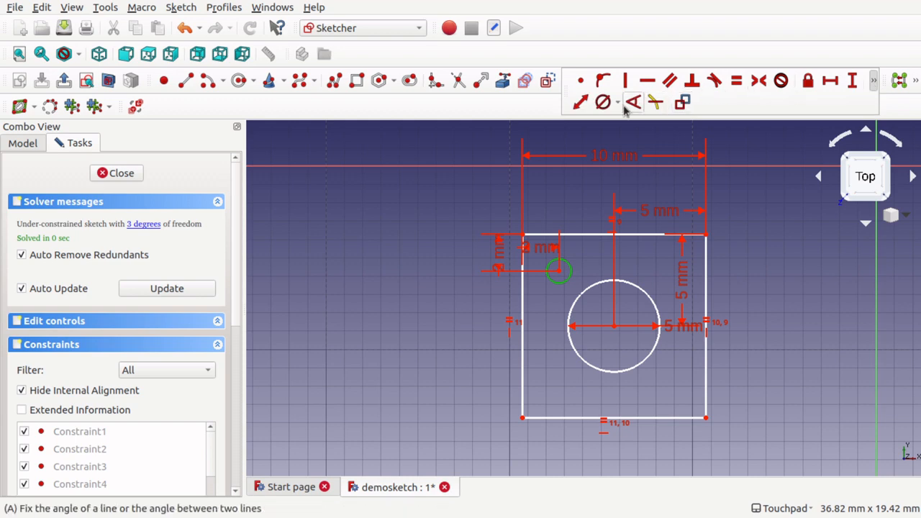
{"action": "left_click", "coordinate": [609, 105]}
{"action": "type", "text": "2"}
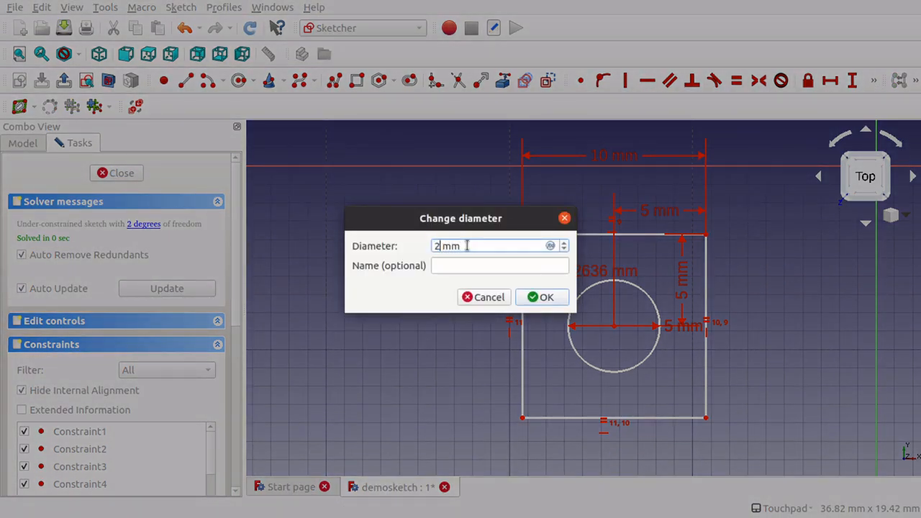
{"action": "key", "text": "Return"}
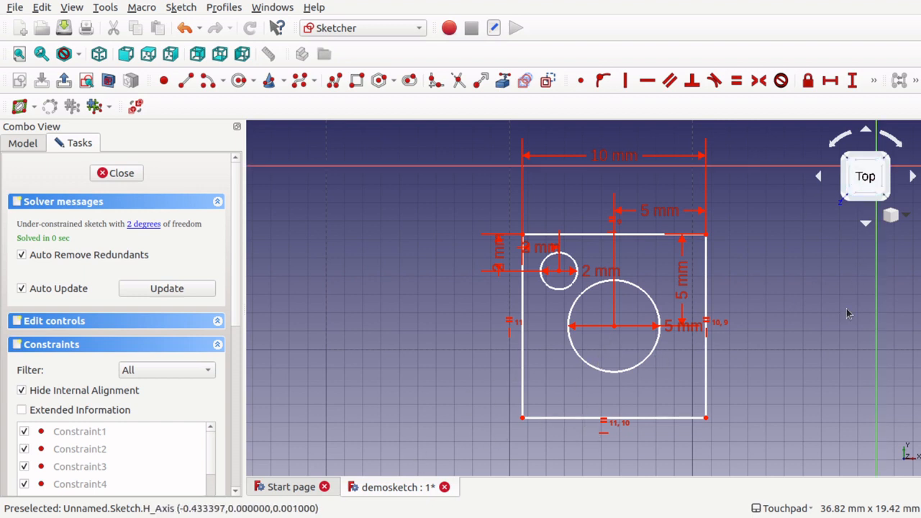
Make the large circle's center coincident with the sketch origin
{"action": "key", "text": "Right"}
{"action": "key", "text": "Left"}
{"action": "key", "text": "Left"}
{"action": "key", "text": "Left"}
{"action": "key", "text": "Left"}
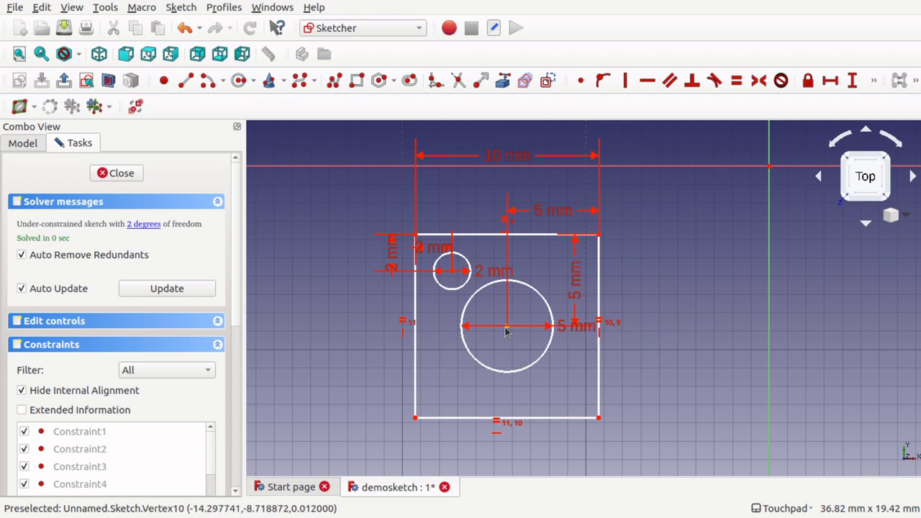
{"action": "left_click", "coordinate": [770, 170]}
{"action": "left_click", "coordinate": [581, 81]}
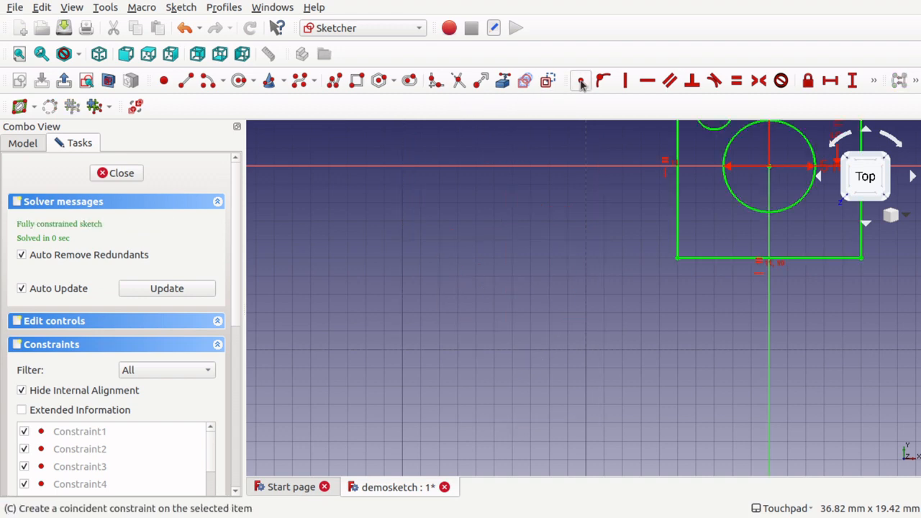
Finish editing the sketch and return to the model tree
{"action": "key", "text": "Down"}
{"action": "key", "text": "Down"}
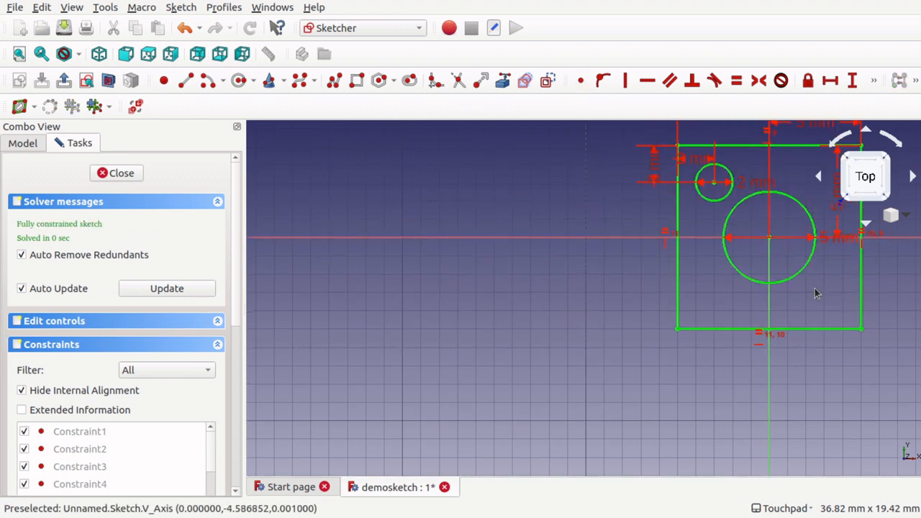
{"action": "key", "text": "Left"}
{"action": "key", "text": "Left"}
{"action": "key", "text": "Left"}
{"action": "key", "text": "Down"}
{"action": "key", "text": "Down"}
{"action": "key", "text": "Down"}
{"action": "key", "text": "Down"}
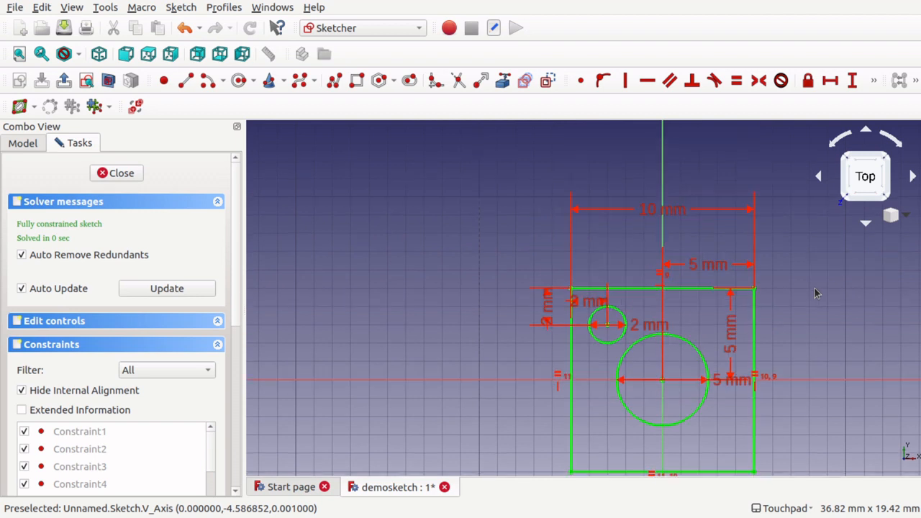
{"action": "key", "text": "Up"}
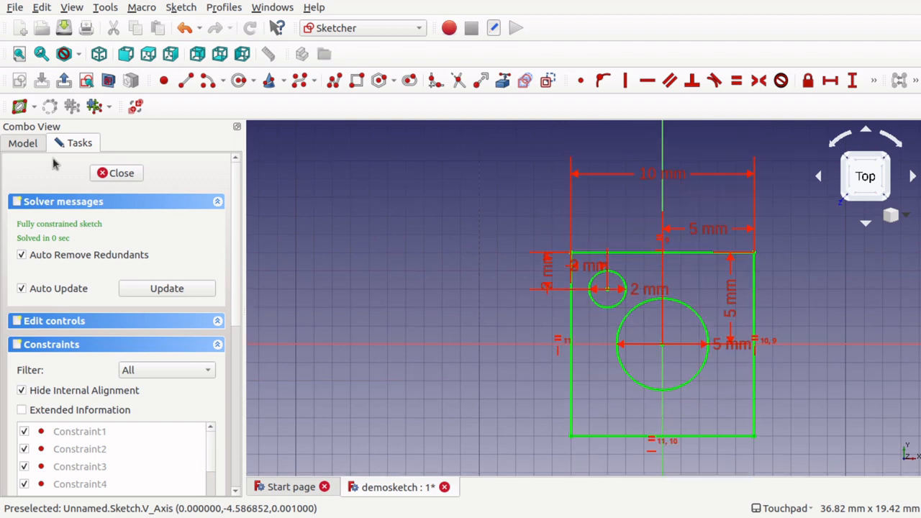
{"action": "left_click", "coordinate": [121, 173]}
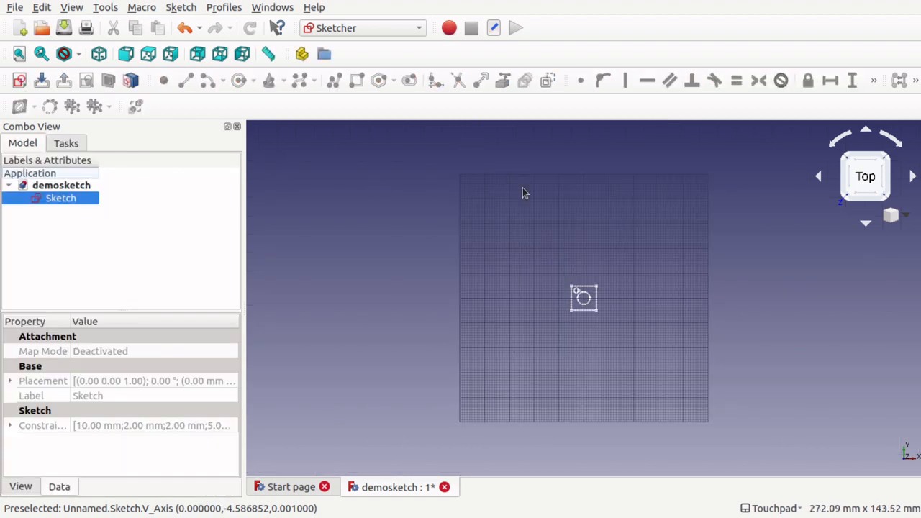
Deselect the sketch and switch to the Spreadsheet workbench
{"action": "left_click", "coordinate": [629, 335]}
{"action": "scroll", "coordinate": [628, 336], "scroll_direction": "up", "scroll_amount": 3}
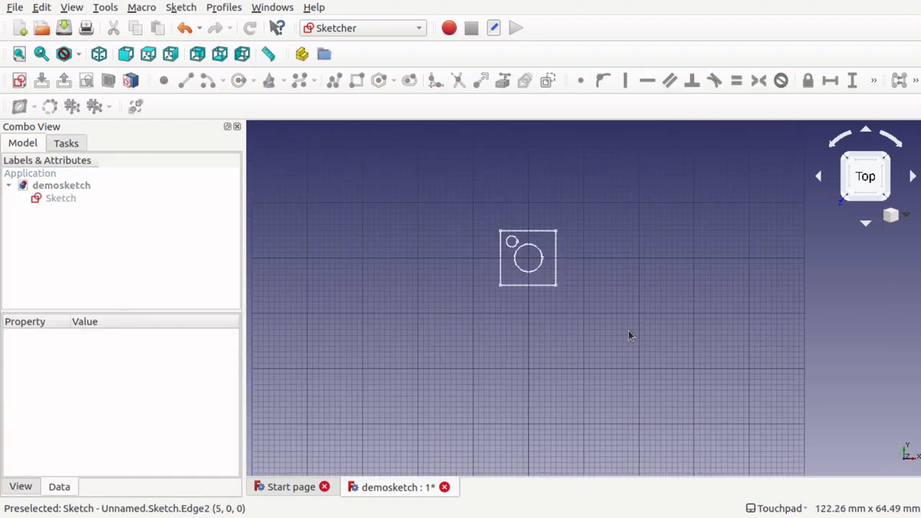
{"action": "scroll", "coordinate": [628, 331], "scroll_direction": "up", "scroll_amount": 2}
{"action": "key", "text": "Down"}
{"action": "key", "text": "Right"}
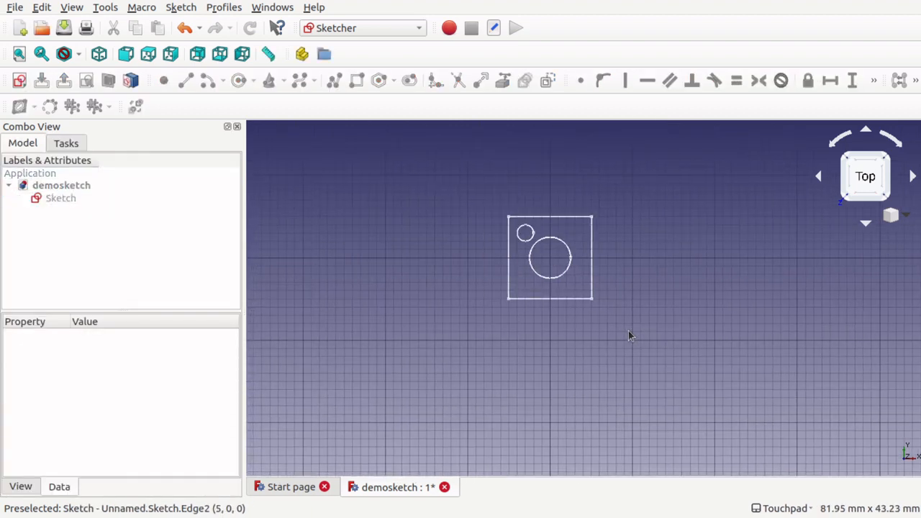
{"action": "left_click", "coordinate": [381, 33]}
{"action": "left_click", "coordinate": [360, 237]}
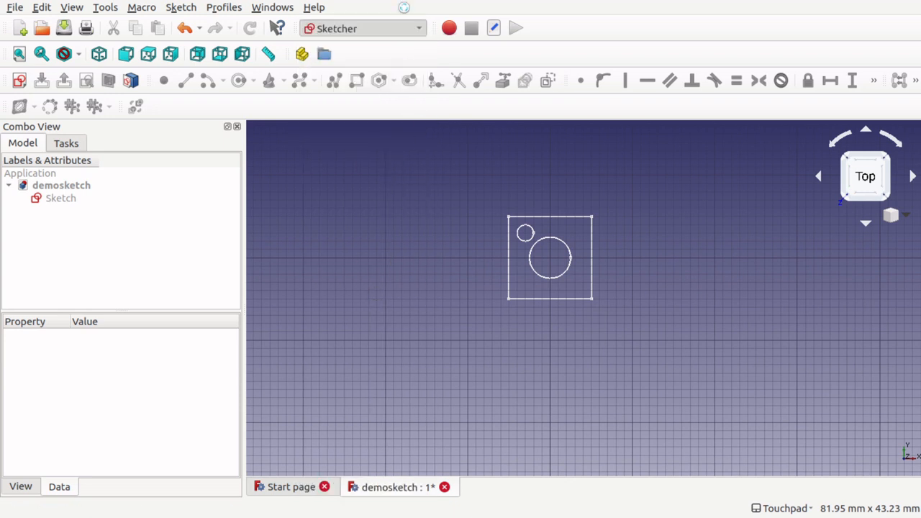
{"action": "left_click", "coordinate": [403, 29]}
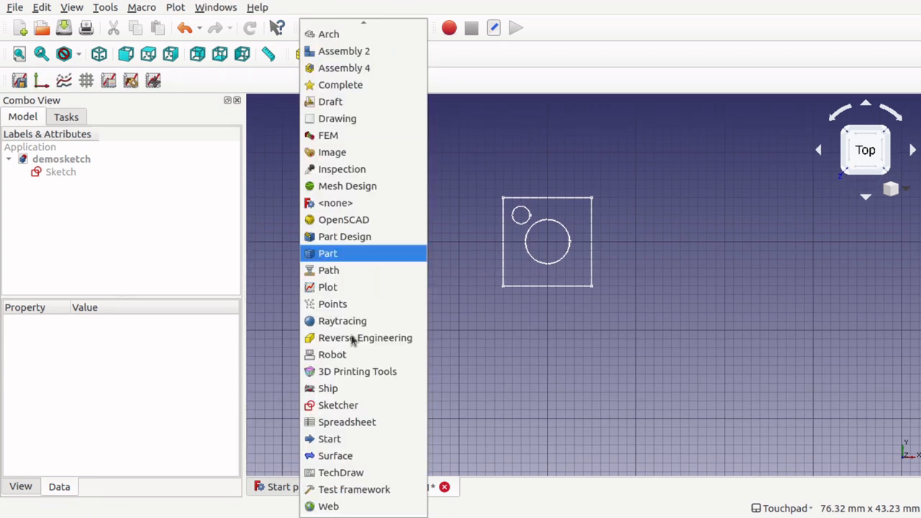
{"action": "left_click", "coordinate": [388, 423]}
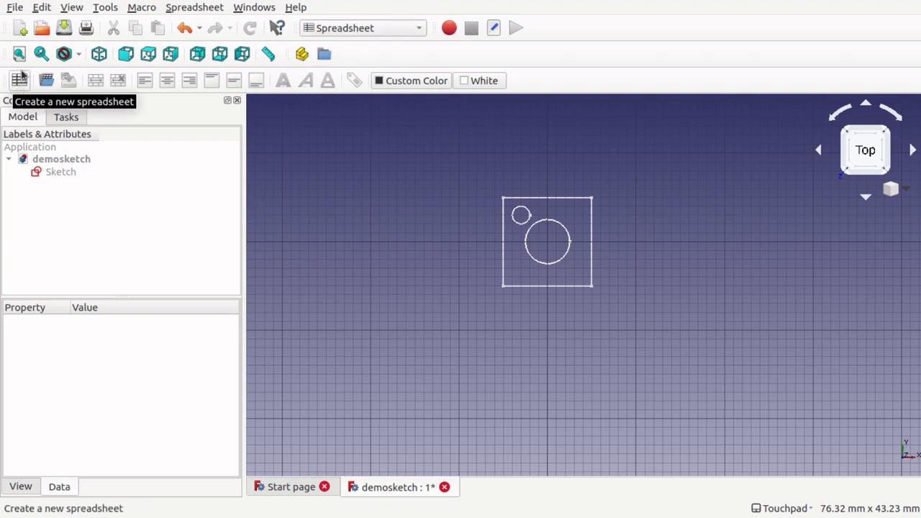
Create a new spreadsheet in the demosketch document and open it for cell editing
{"action": "left_click", "coordinate": [183, 9]}
{"action": "left_click", "coordinate": [207, 28]}
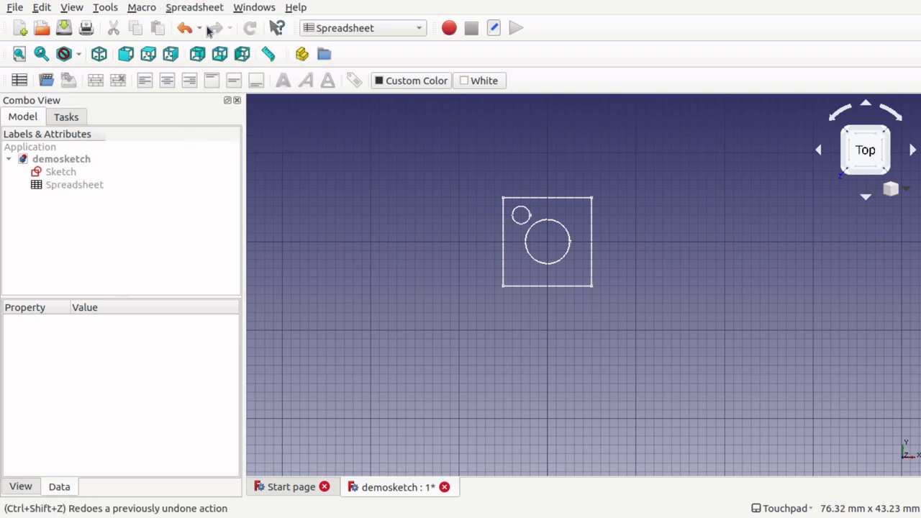
{"action": "left_click", "coordinate": [79, 189]}
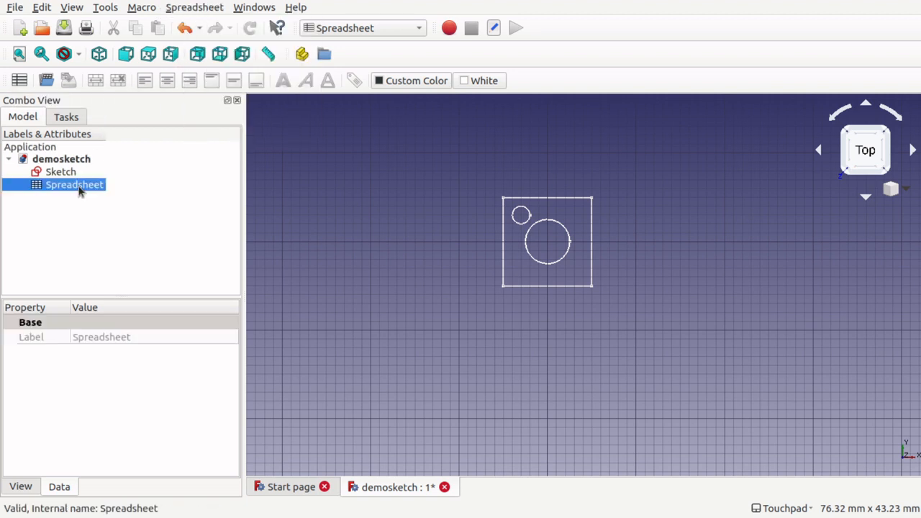
{"action": "double_click", "coordinate": [79, 188]}
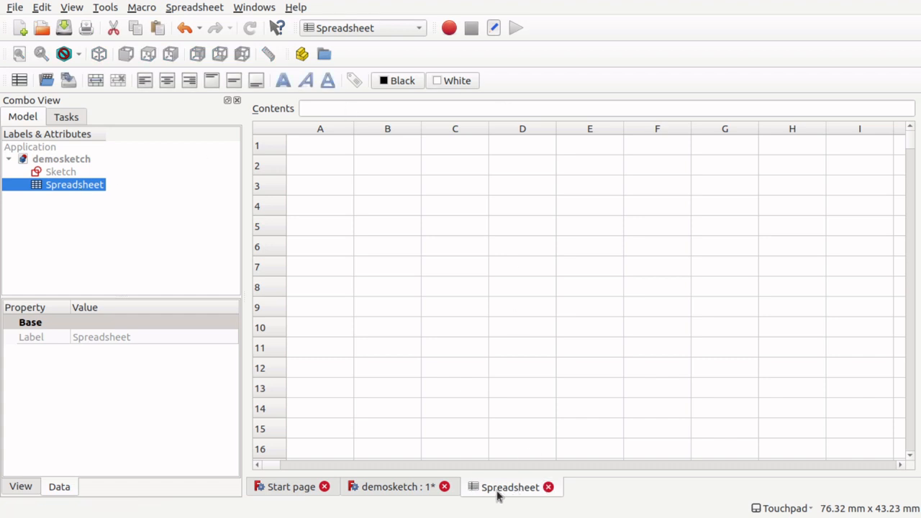
{"action": "left_click", "coordinate": [416, 205]}
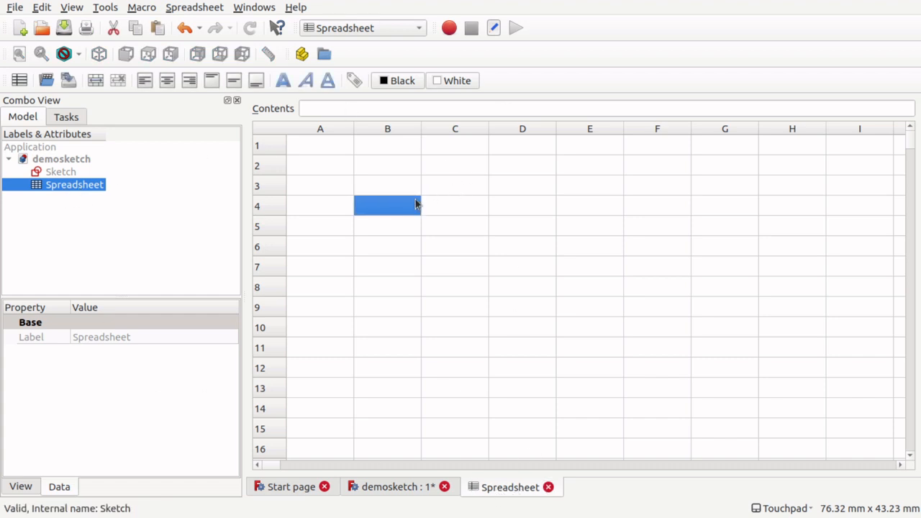
Open the demosketch document's sketch for editing and get a close view of its dimensional constraints
{"action": "left_click", "coordinate": [422, 491]}
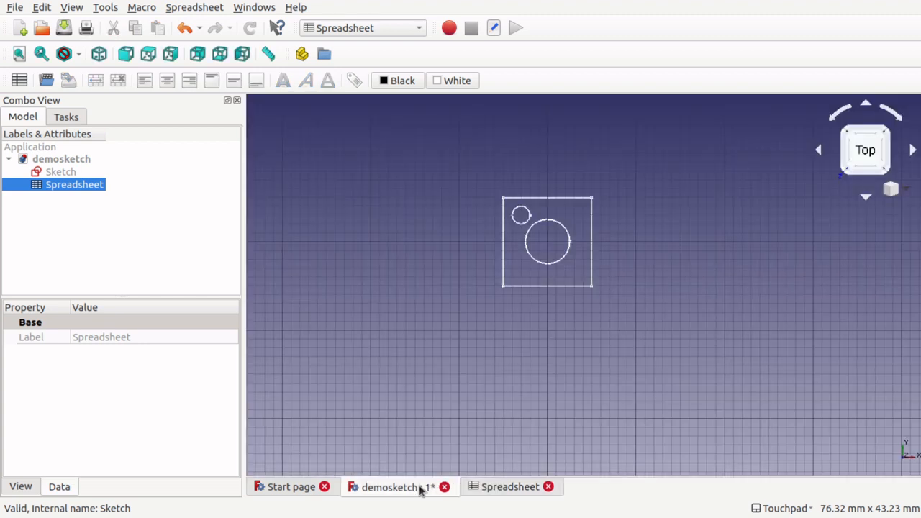
{"action": "double_click", "coordinate": [62, 173]}
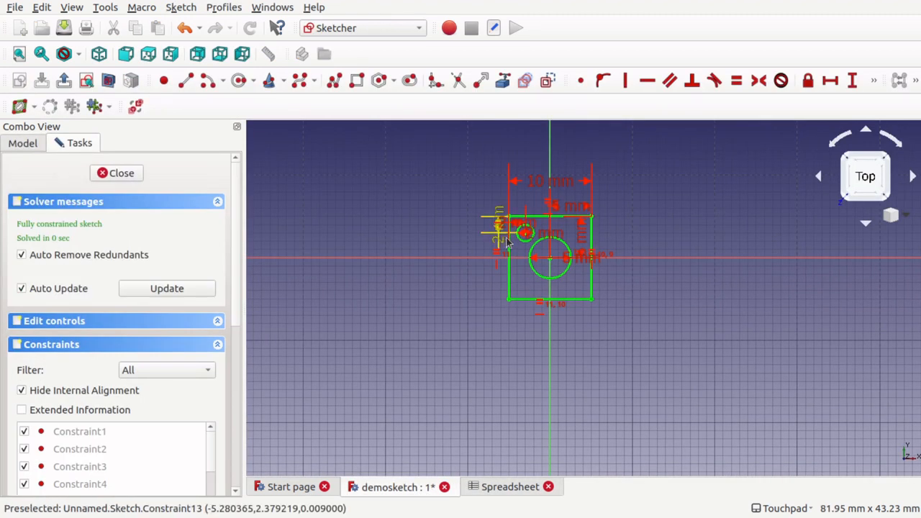
{"action": "scroll", "coordinate": [508, 240], "scroll_direction": "up", "scroll_amount": 8}
{"action": "scroll", "coordinate": [507, 242], "scroll_direction": "down", "scroll_amount": 5}
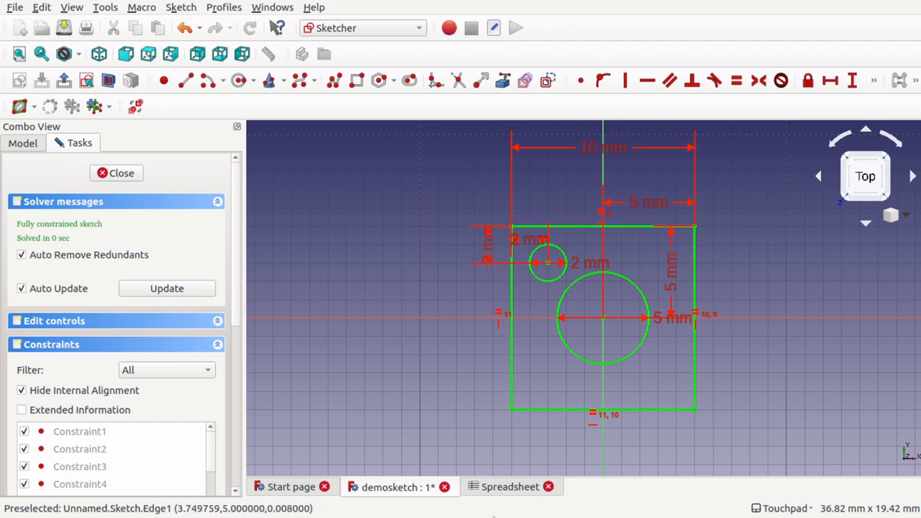
In the spreadsheet, enter the label SquareDim in cell A1 and the value 10 in cell B1
{"action": "left_click", "coordinate": [512, 488]}
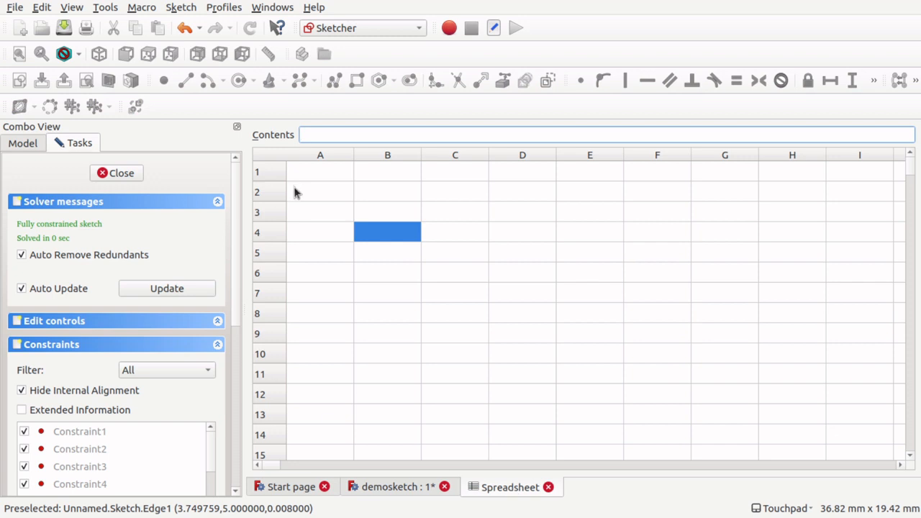
{"action": "left_click", "coordinate": [315, 177]}
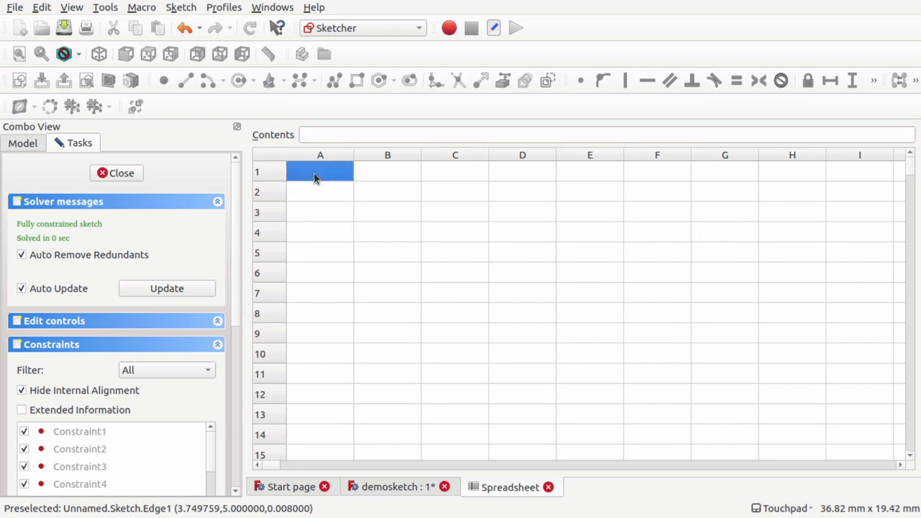
{"action": "type", "text": "SquareDim"}
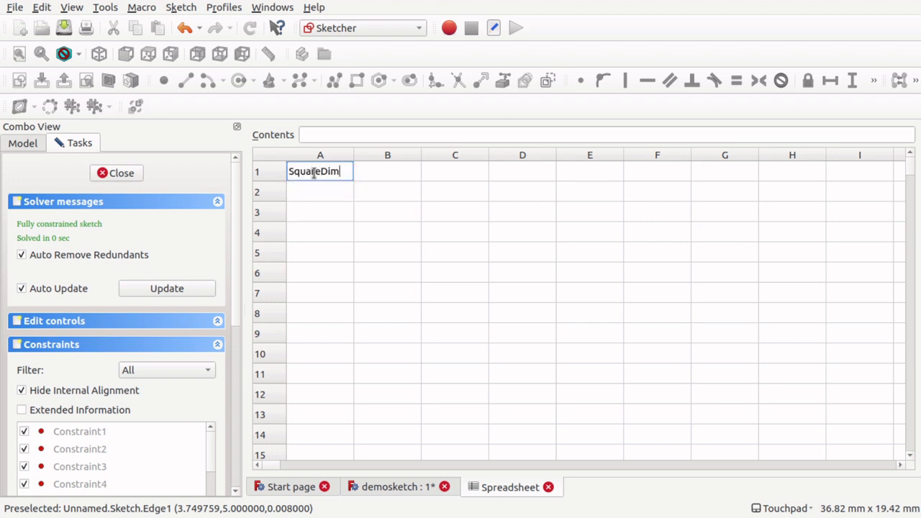
{"action": "left_click", "coordinate": [391, 179]}
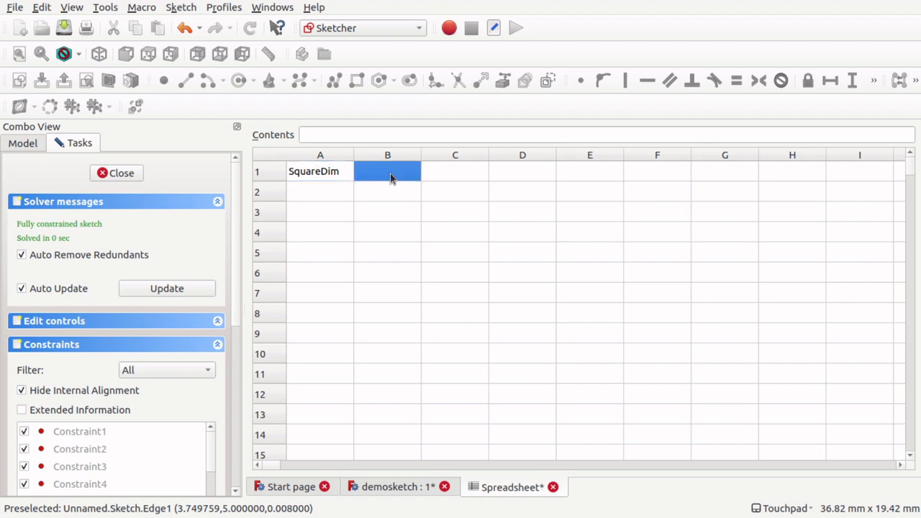
{"action": "type", "text": "1"}
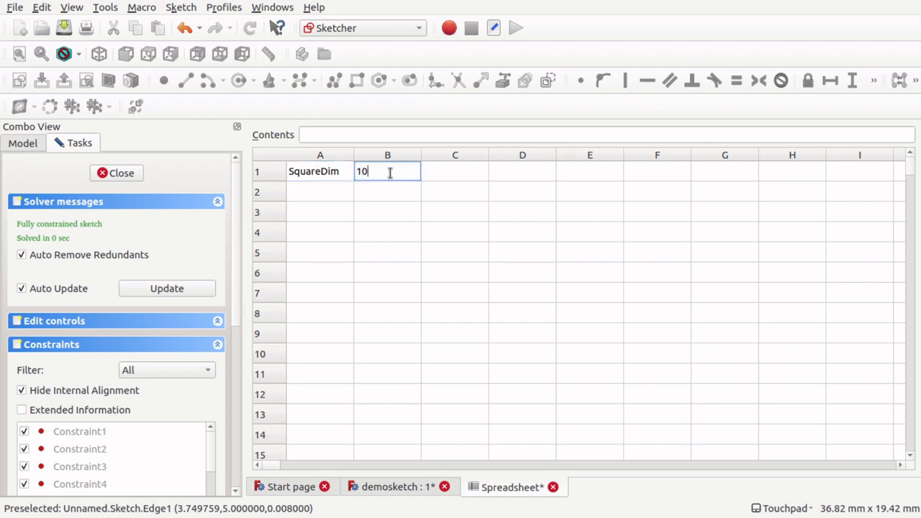
{"action": "type", "text": "0"}
{"action": "left_click", "coordinate": [317, 196]}
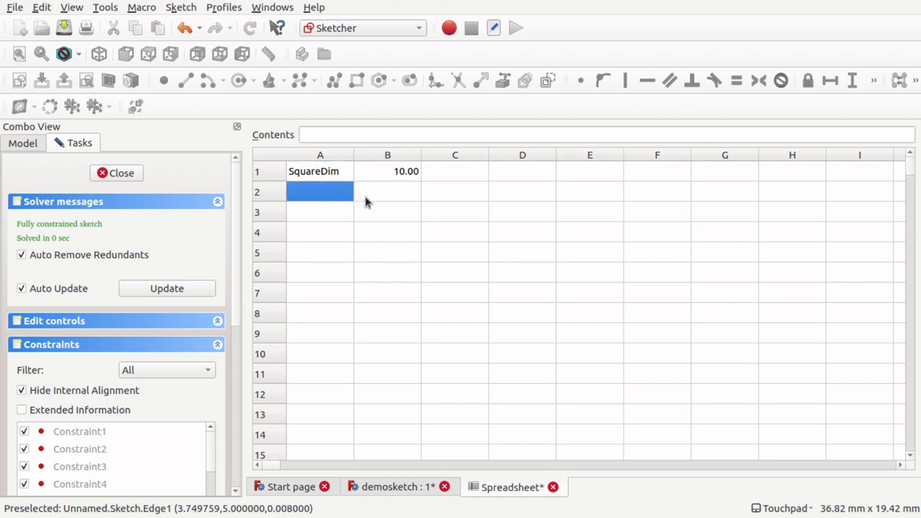
Check the small circle in the sketch and record its diameter as TLHoleDim in A2 with the value 2 in B2
{"action": "left_click", "coordinate": [412, 488]}
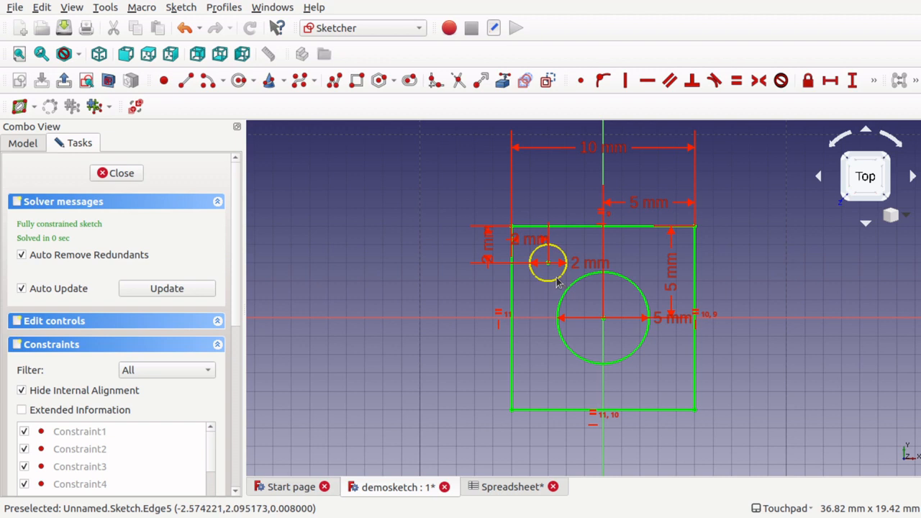
{"action": "left_click", "coordinate": [510, 487]}
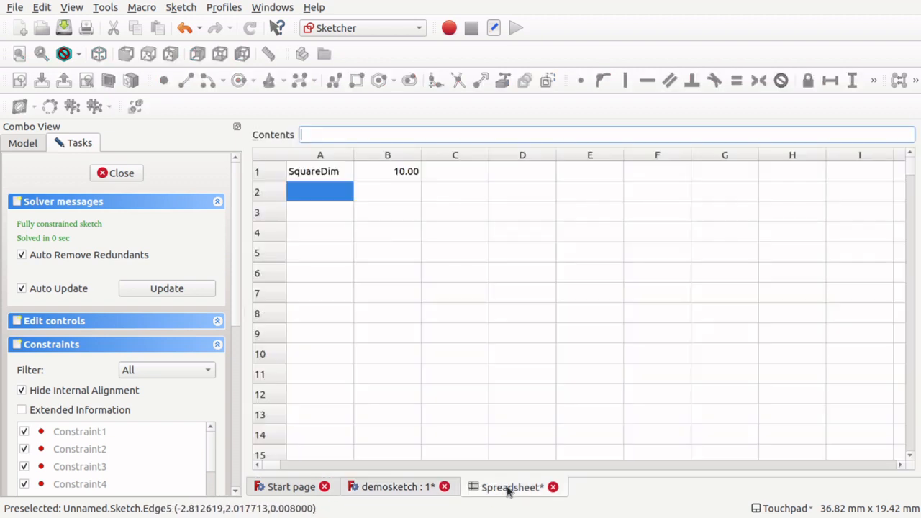
{"action": "left_click", "coordinate": [324, 199]}
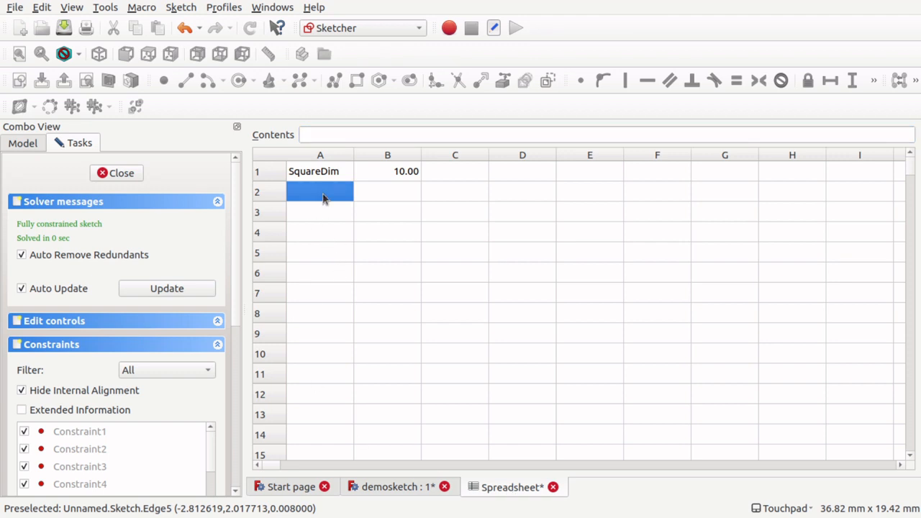
{"action": "type", "text": "TLHoleDim"}
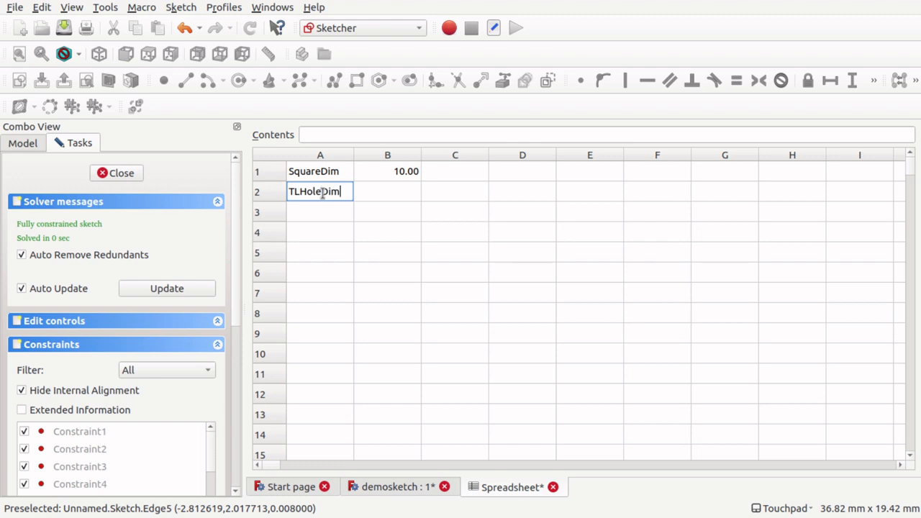
{"action": "left_click", "coordinate": [394, 198]}
{"action": "type", "text": "2"}
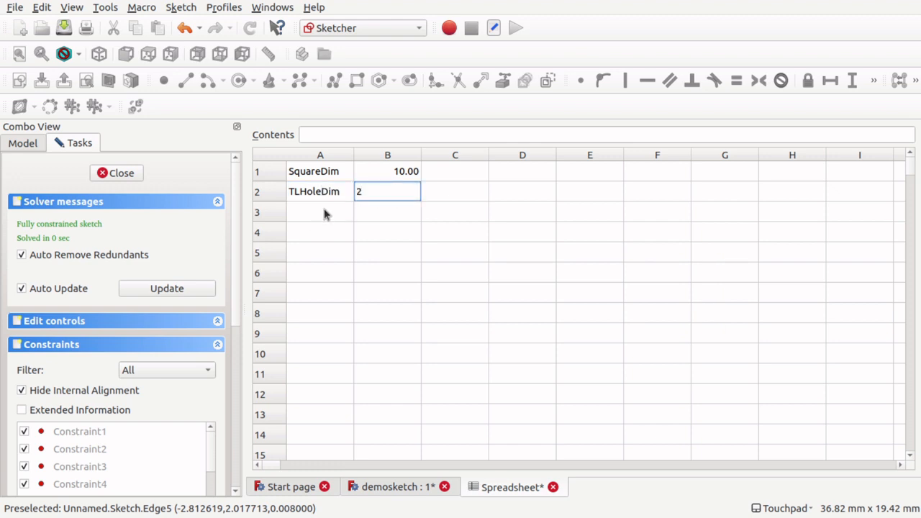
Add the small circle's horizontal offset as TLHoleX in A3 with the value 2 in B3
{"action": "left_click", "coordinate": [324, 212]}
{"action": "type", "text": "TL"}
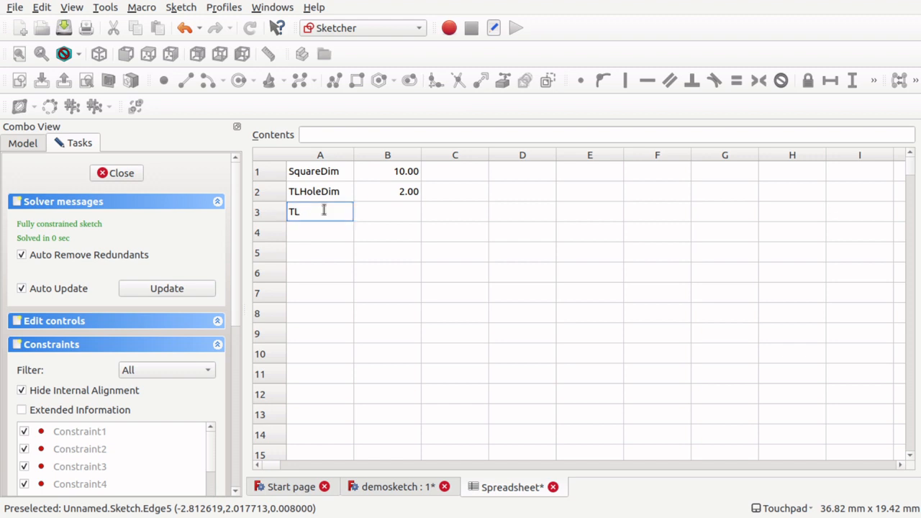
{"action": "type", "text": "HoleX"}
{"action": "left_click", "coordinate": [407, 217]}
{"action": "type", "text": "2"}
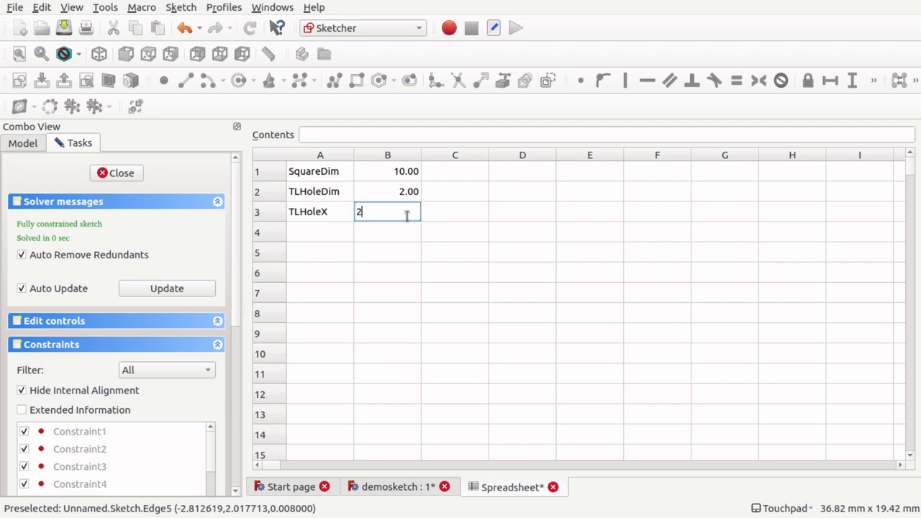
Add the small circle's vertical offset as TLHoleY in A4 with the value 2 in B4
{"action": "left_click", "coordinate": [320, 241]}
{"action": "type", "text": "TLHoleY"}
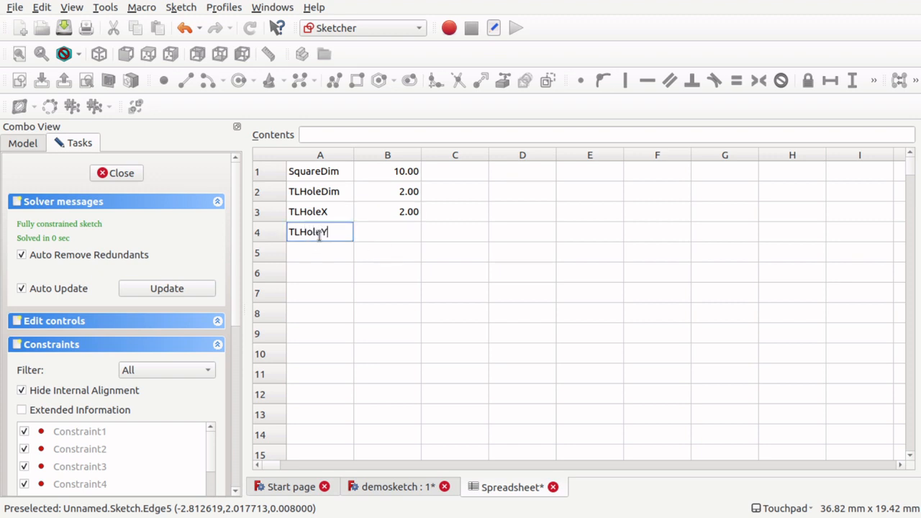
{"action": "left_click", "coordinate": [394, 240]}
{"action": "type", "text": "2"}
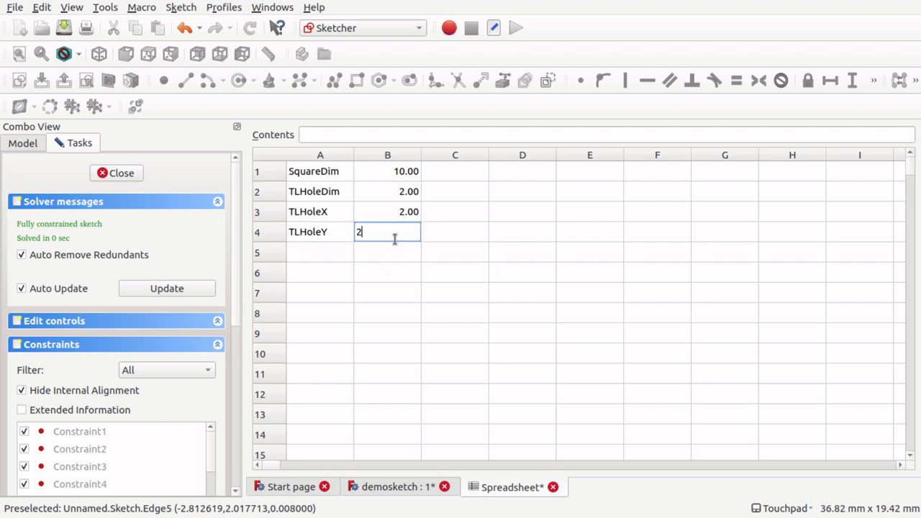
{"action": "left_click", "coordinate": [332, 260]}
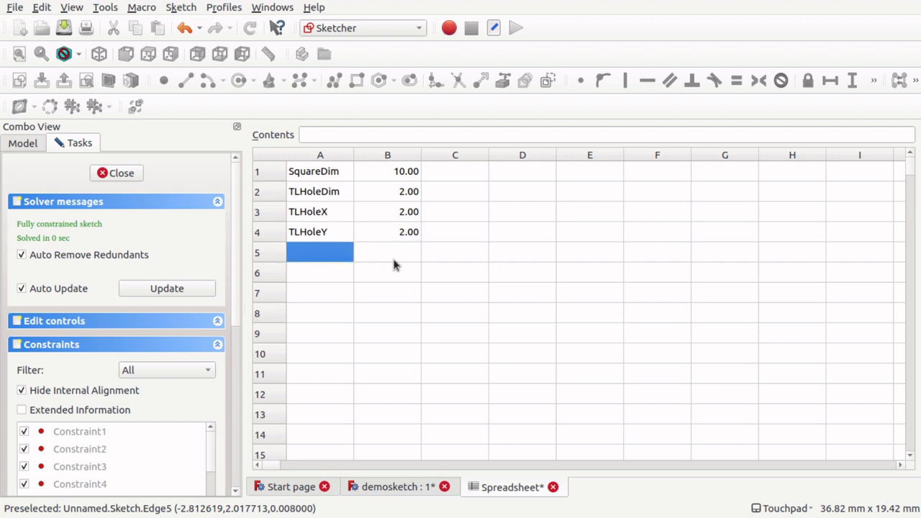
Check the large circle in the sketch and record its diameter as MHHoleDim in A5 with the value 5 in B5
{"action": "left_click", "coordinate": [424, 489]}
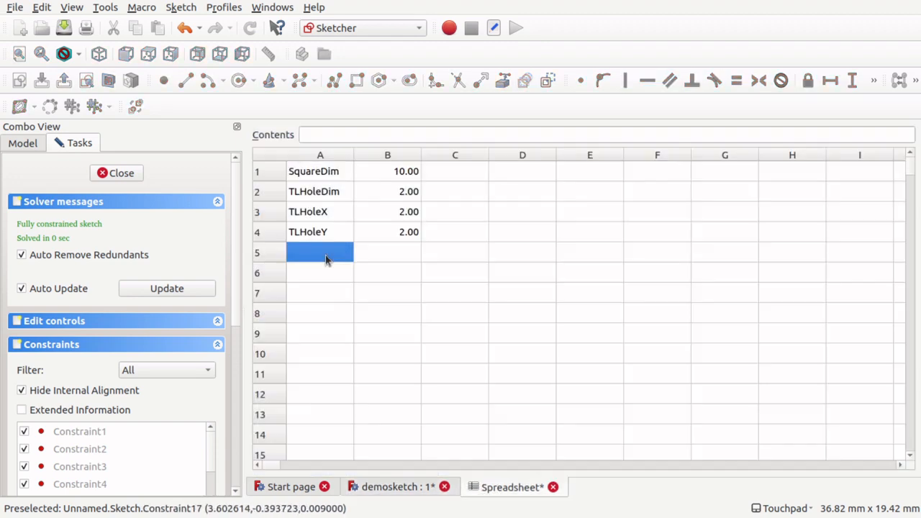
{"action": "type", "text": "MHH"}
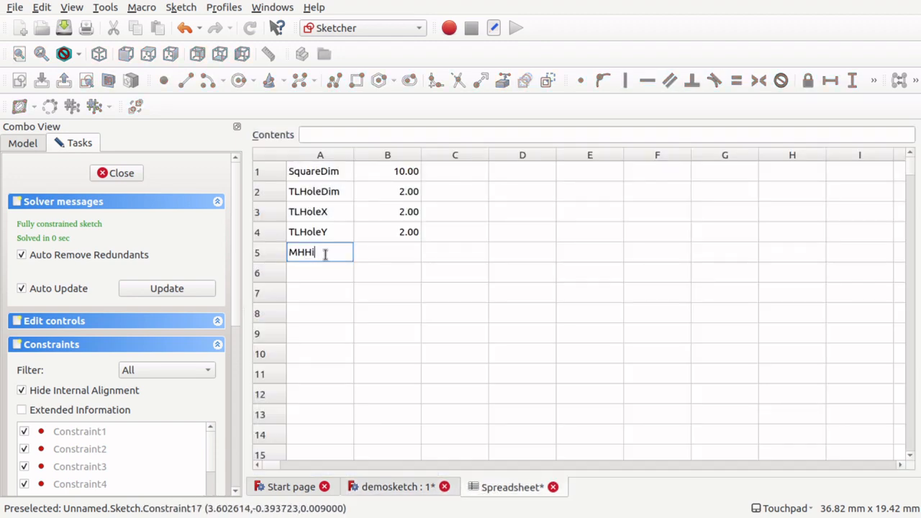
{"action": "type", "text": "oleDim"}
{"action": "left_click", "coordinate": [406, 251]}
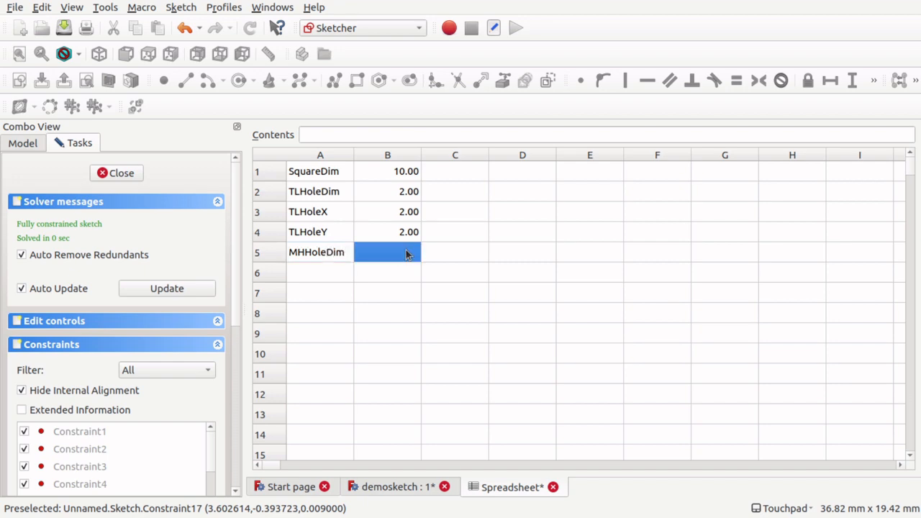
{"action": "type", "text": "5"}
{"action": "left_click", "coordinate": [322, 278]}
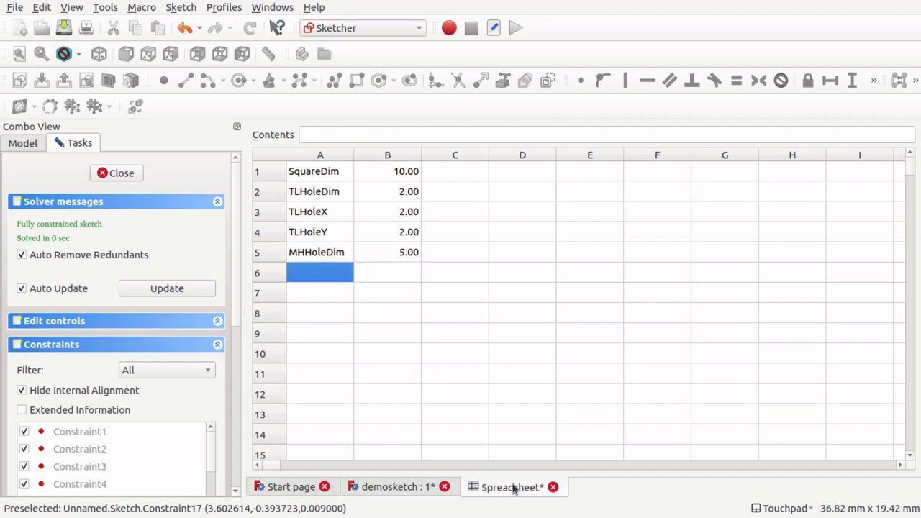
Correct the A5 label to MHoleDim and add MHoleX and MHoleY in rows 6 and 7, each with the value 5
{"action": "left_click", "coordinate": [415, 487]}
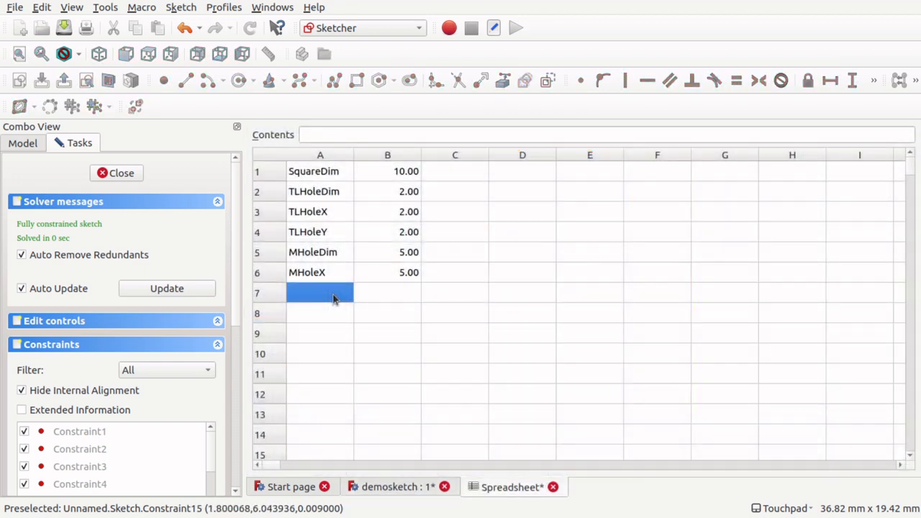
{"action": "type", "text": "MHoleY"}
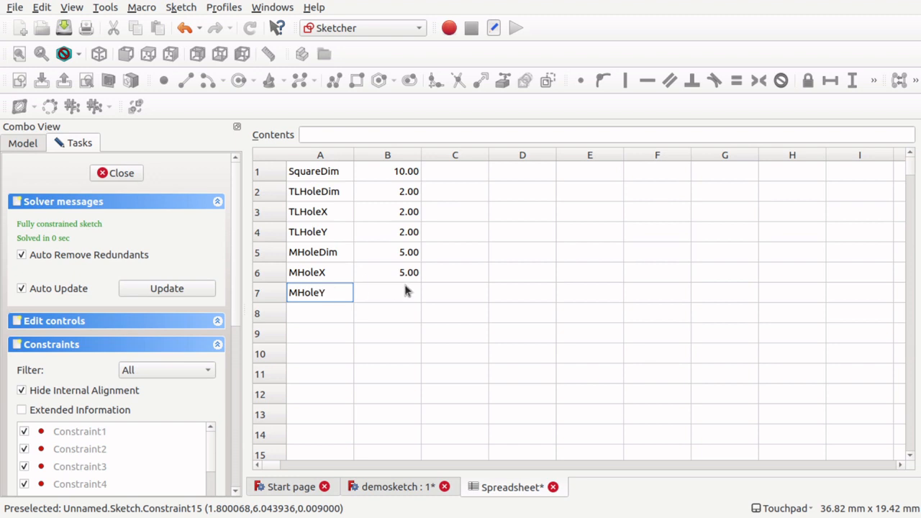
{"action": "left_click", "coordinate": [405, 288]}
{"action": "type", "text": "5"}
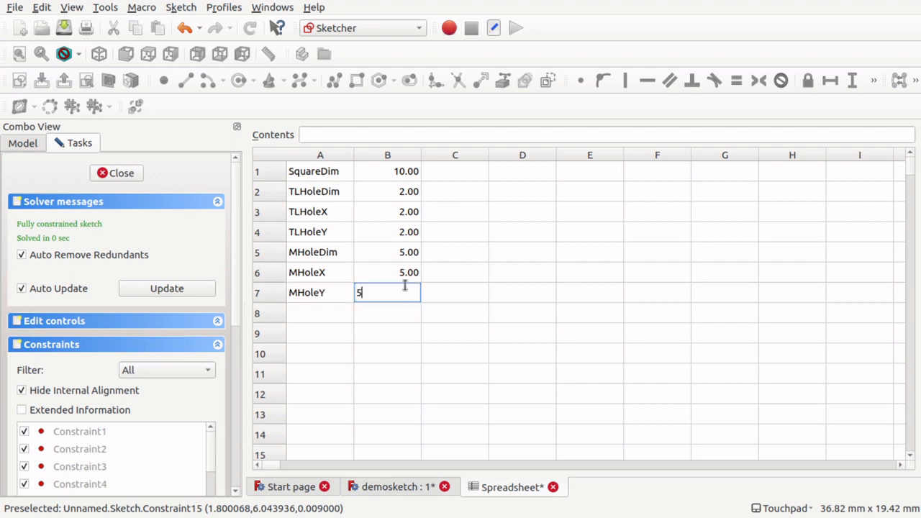
{"action": "left_click", "coordinate": [366, 353]}
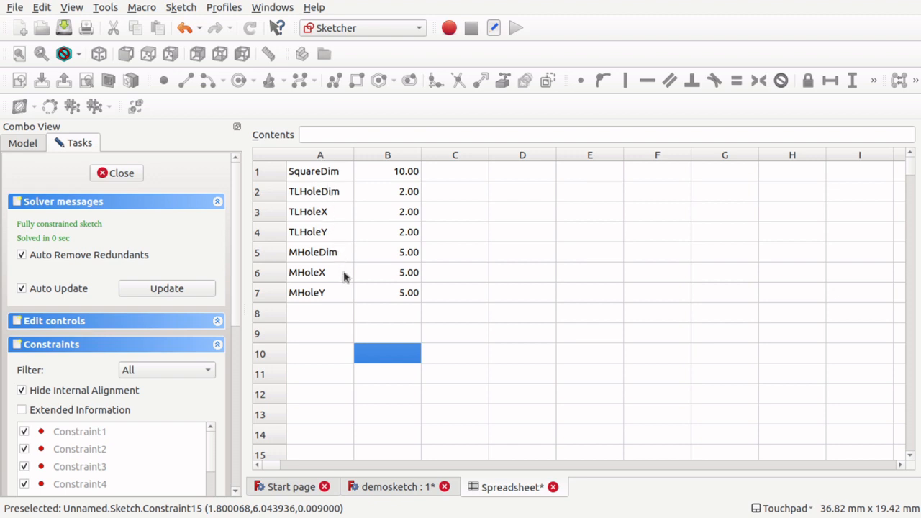
Save the document with the completed dimension table
{"action": "left_click", "coordinate": [392, 292]}
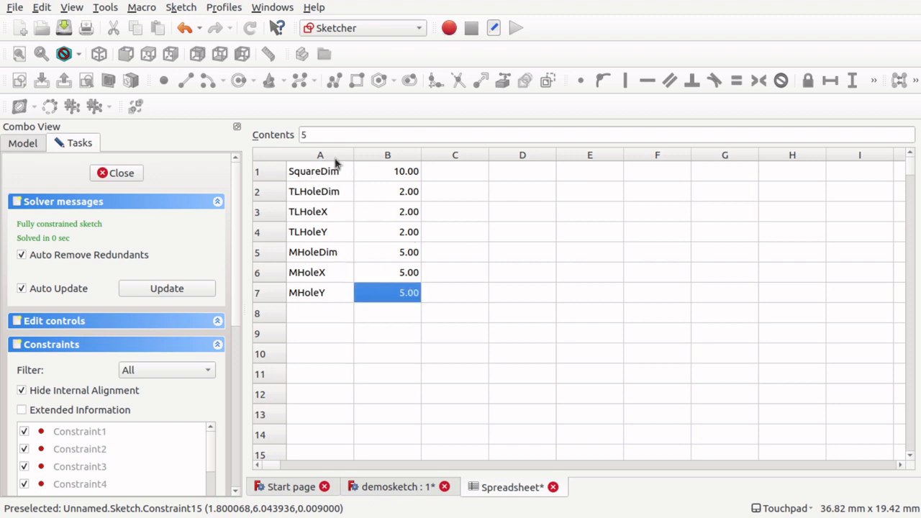
{"action": "left_click", "coordinate": [465, 209]}
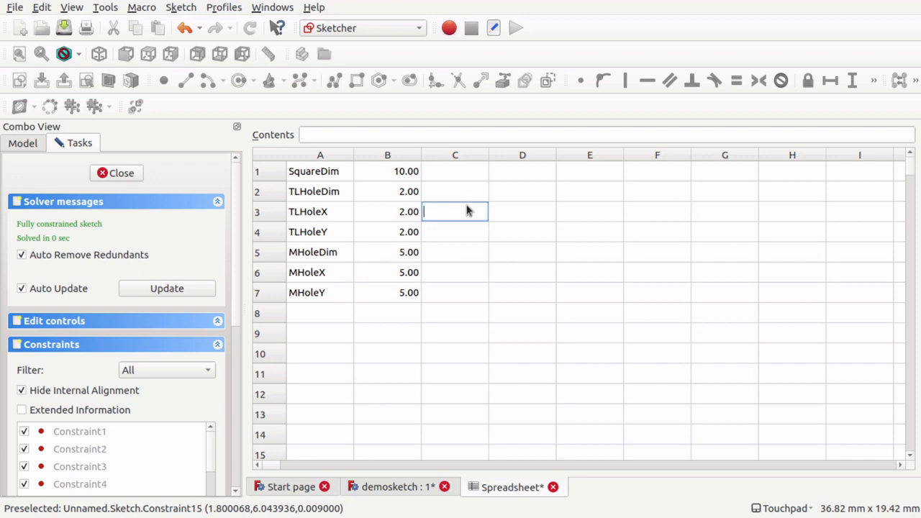
{"action": "key", "text": "ctrl+s"}
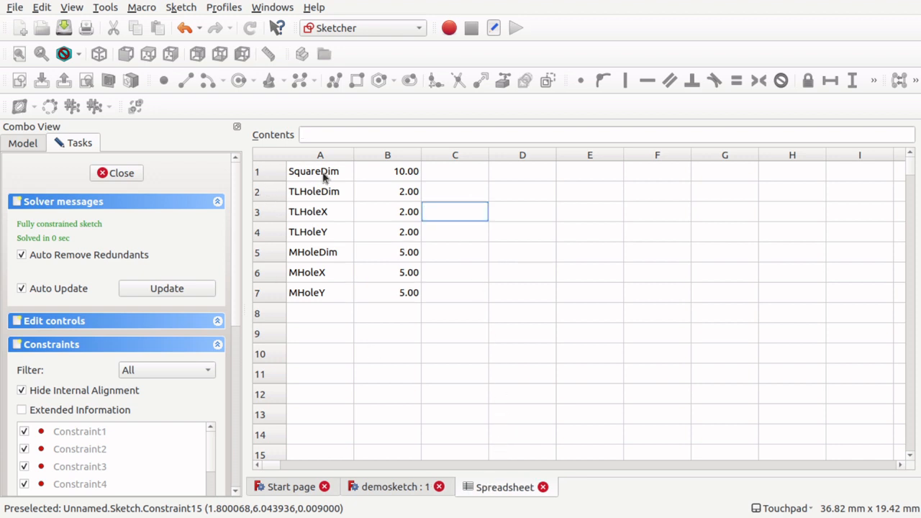
{"action": "left_click", "coordinate": [393, 181]}
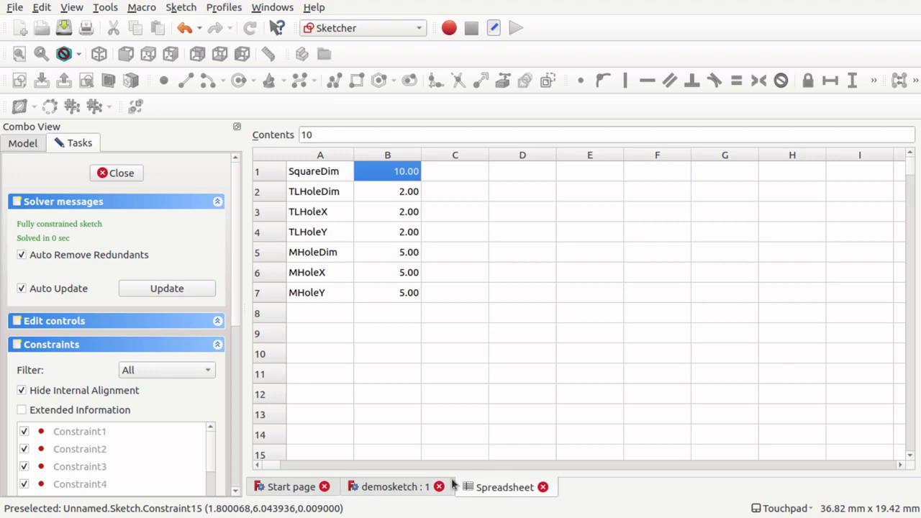
{"action": "left_click", "coordinate": [401, 488]}
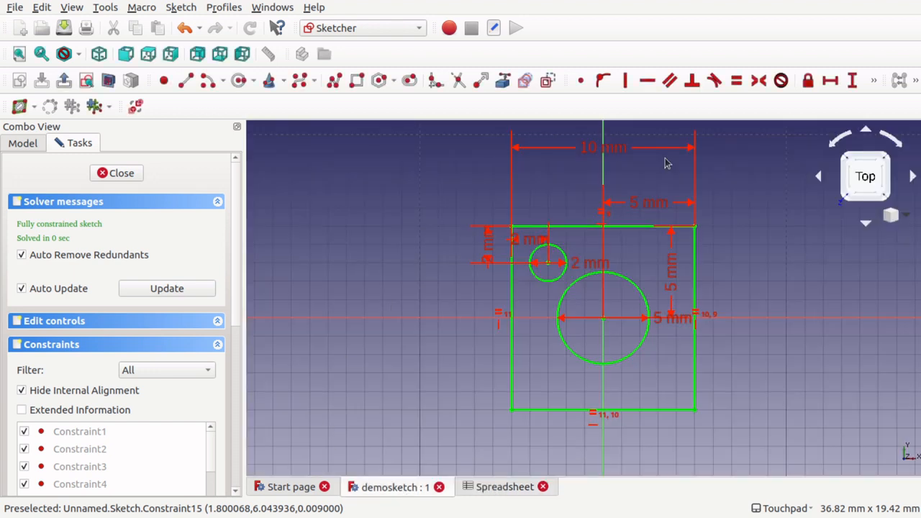
{"action": "left_click", "coordinate": [29, 144]}
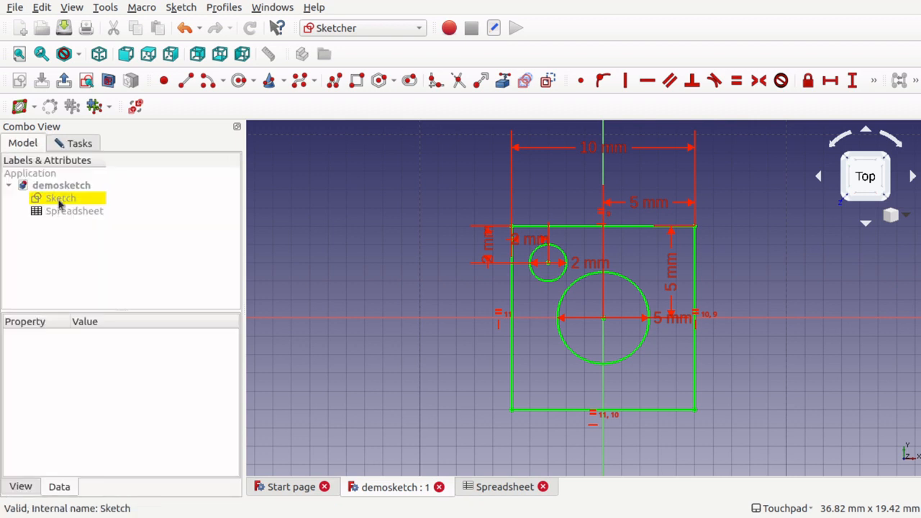
{"action": "left_click", "coordinate": [78, 143]}
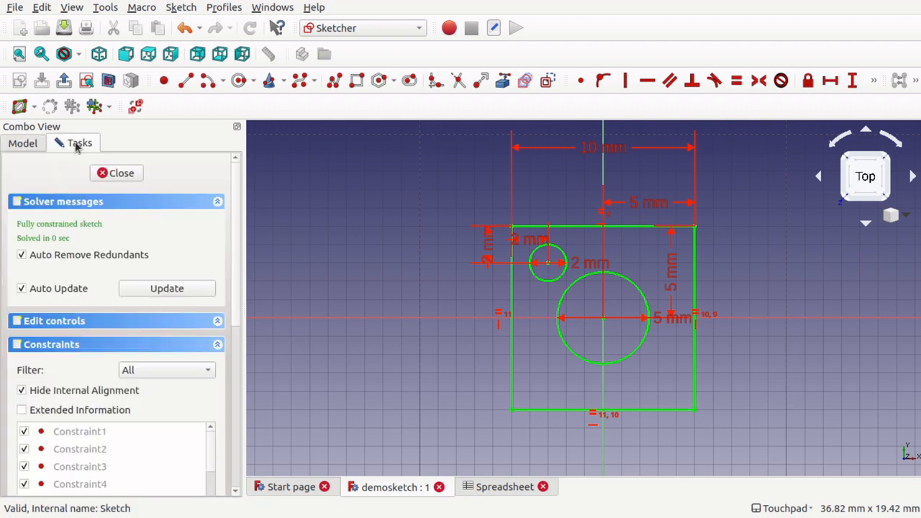
{"action": "double_click", "coordinate": [596, 151]}
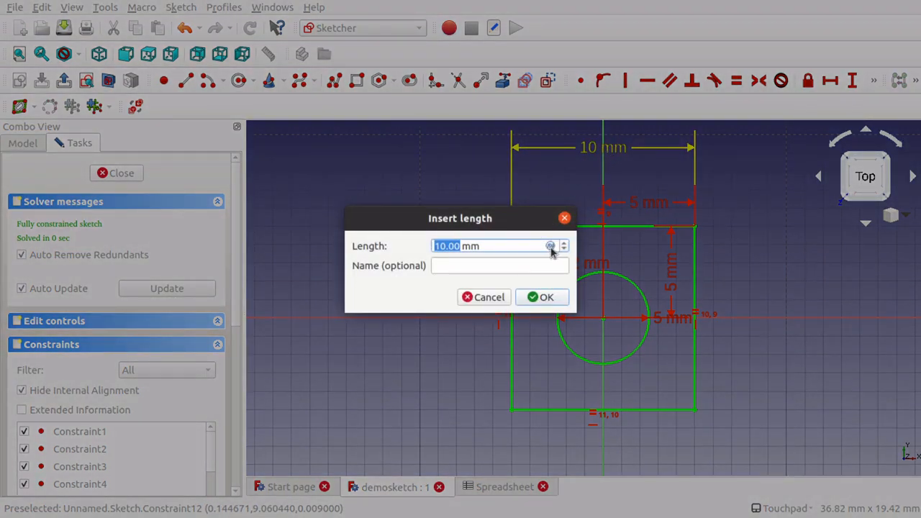
{"action": "left_click", "coordinate": [551, 247]}
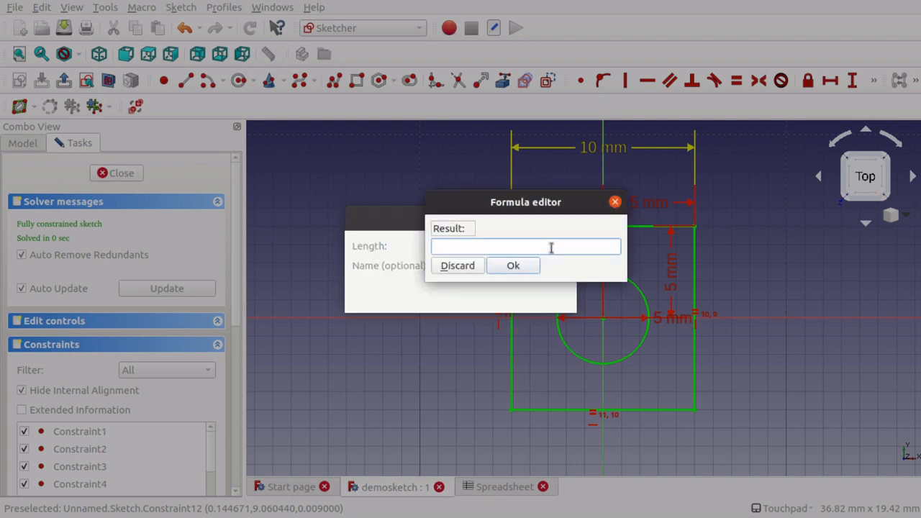
{"action": "type", "text": "spd"}
{"action": "key", "text": "BackSpace"}
{"action": "type", "text": "r"}
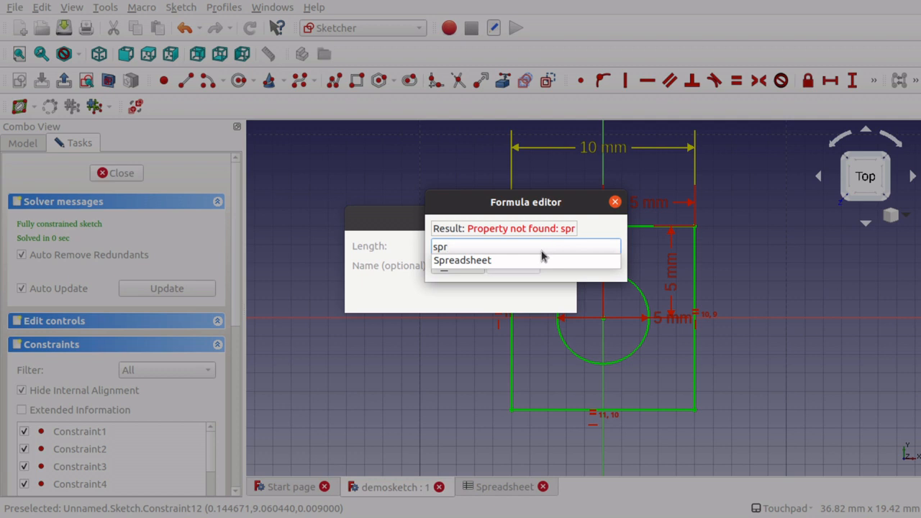
{"action": "left_click", "coordinate": [541, 257]}
{"action": "type", "text": "B"}
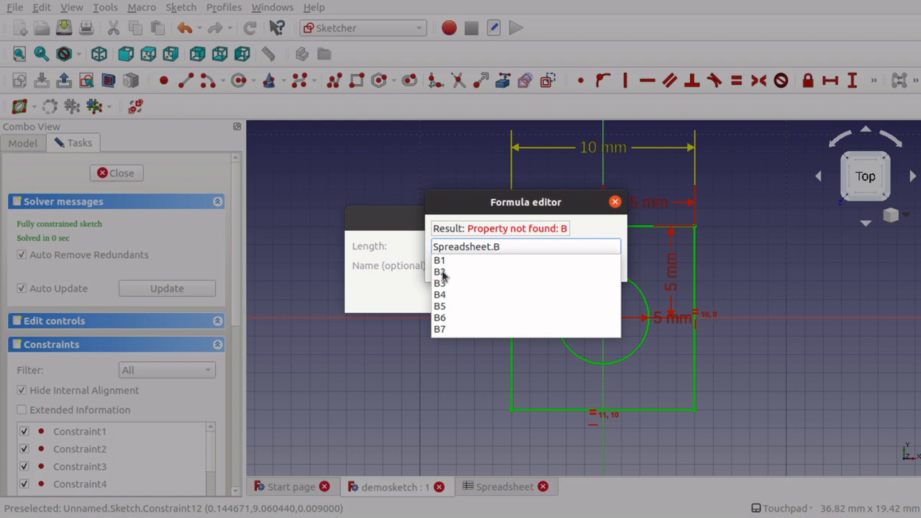
{"action": "left_click", "coordinate": [493, 490]}
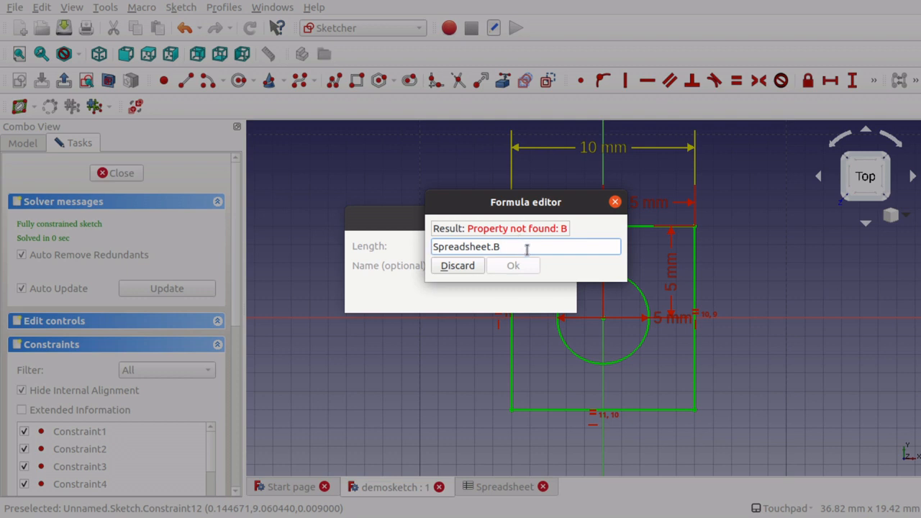
{"action": "left_click_drag", "start_coordinate": [527, 248], "coordinate": [430, 247]}
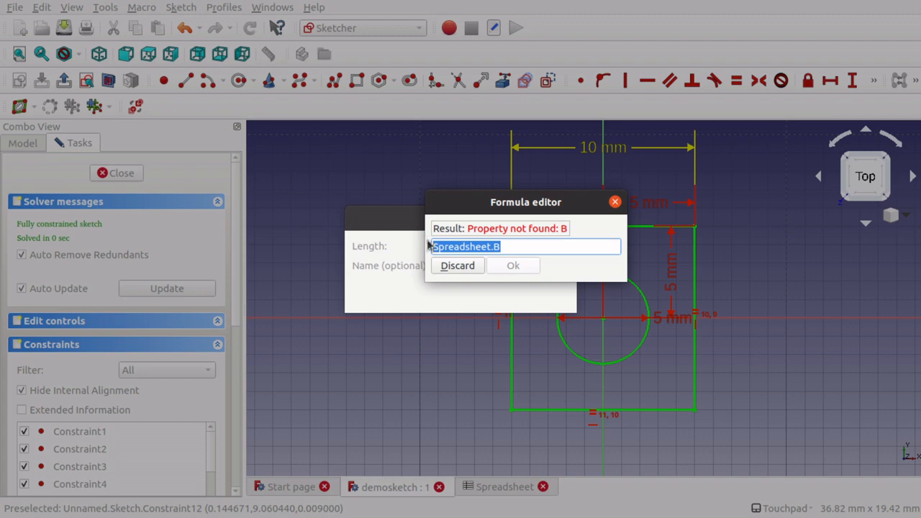
{"action": "left_click", "coordinate": [460, 266]}
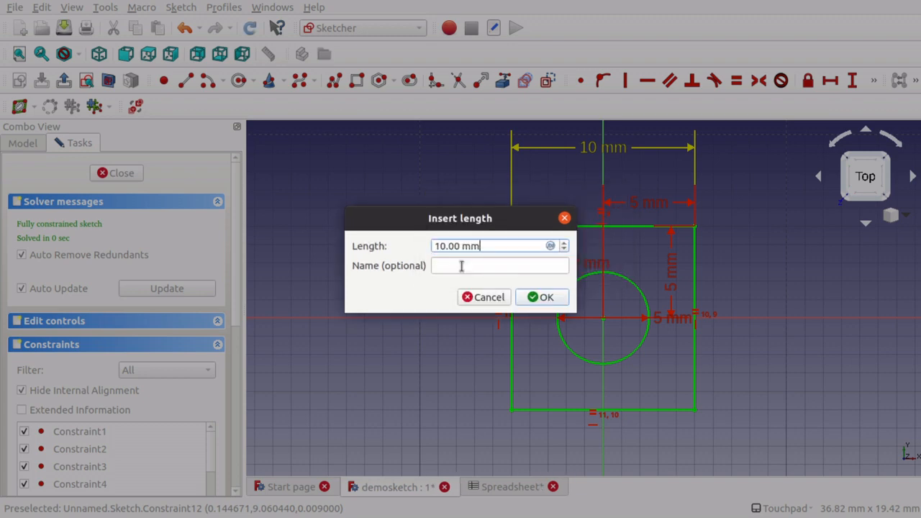
{"action": "left_click", "coordinate": [490, 297]}
Return to the spreadsheet, close the sketch editing session and switch to the Spreadsheet workbench
{"action": "left_click", "coordinate": [523, 488]}
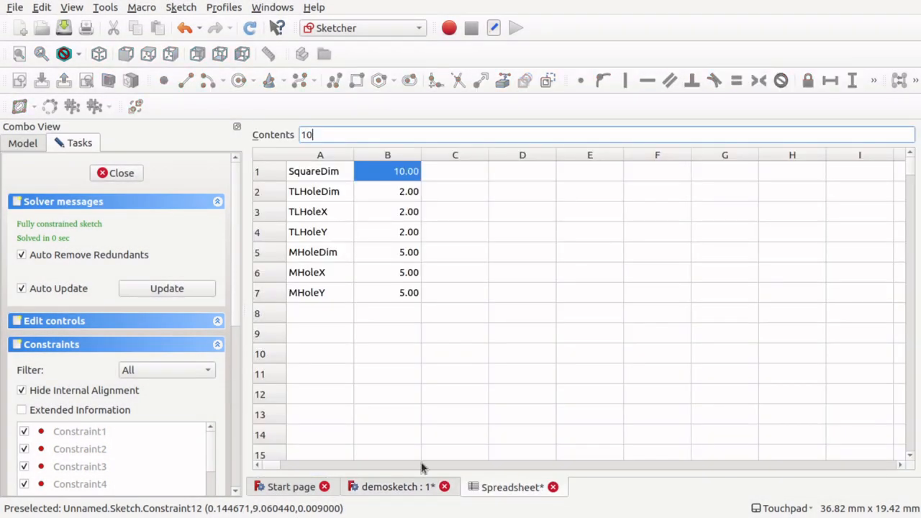
{"action": "left_click", "coordinate": [428, 212]}
{"action": "left_click", "coordinate": [392, 177]}
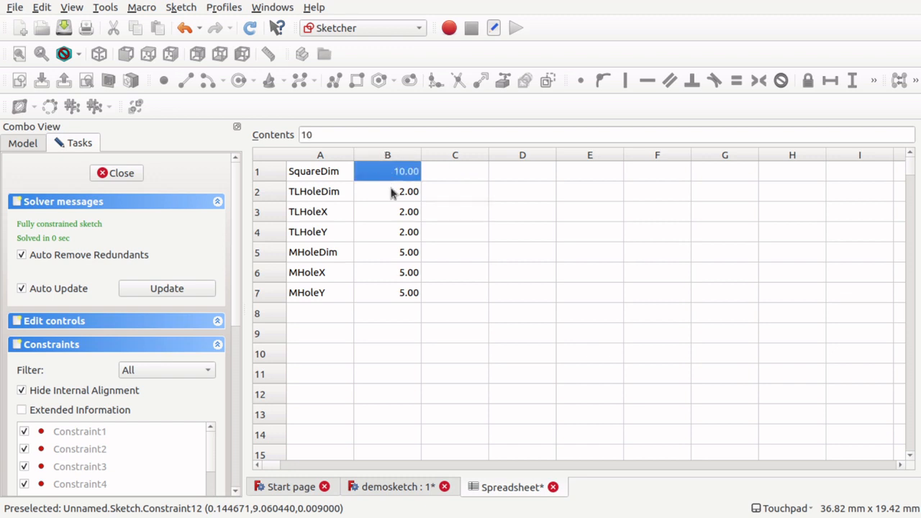
{"action": "left_click", "coordinate": [121, 174]}
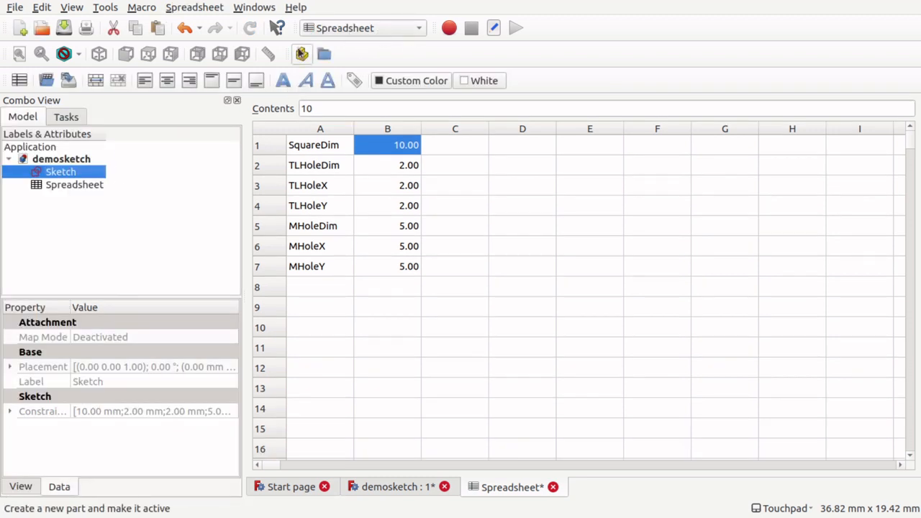
{"action": "left_click", "coordinate": [365, 31]}
{"action": "left_click", "coordinate": [397, 425]}
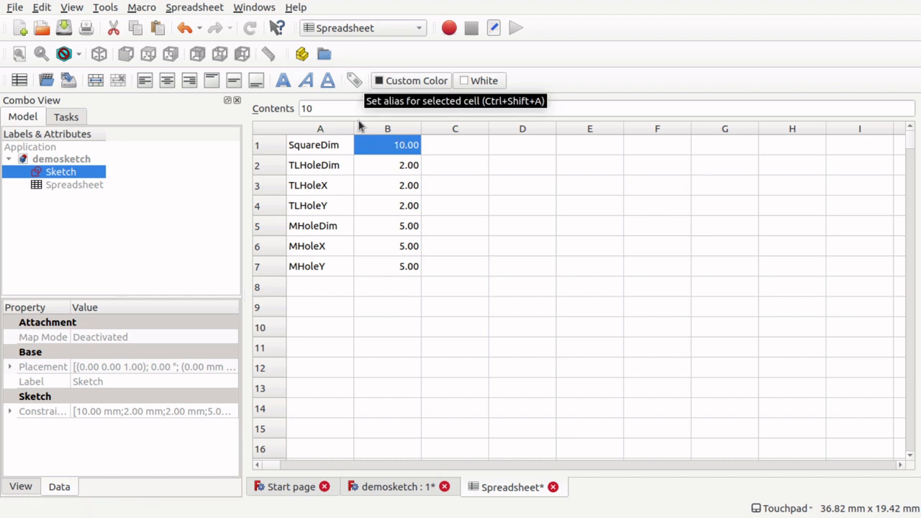
Copy the A1 label and assign it as the alias SquareDim to cell B1
{"action": "double_click", "coordinate": [330, 147]}
{"action": "key", "text": "ctrl+c"}
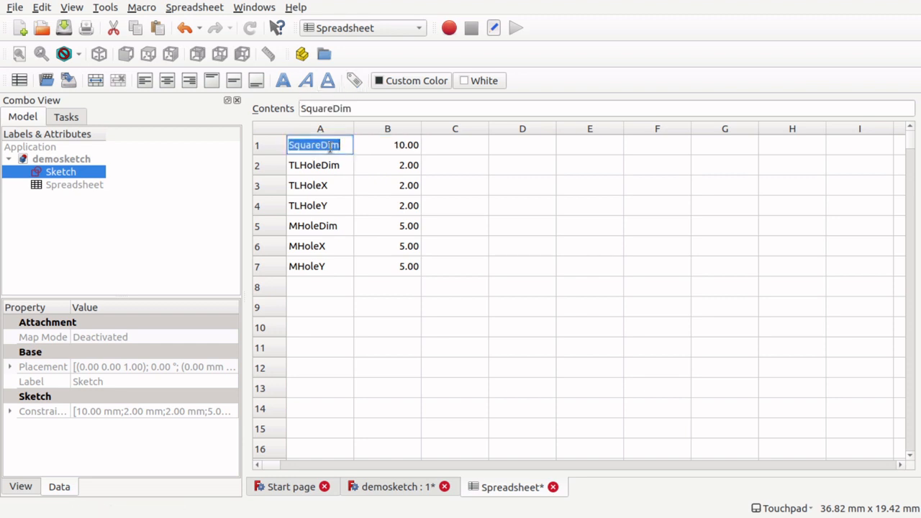
{"action": "left_click", "coordinate": [401, 148]}
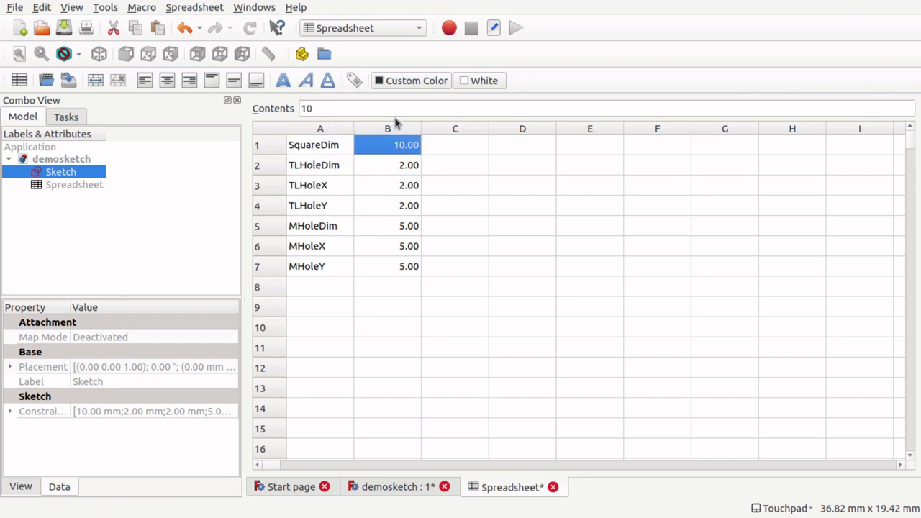
{"action": "left_click", "coordinate": [353, 82]}
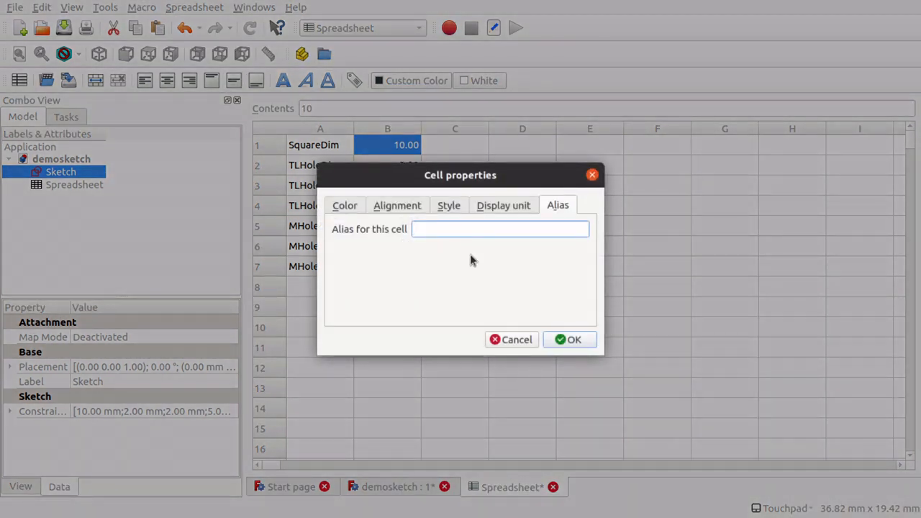
{"action": "key", "text": "ctrl+v"}
{"action": "left_click", "coordinate": [569, 339]}
{"action": "left_click", "coordinate": [401, 185]}
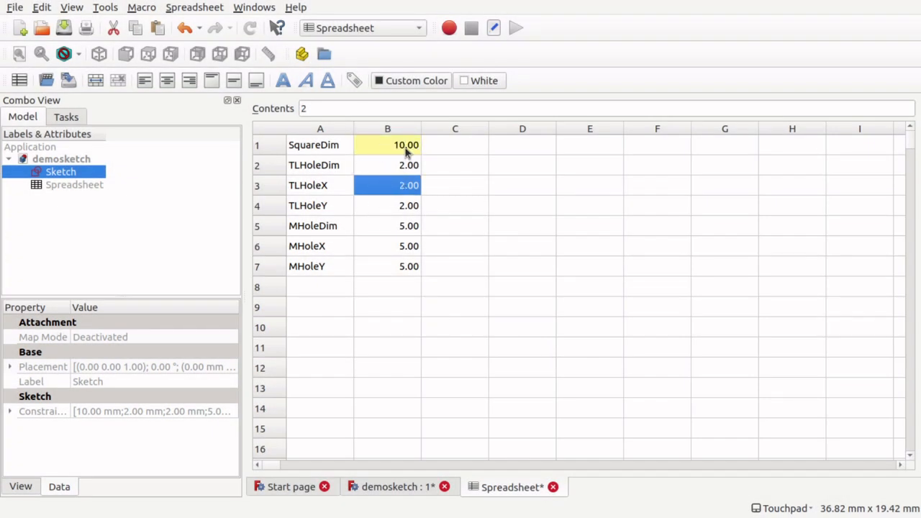
{"action": "left_click", "coordinate": [380, 146]}
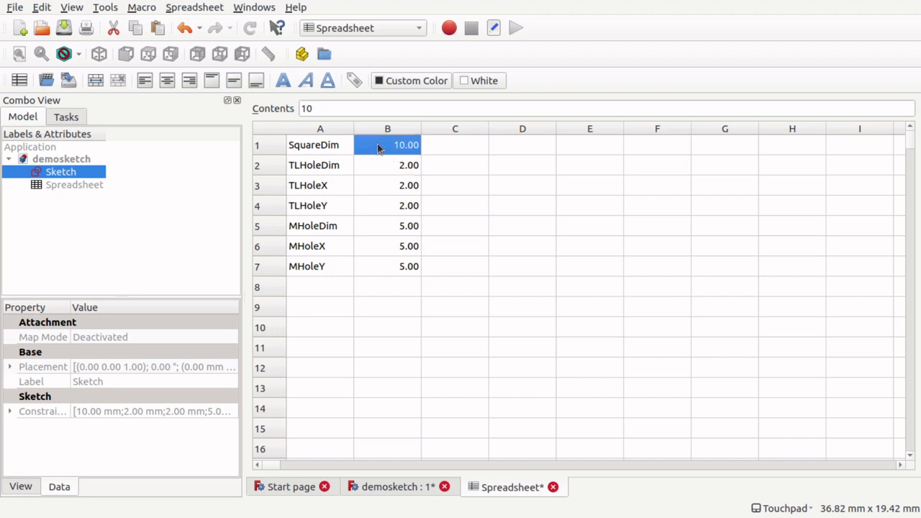
Assign the alias TLHoleDim to cell B2, reusing the label from A2
{"action": "left_click", "coordinate": [379, 175]}
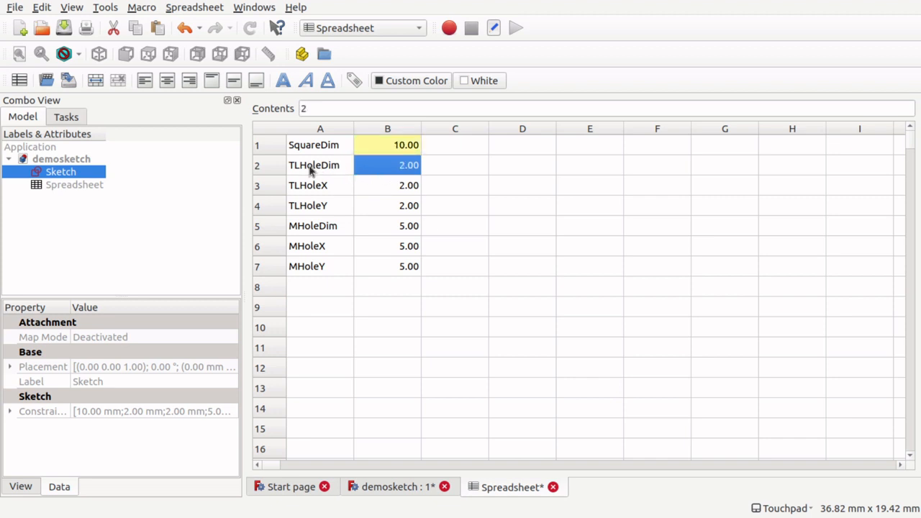
{"action": "left_click", "coordinate": [330, 168]}
{"action": "left_click", "coordinate": [388, 165]}
{"action": "left_click", "coordinate": [356, 81]}
{"action": "type", "text": "TLHoleDim"}
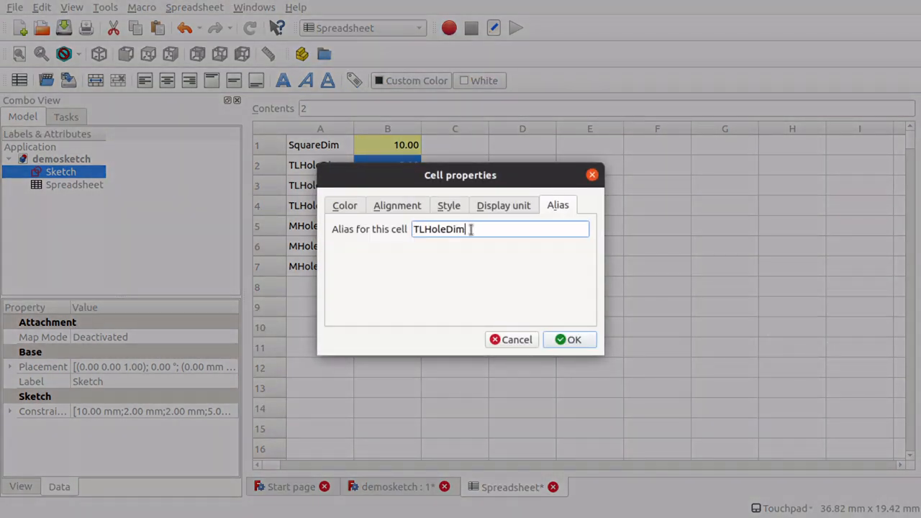
{"action": "left_click", "coordinate": [576, 339]}
Assign the alias TLHoleX to cell B3, reusing the label from A3
{"action": "left_click", "coordinate": [324, 187]}
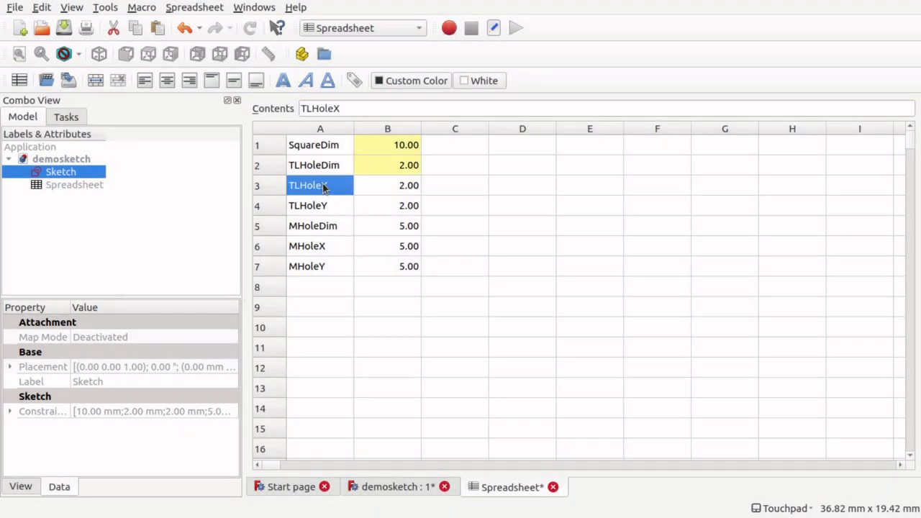
{"action": "left_click", "coordinate": [355, 82]}
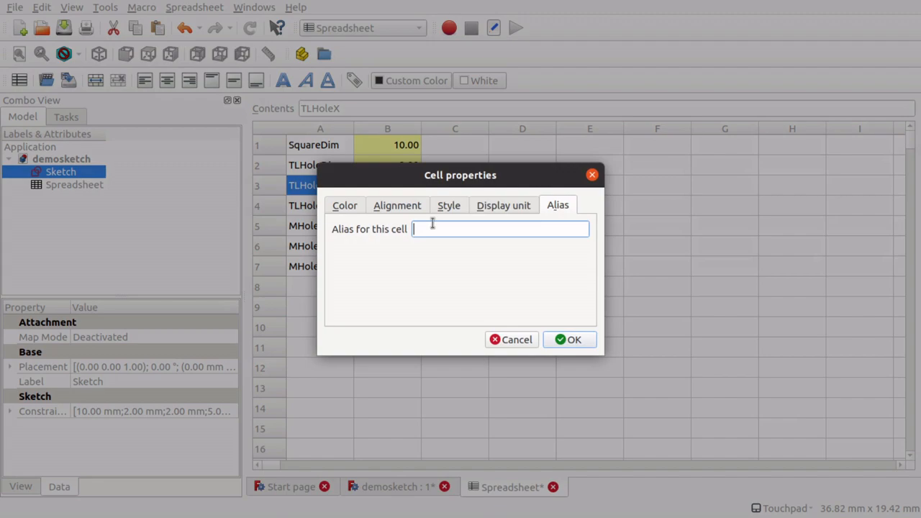
{"action": "left_click", "coordinate": [512, 337]}
{"action": "left_click", "coordinate": [404, 190]}
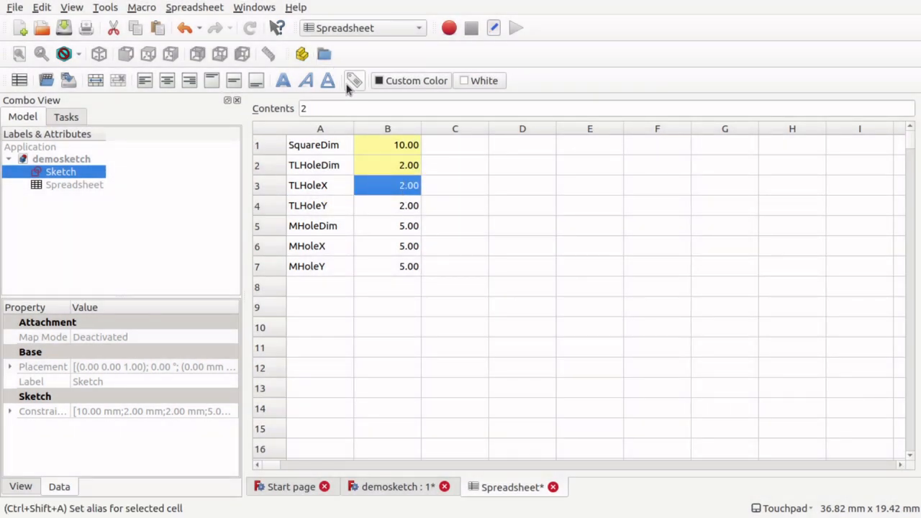
{"action": "left_click", "coordinate": [354, 81]}
{"action": "type", "text": "TLHoleX"}
{"action": "left_click", "coordinate": [562, 339]}
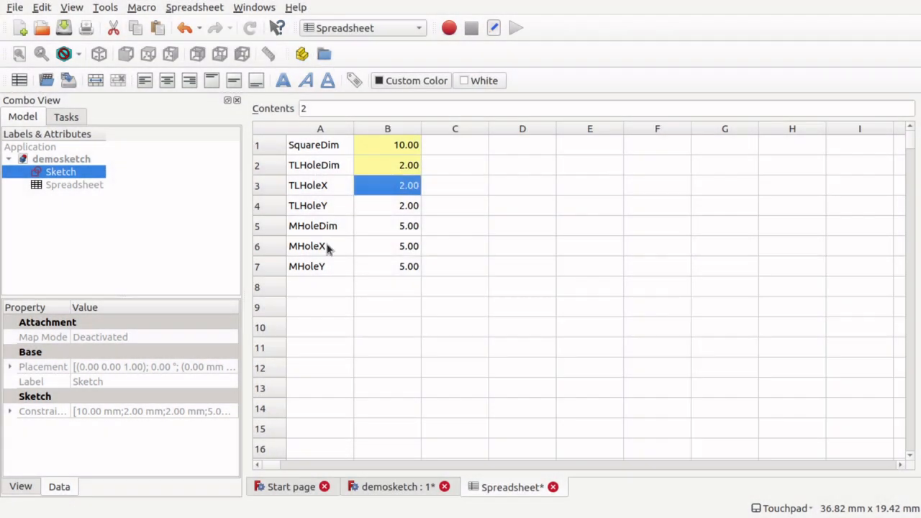
Assign the alias TLHoleY to cell B4, reusing the label from A4
{"action": "left_click", "coordinate": [325, 207]}
{"action": "left_click", "coordinate": [398, 208]}
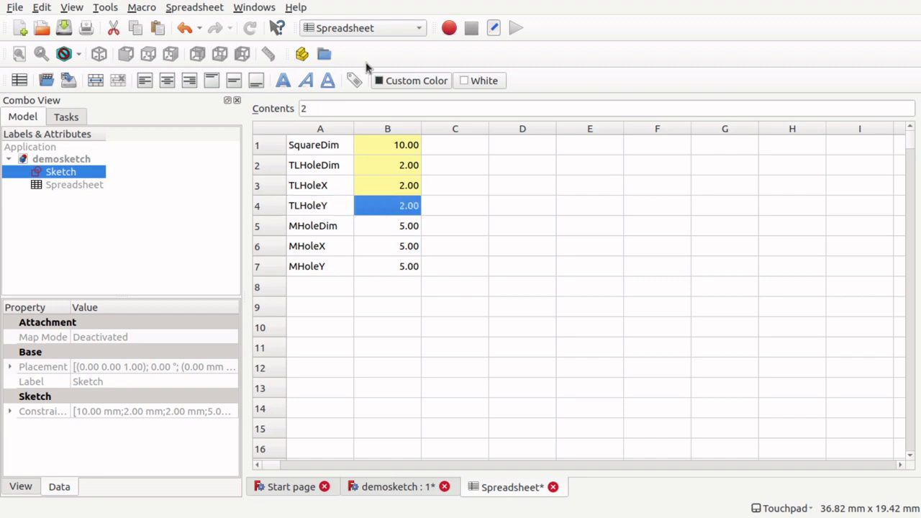
{"action": "left_click", "coordinate": [354, 81]}
{"action": "type", "text": "TLHoleY"}
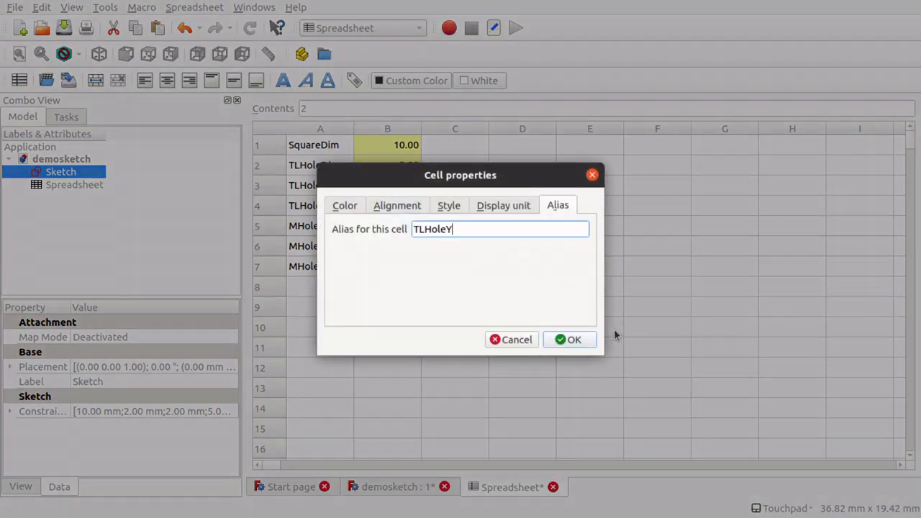
{"action": "left_click", "coordinate": [570, 340]}
Assign the alias MHoleDim to cell B5, reusing the label from A5
{"action": "left_click", "coordinate": [331, 227]}
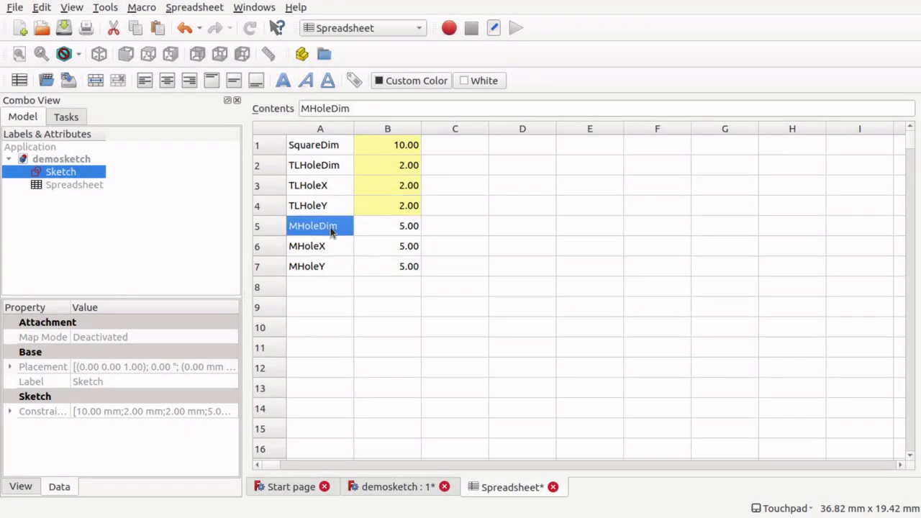
{"action": "left_click", "coordinate": [399, 231]}
{"action": "left_click", "coordinate": [355, 80]}
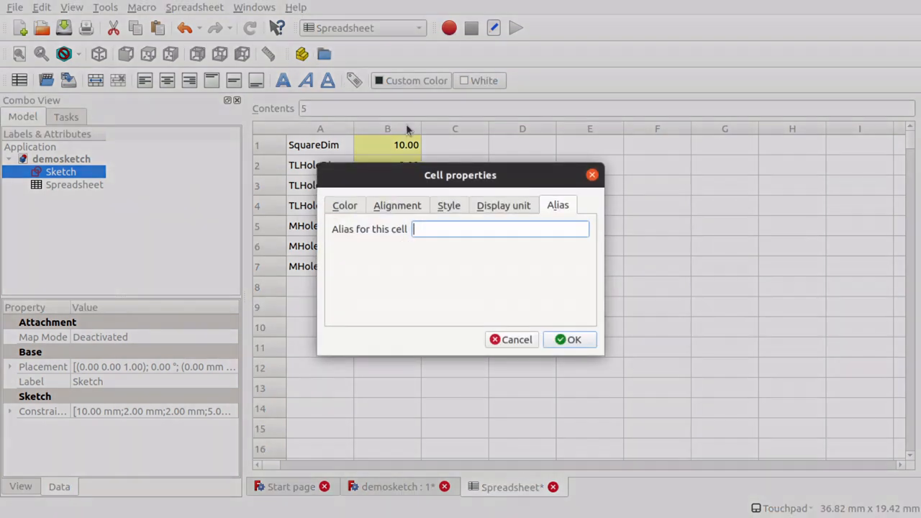
{"action": "type", "text": "MHoleDim"}
{"action": "left_click", "coordinate": [572, 340]}
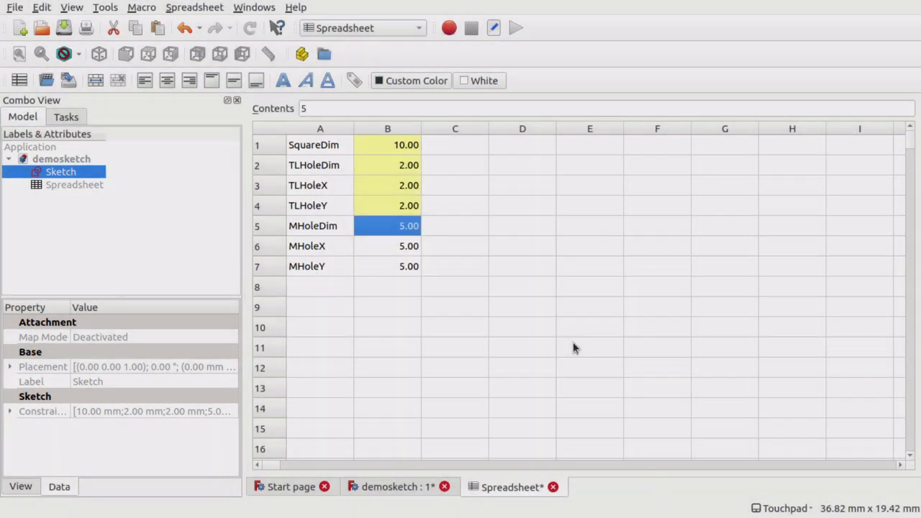
Assign the alias MHoleX to cell B6, reusing the label from A6
{"action": "left_click", "coordinate": [321, 252]}
{"action": "left_click", "coordinate": [396, 255]}
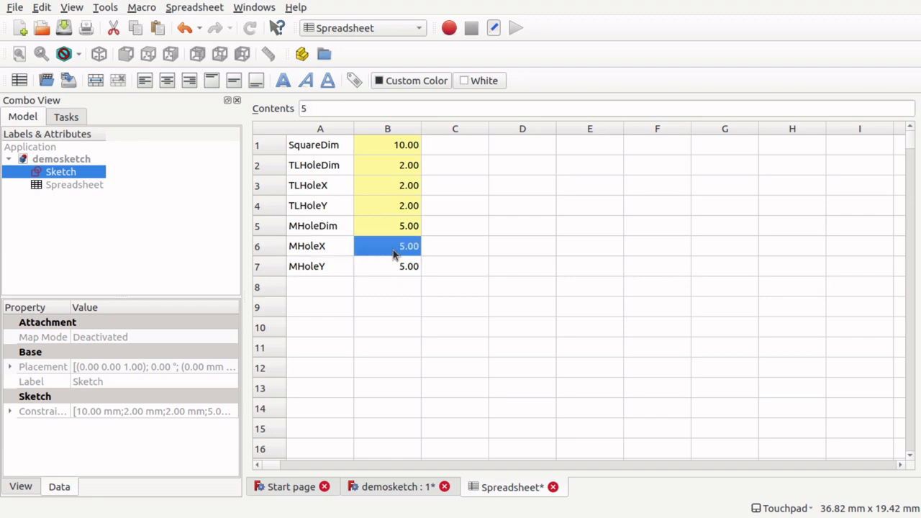
{"action": "left_click", "coordinate": [355, 80]}
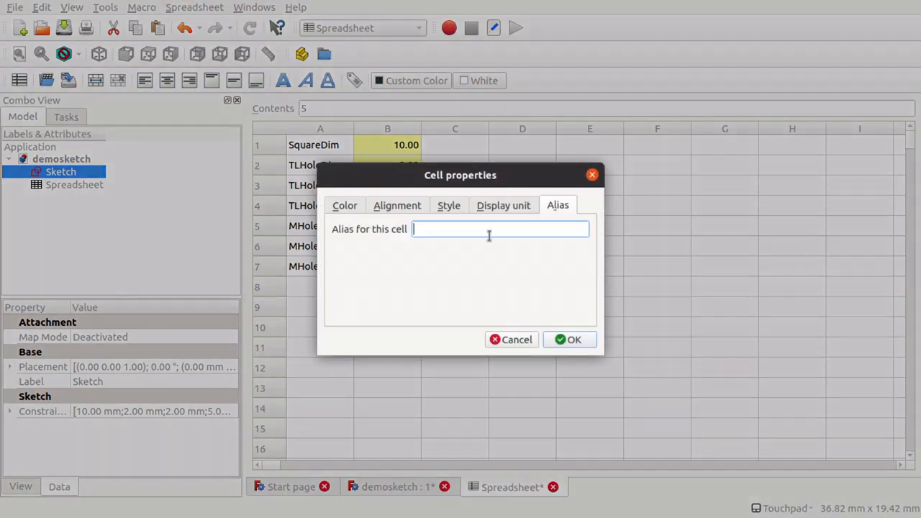
{"action": "type", "text": "MHoleX"}
{"action": "left_click", "coordinate": [578, 343]}
Assign the alias MHoleY to cell B7, reusing the label from A7, and save the document
{"action": "left_click", "coordinate": [324, 267]}
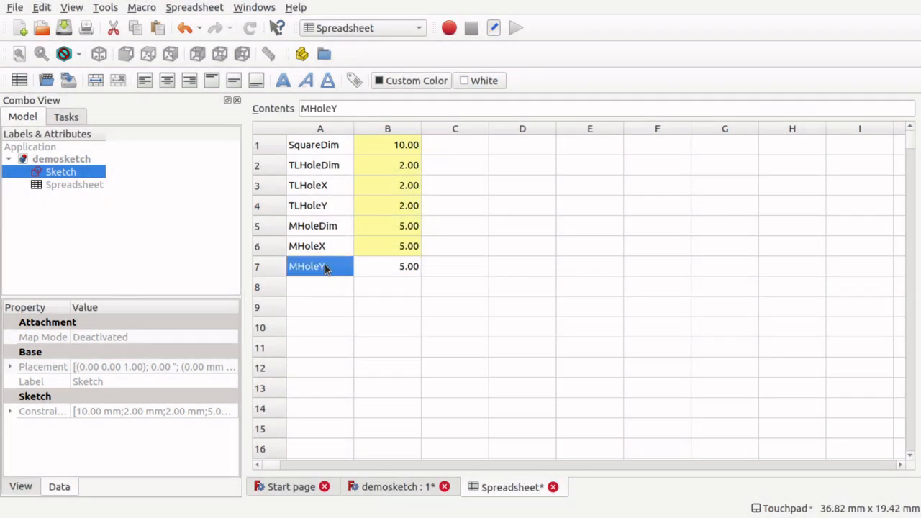
{"action": "left_click", "coordinate": [392, 268]}
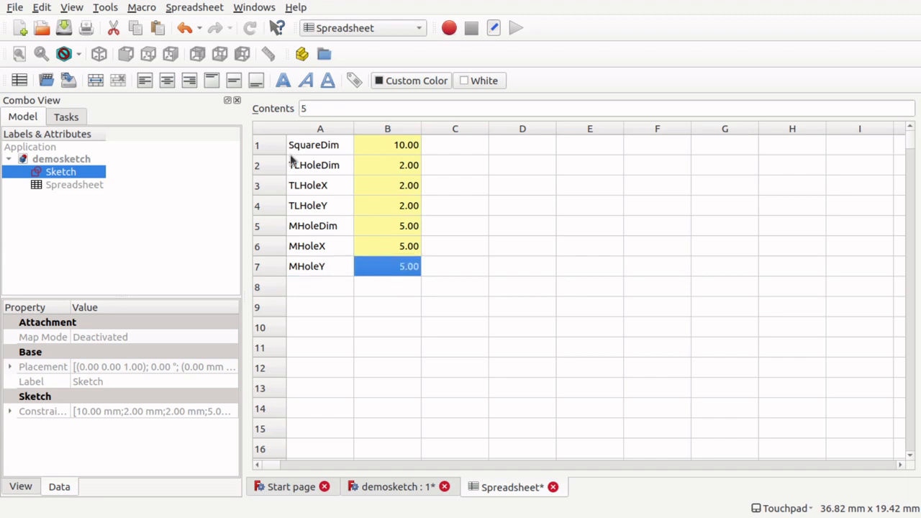
{"action": "left_click", "coordinate": [355, 80]}
{"action": "type", "text": "MHoleY"}
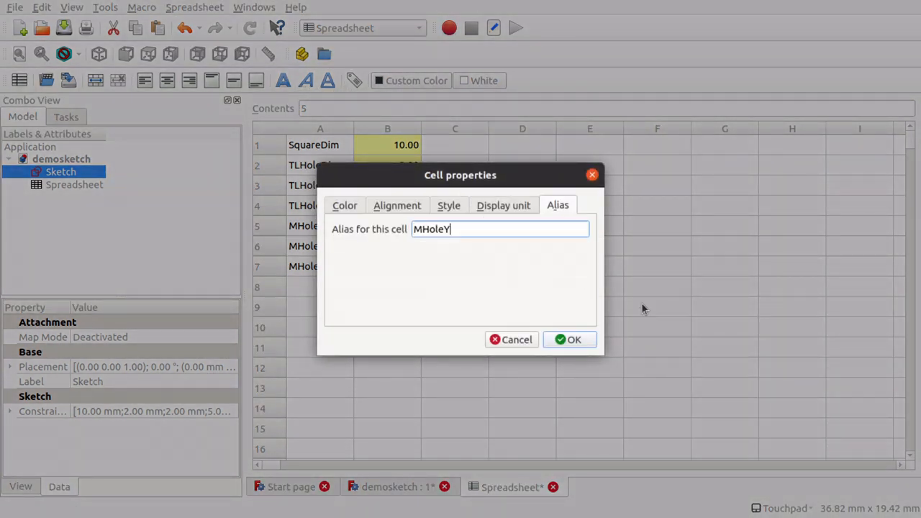
{"action": "left_click", "coordinate": [572, 340]}
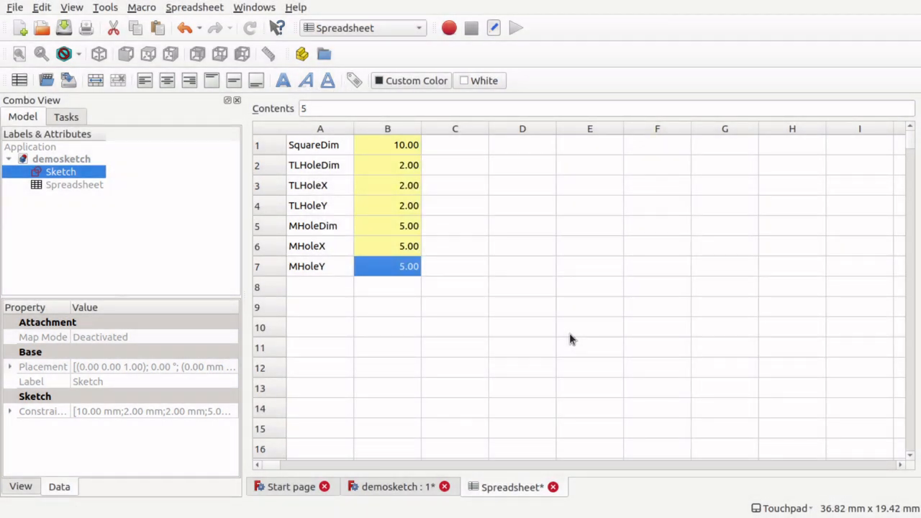
{"action": "key", "text": "ctrl+s"}
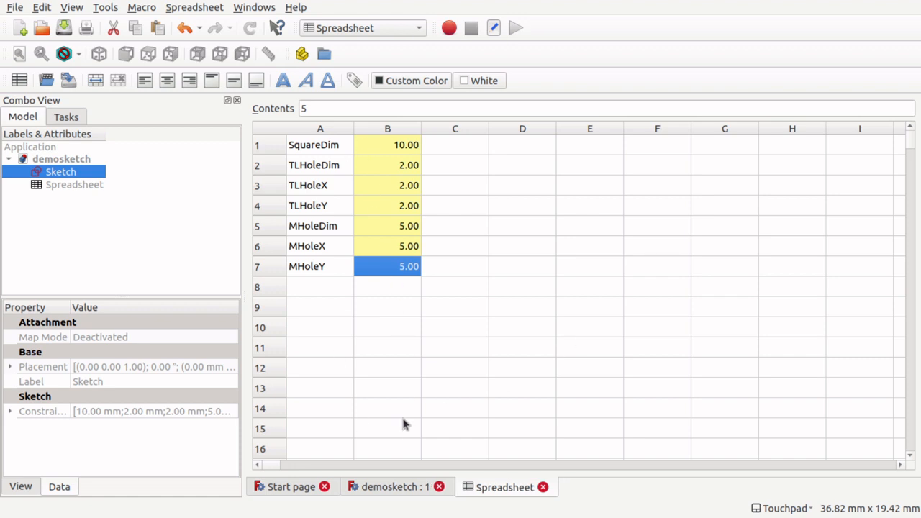
Open the square-and-circles sketch for editing so its dimension constraints can be reached
{"action": "left_click", "coordinate": [395, 488]}
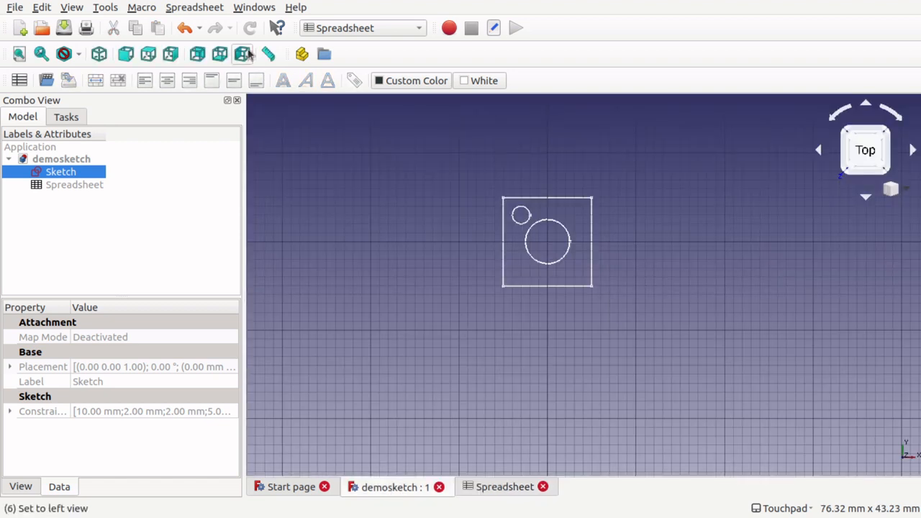
{"action": "double_click", "coordinate": [72, 172]}
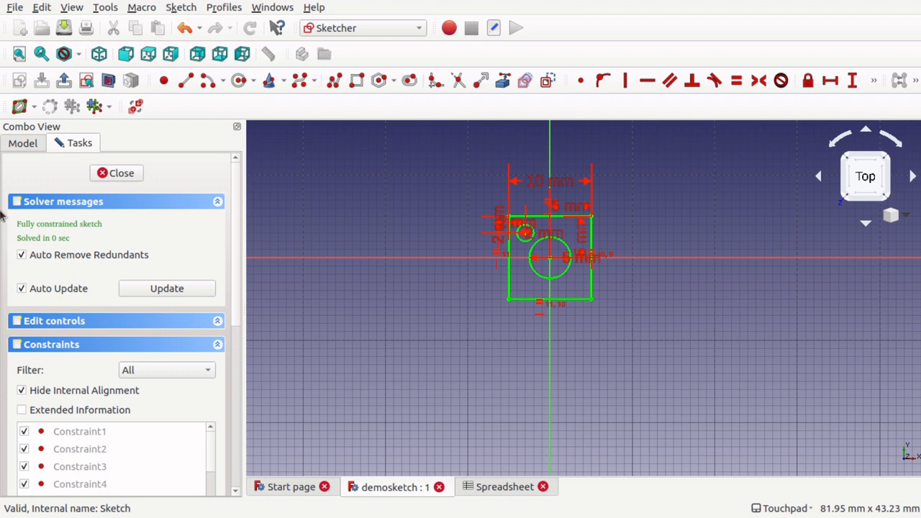
{"action": "left_click", "coordinate": [24, 143]}
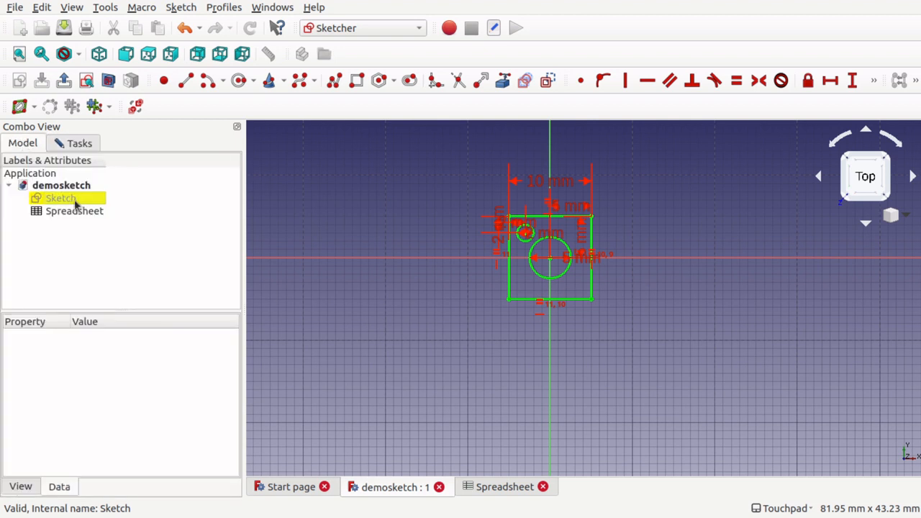
{"action": "left_click", "coordinate": [82, 143]}
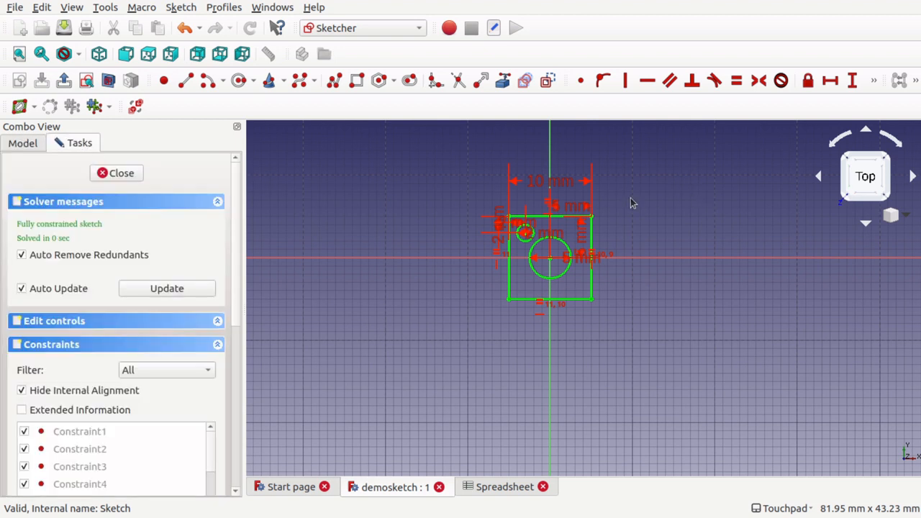
{"action": "scroll", "coordinate": [631, 203], "scroll_direction": "down", "scroll_amount": 1}
{"action": "scroll", "coordinate": [631, 203], "scroll_direction": "up", "scroll_amount": 5}
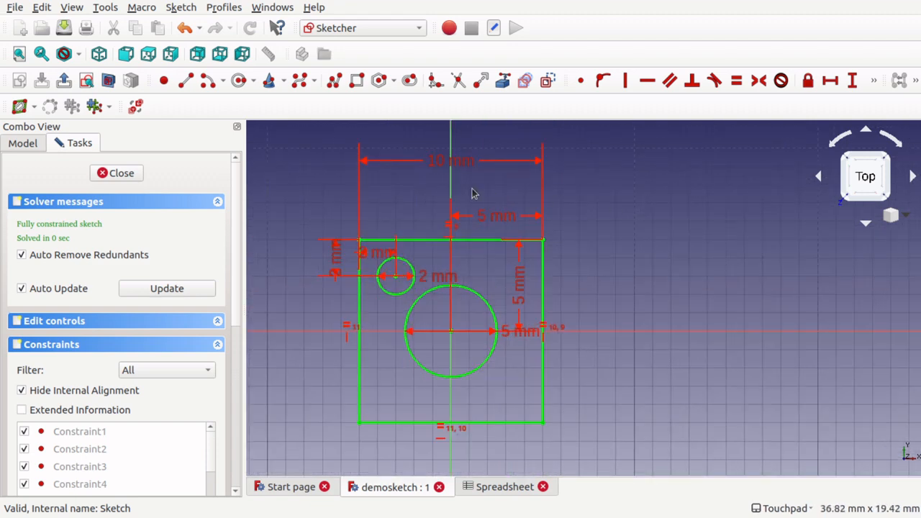
{"action": "scroll", "coordinate": [466, 196], "scroll_direction": "down", "scroll_amount": 1}
{"action": "scroll", "coordinate": [466, 196], "scroll_direction": "up", "scroll_amount": 3}
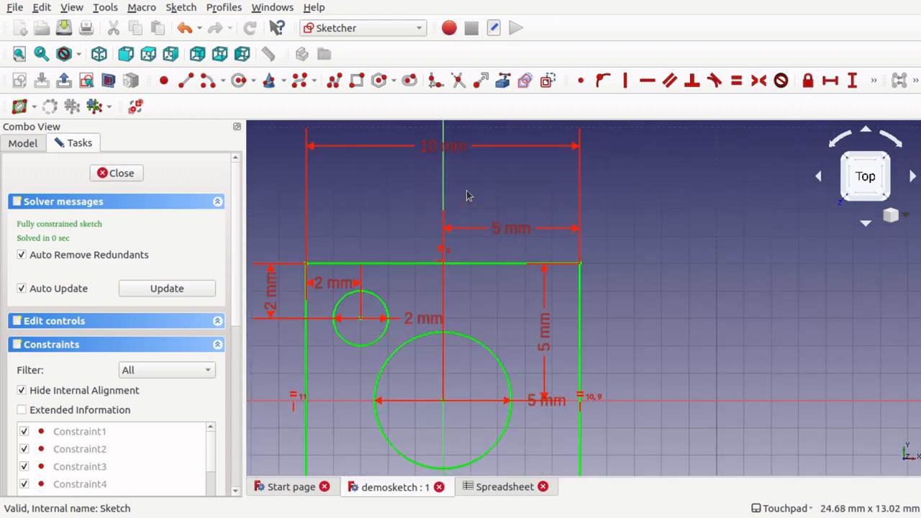
Bind the square's width constraint to the expression Spreadsheet.SquareDim and confirm the length
{"action": "double_click", "coordinate": [434, 149]}
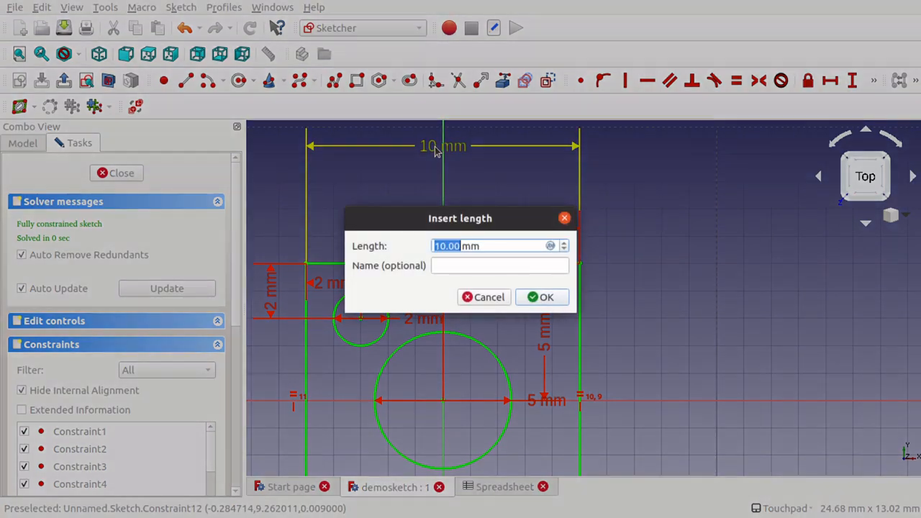
{"action": "left_click", "coordinate": [550, 246]}
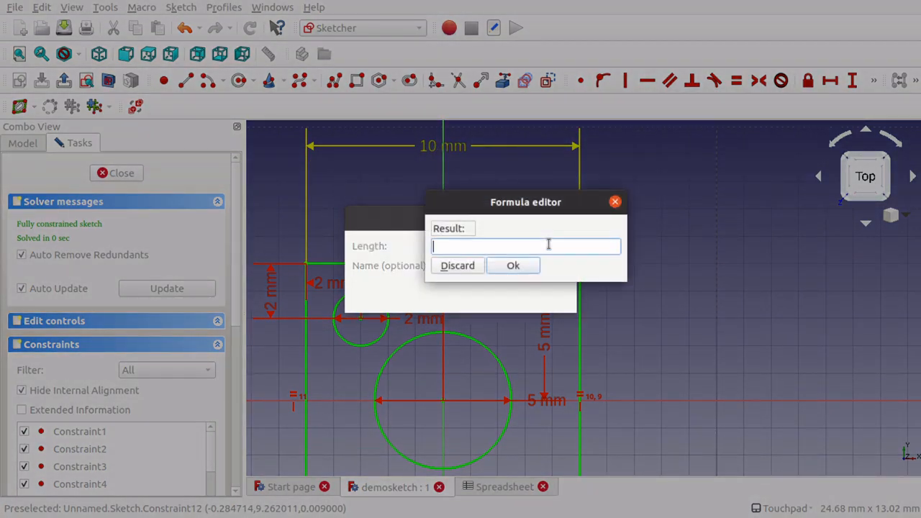
{"action": "type", "text": "sp"}
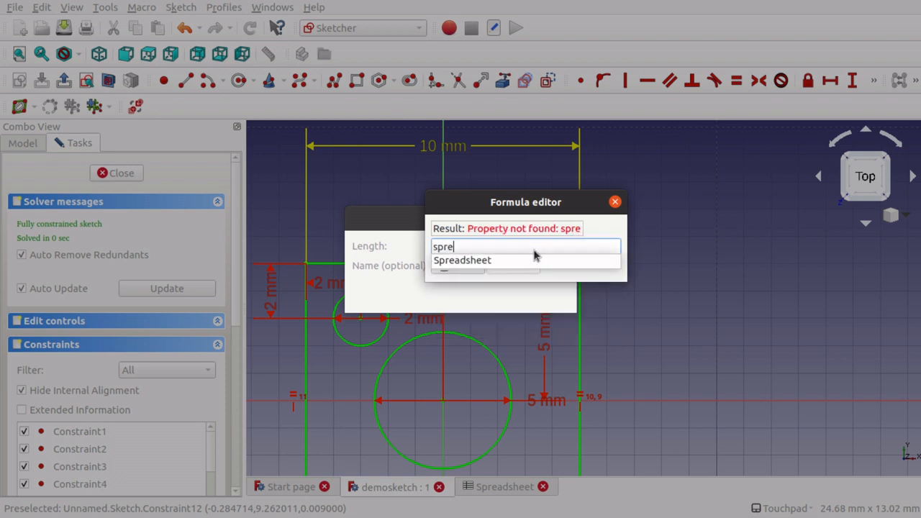
{"action": "type", "text": "re"}
{"action": "left_click", "coordinate": [542, 263]}
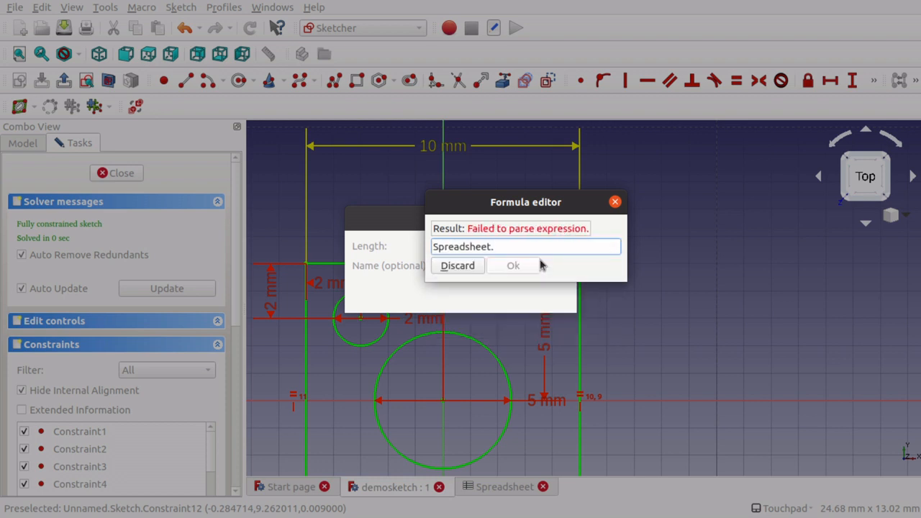
{"action": "type", "text": "sq"}
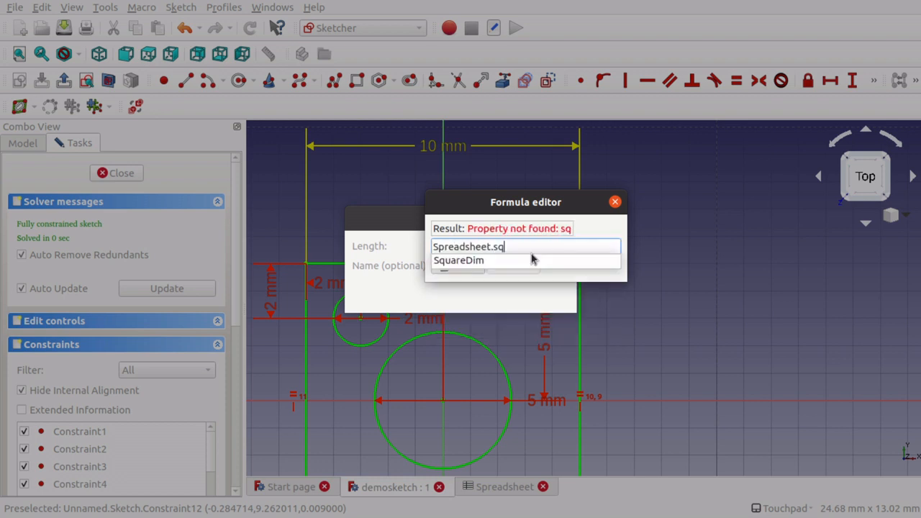
{"action": "left_click", "coordinate": [473, 261]}
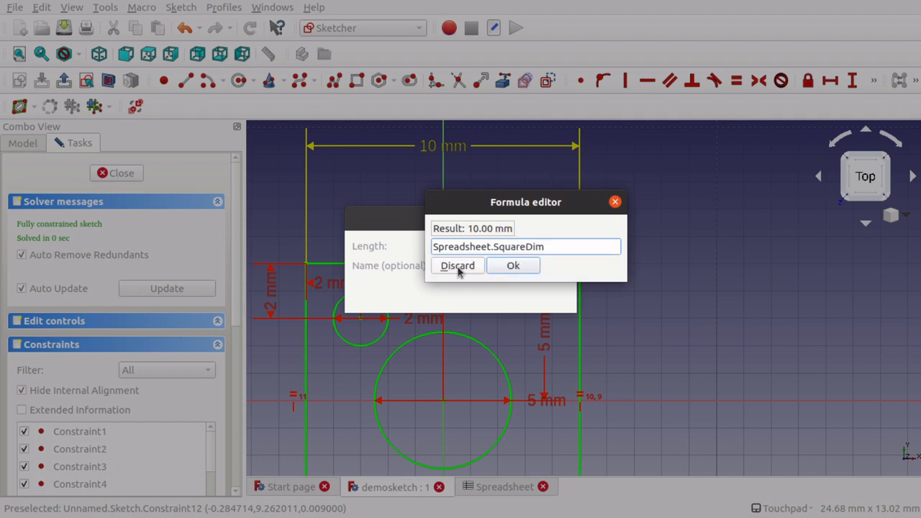
{"action": "left_click", "coordinate": [513, 266]}
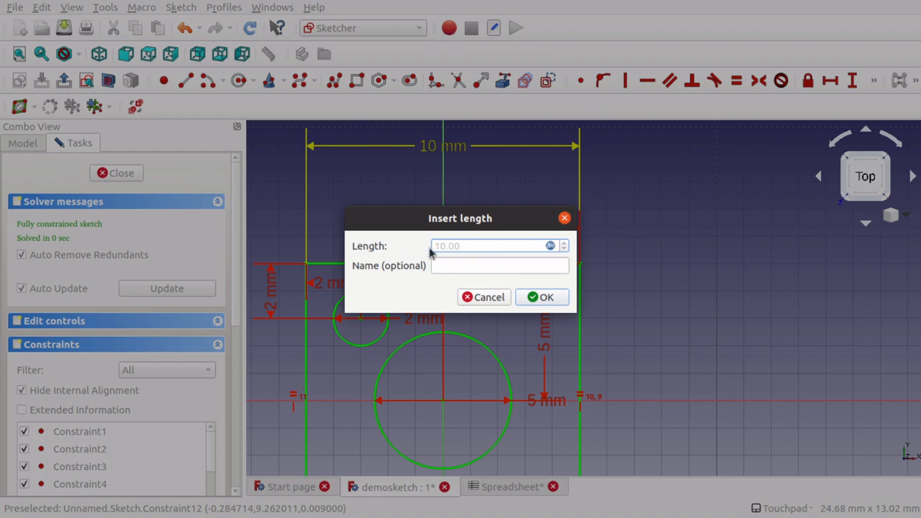
{"action": "left_click", "coordinate": [541, 296]}
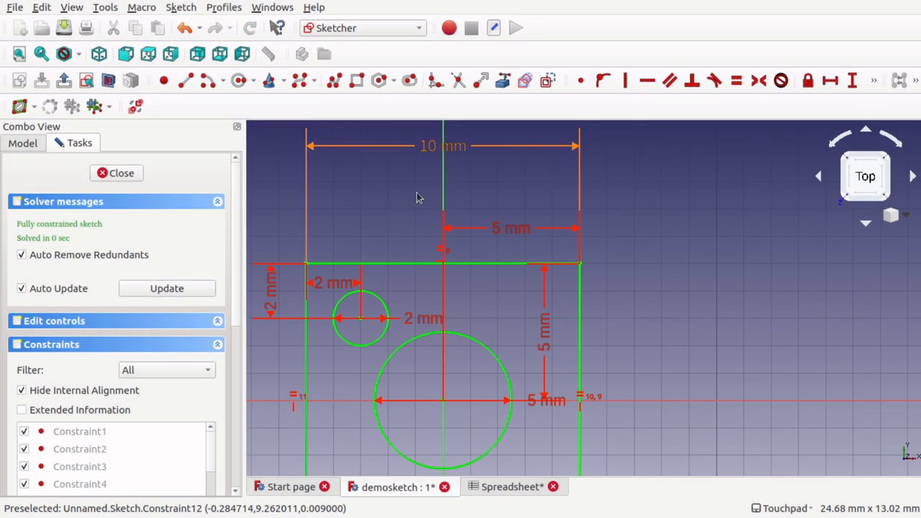
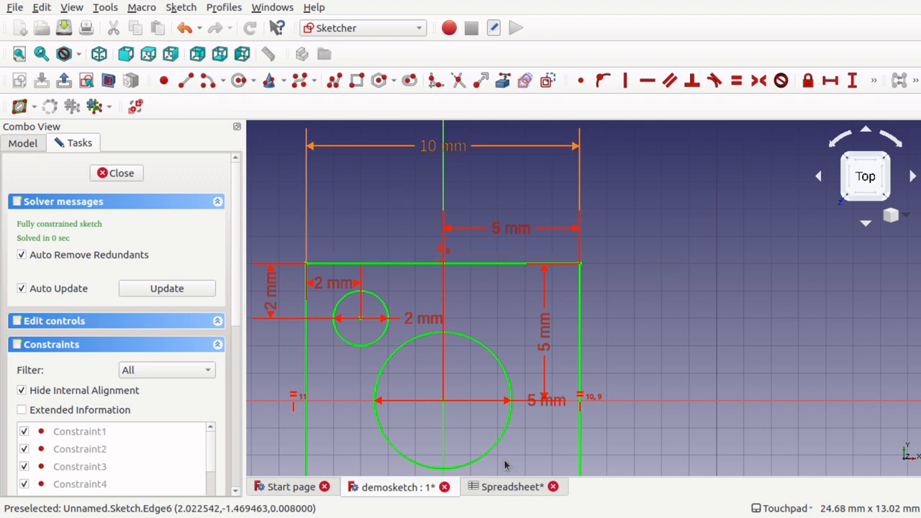
Set the SquareDim value in spreadsheet cell B1 to 20 and save the document
{"action": "left_click", "coordinate": [510, 490]}
{"action": "left_click", "coordinate": [430, 390]}
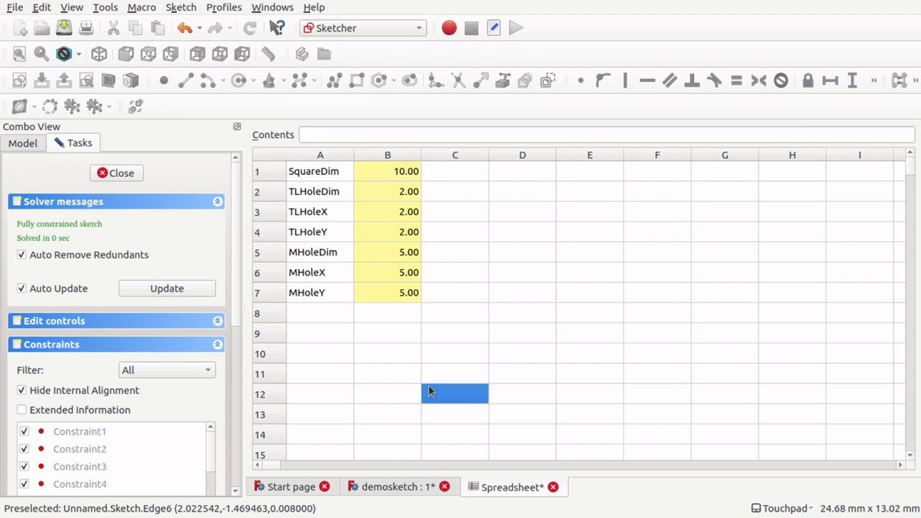
{"action": "left_click", "coordinate": [393, 173]}
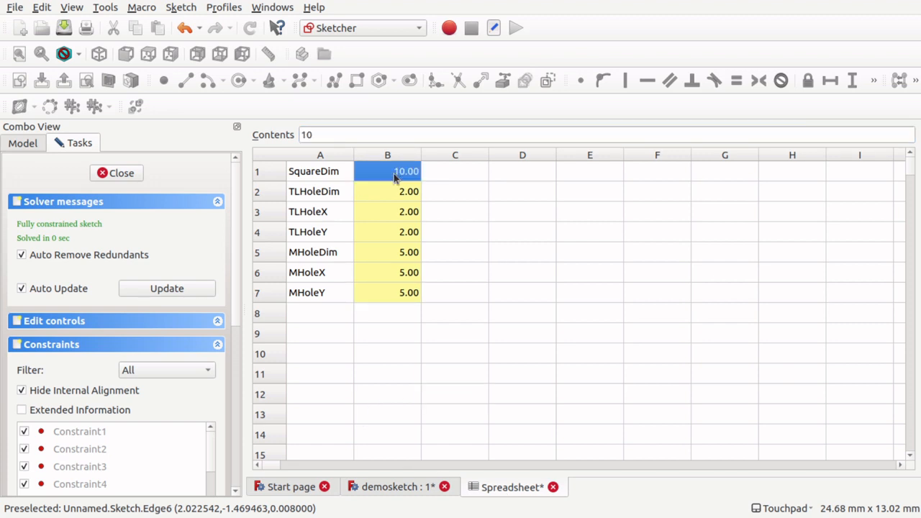
{"action": "left_click", "coordinate": [393, 172]}
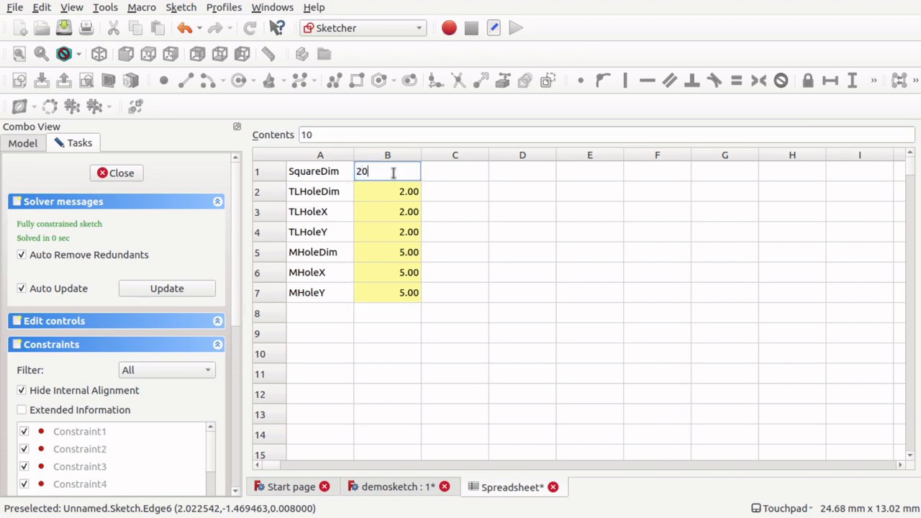
{"action": "type", "text": "20"}
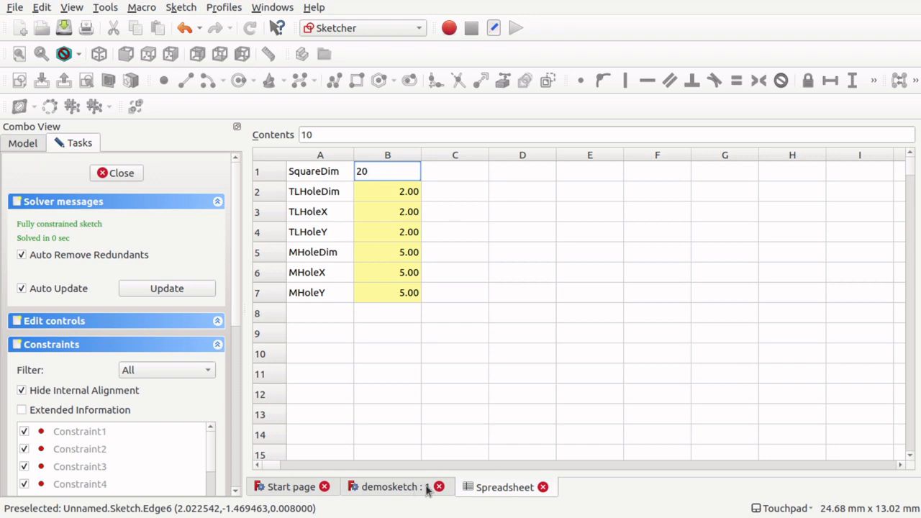
Return to the sketch and leave sketch editing to check how the square responds to the spreadsheet value
{"action": "left_click", "coordinate": [391, 488]}
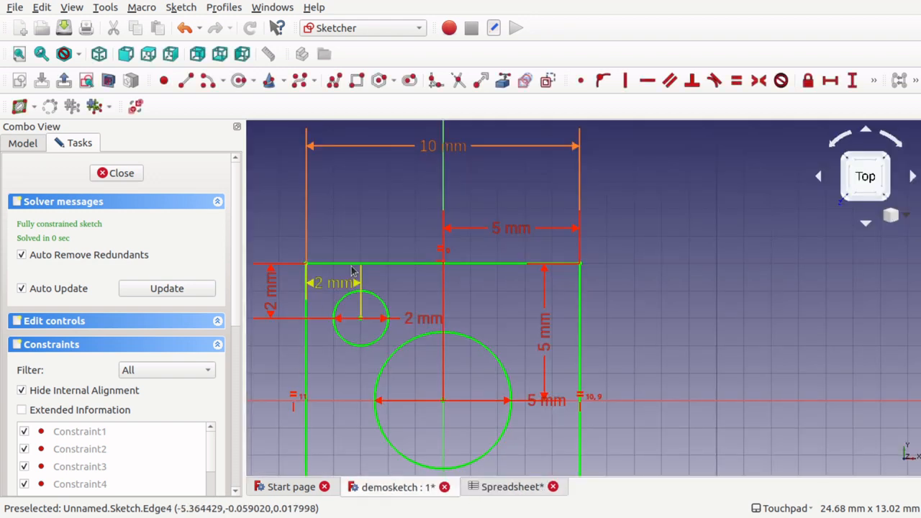
{"action": "left_click", "coordinate": [41, 8]}
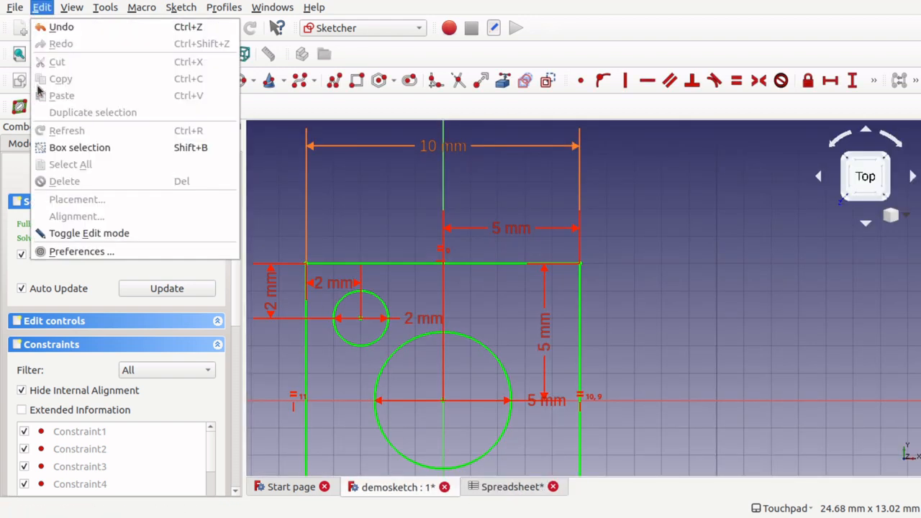
{"action": "left_click", "coordinate": [702, 218]}
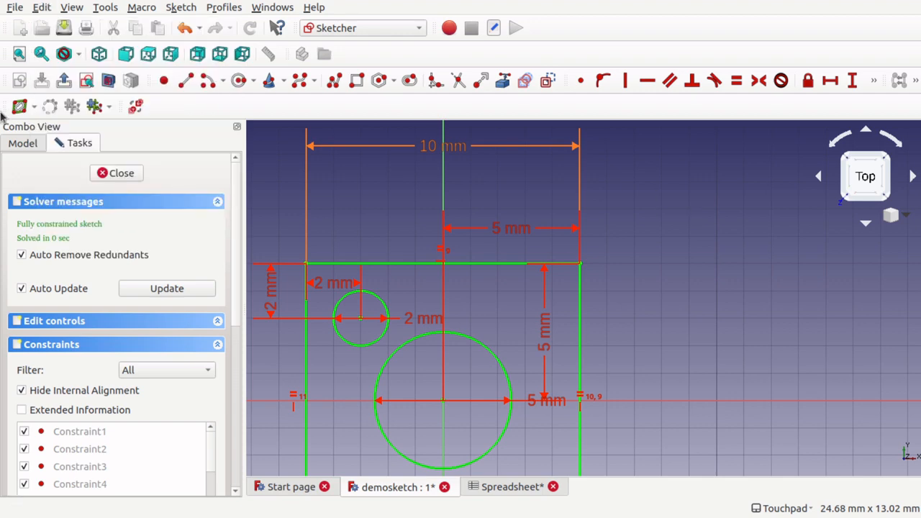
{"action": "left_click", "coordinate": [116, 173]}
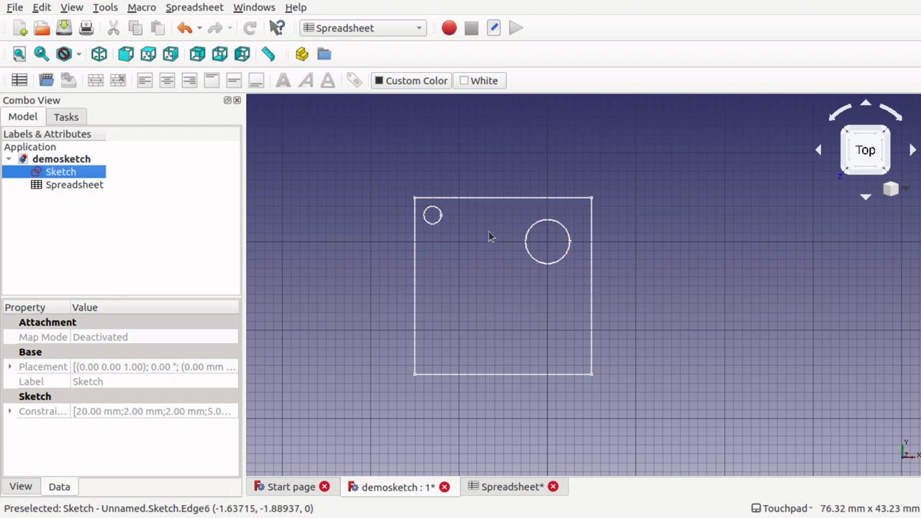
Reopen the sketch and inspect the expression driving the square's width, leaving it without changes
{"action": "double_click", "coordinate": [60, 172]}
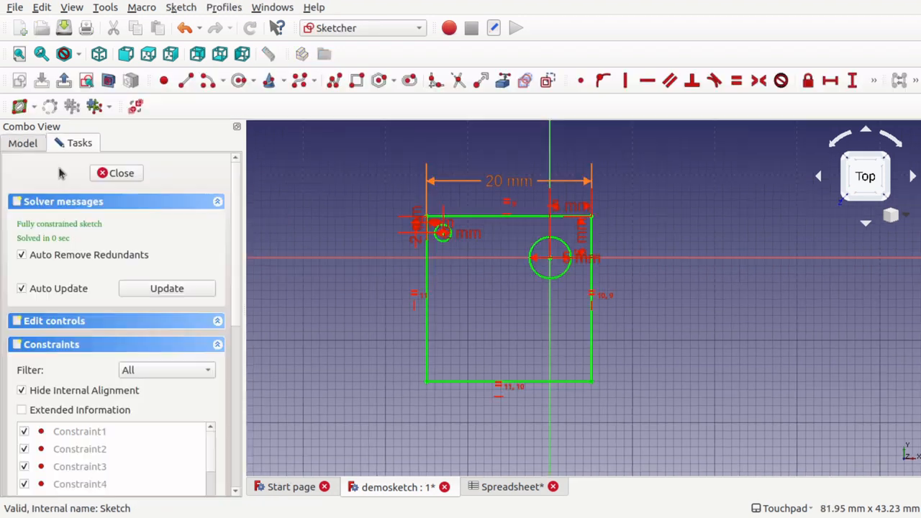
{"action": "double_click", "coordinate": [506, 184]}
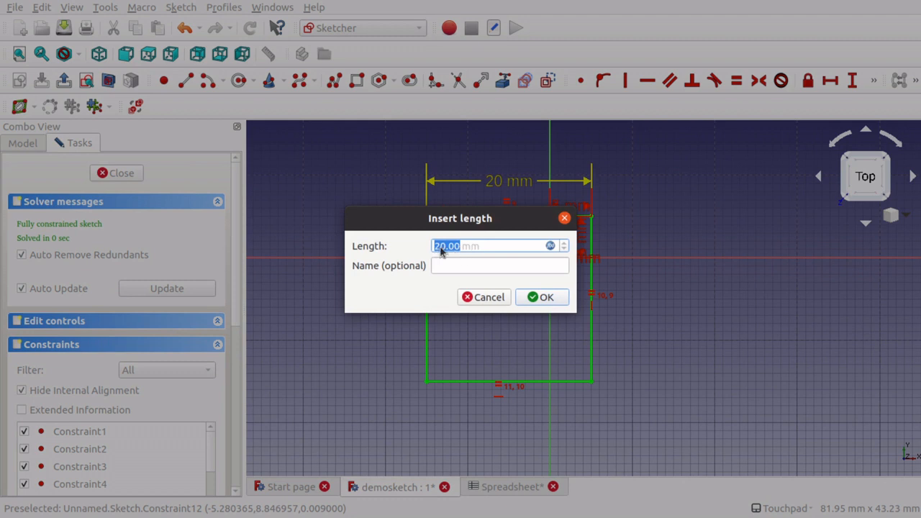
{"action": "left_click", "coordinate": [551, 246]}
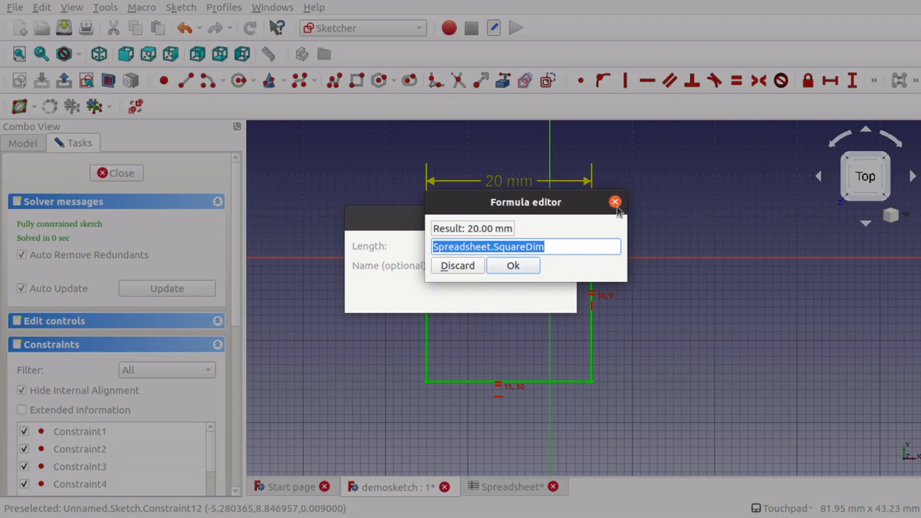
{"action": "left_click", "coordinate": [616, 202]}
{"action": "left_click", "coordinate": [499, 302]}
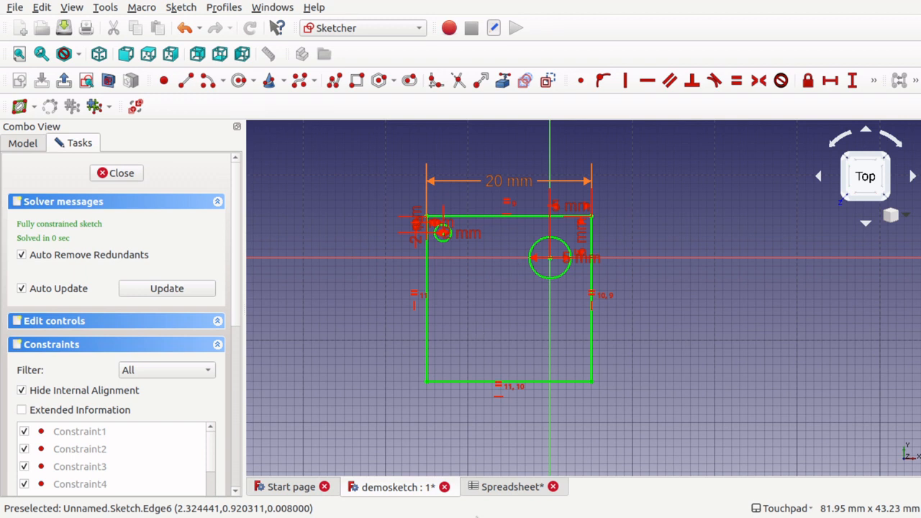
Set the SquareDim value in spreadsheet cell B1 to 10 and save the document
{"action": "left_click", "coordinate": [513, 487]}
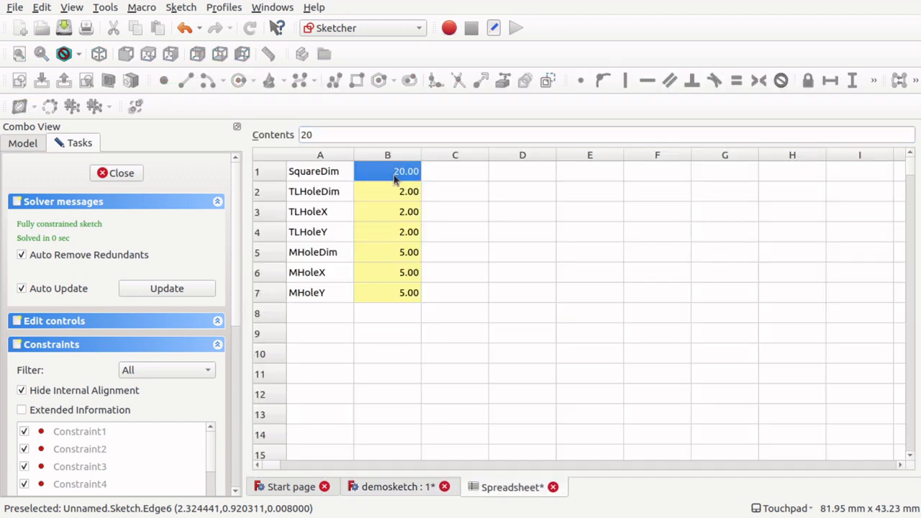
{"action": "double_click", "coordinate": [394, 174]}
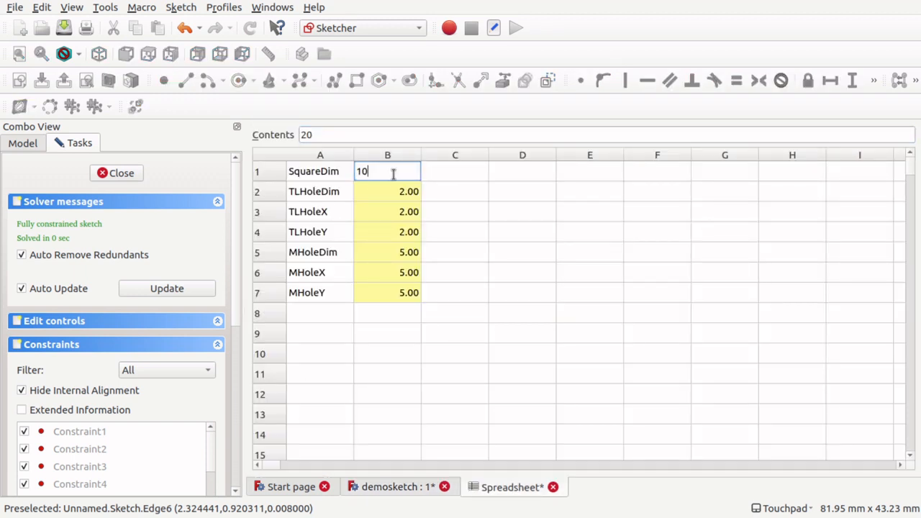
{"action": "type", "text": "10"}
{"action": "key", "text": "ctrl+s"}
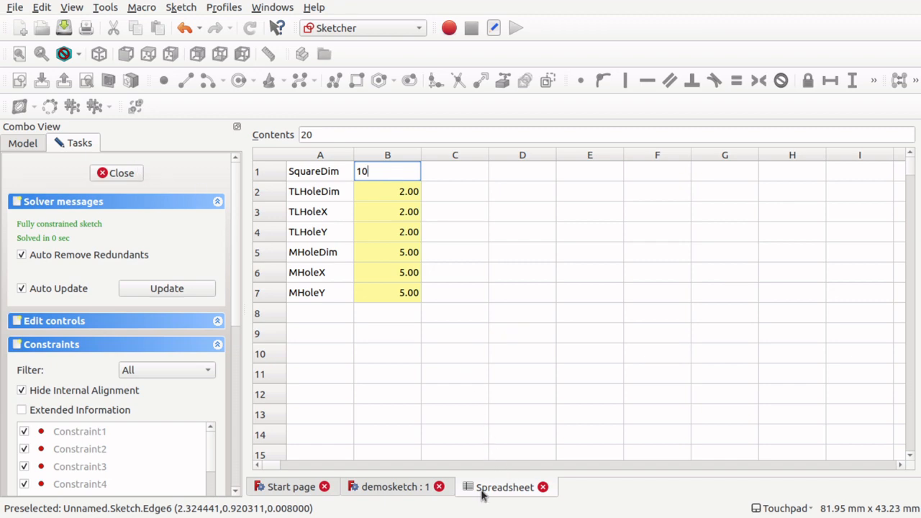
Leave sketch editing and set SquareDim in spreadsheet cell B1 to 20 to check how the square resizes
{"action": "left_click", "coordinate": [421, 489]}
{"action": "left_click", "coordinate": [119, 179]}
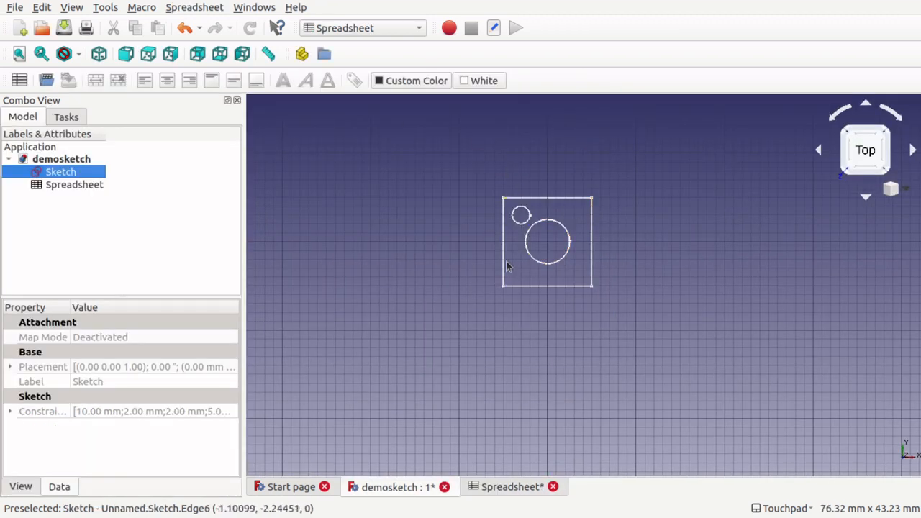
{"action": "left_click", "coordinate": [506, 487]}
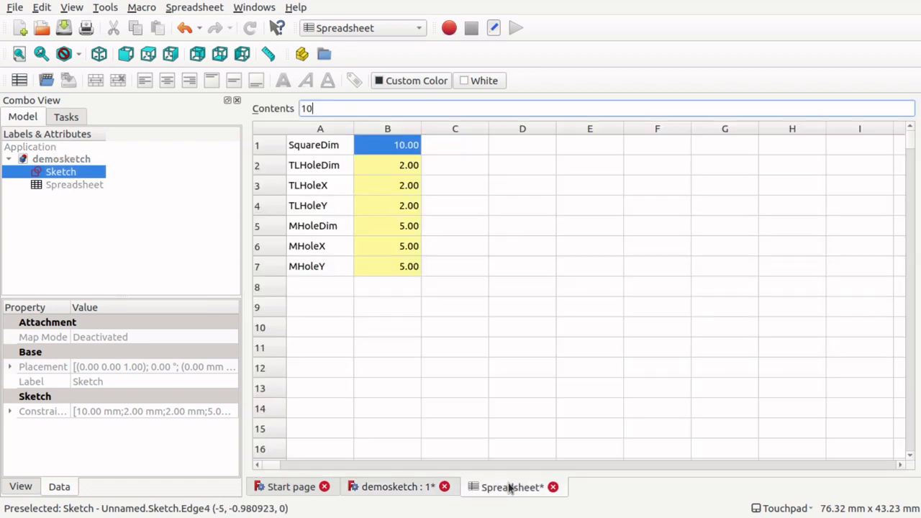
{"action": "double_click", "coordinate": [405, 147]}
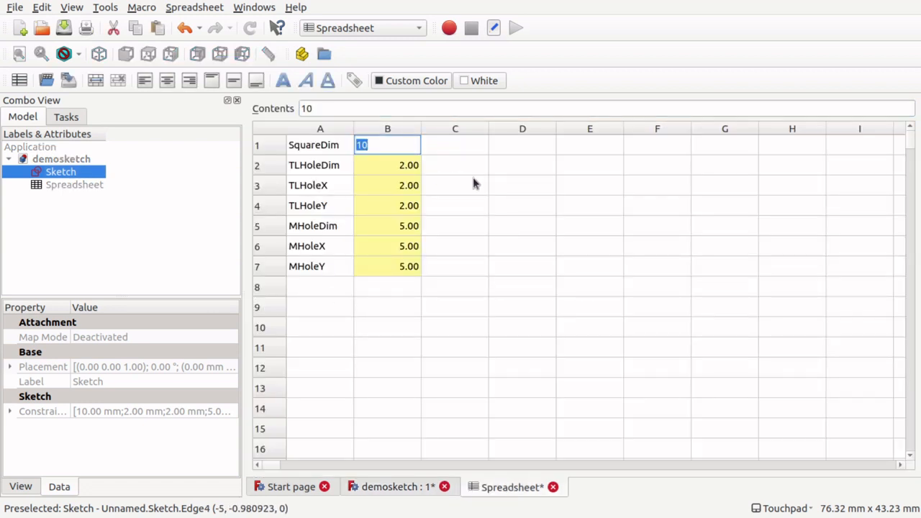
{"action": "type", "text": "20"}
{"action": "left_click", "coordinate": [389, 487]}
Set SquareDim in spreadsheet cell B1 to 10 and check the square in the sketch view
{"action": "left_click", "coordinate": [510, 488]}
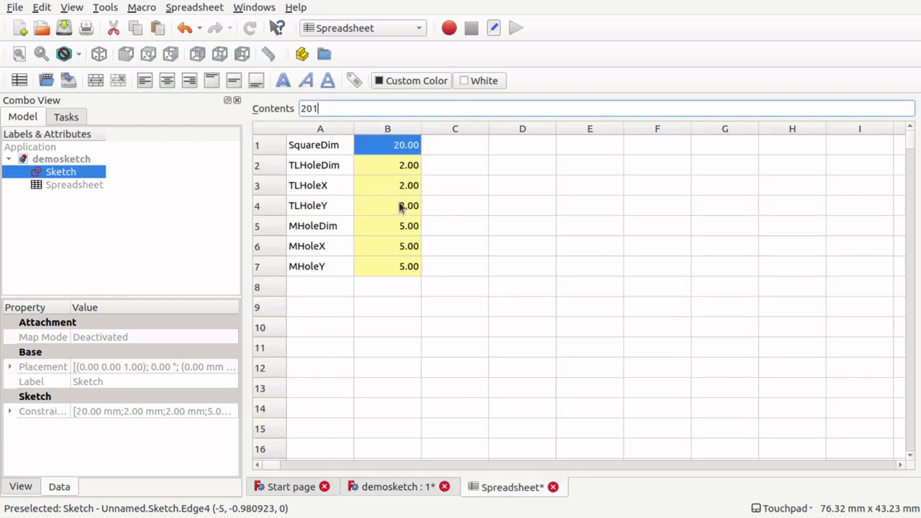
{"action": "left_click", "coordinate": [388, 149]}
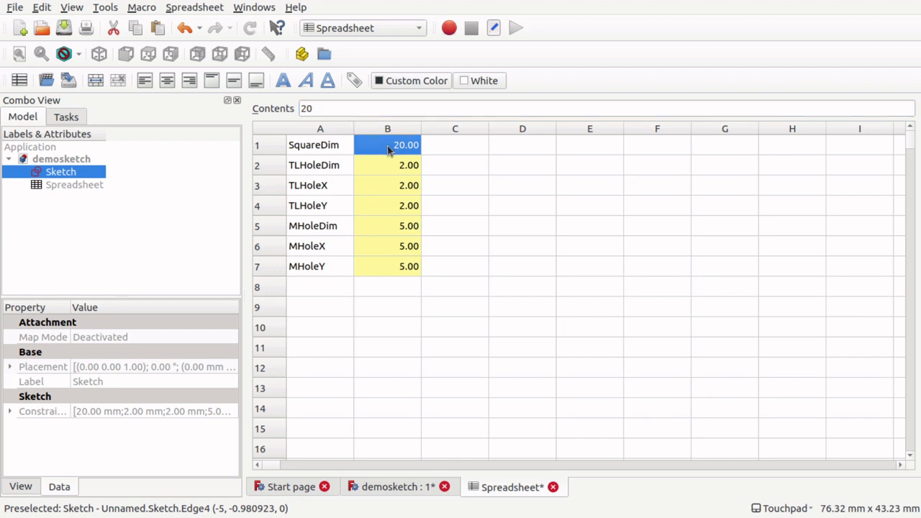
{"action": "type", "text": "10"}
{"action": "left_click", "coordinate": [397, 206]}
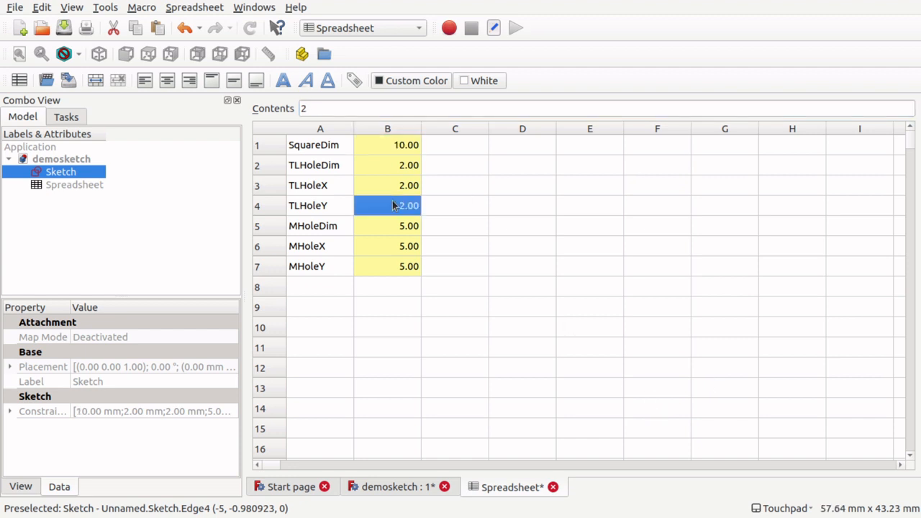
{"action": "left_click", "coordinate": [416, 487]}
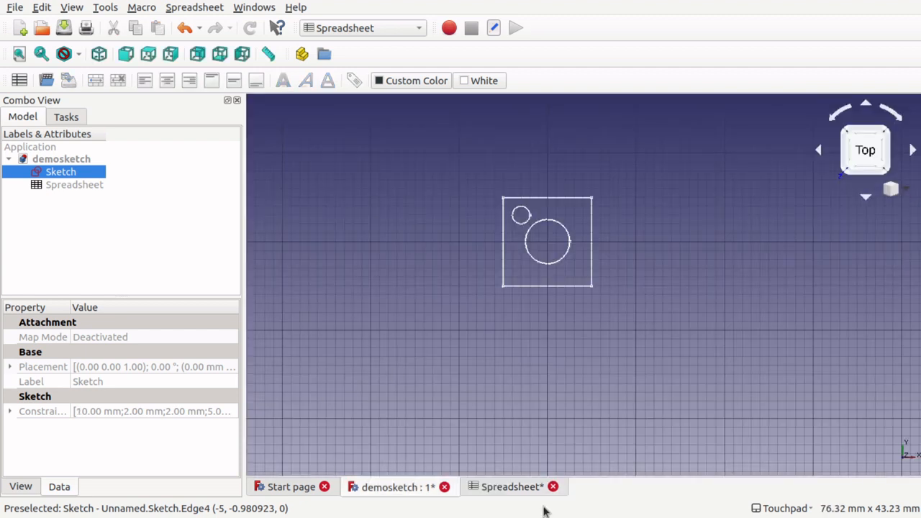
Set SquareDim in spreadsheet cell B1 to 30 and check the square in the sketch view
{"action": "left_click", "coordinate": [494, 494]}
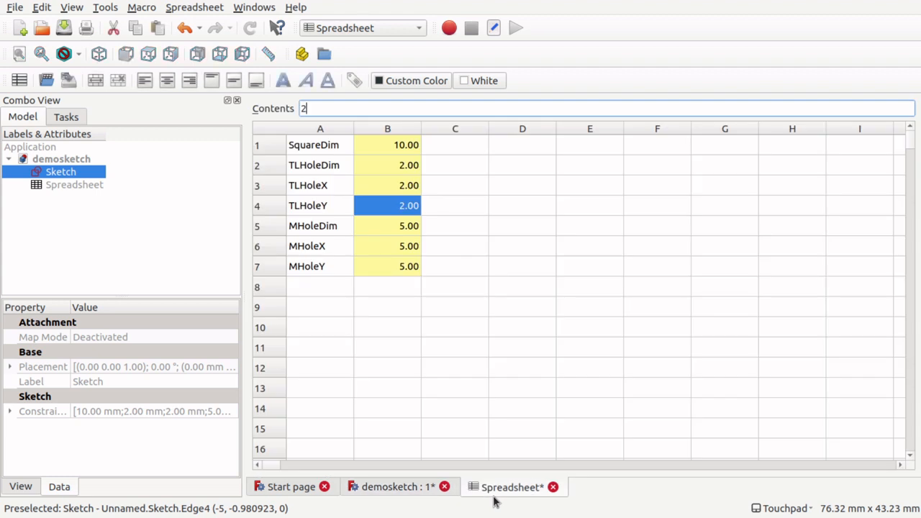
{"action": "left_click", "coordinate": [397, 151]}
{"action": "type", "text": "30"}
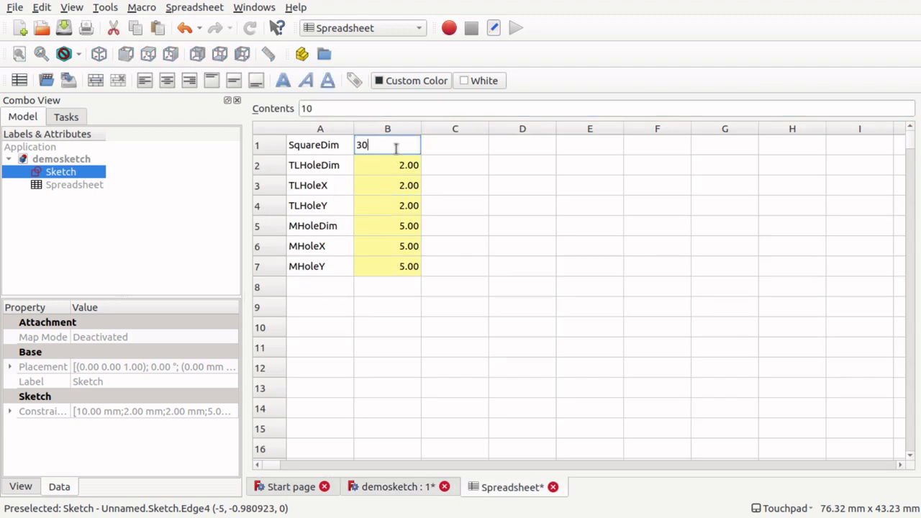
{"action": "left_click", "coordinate": [452, 237]}
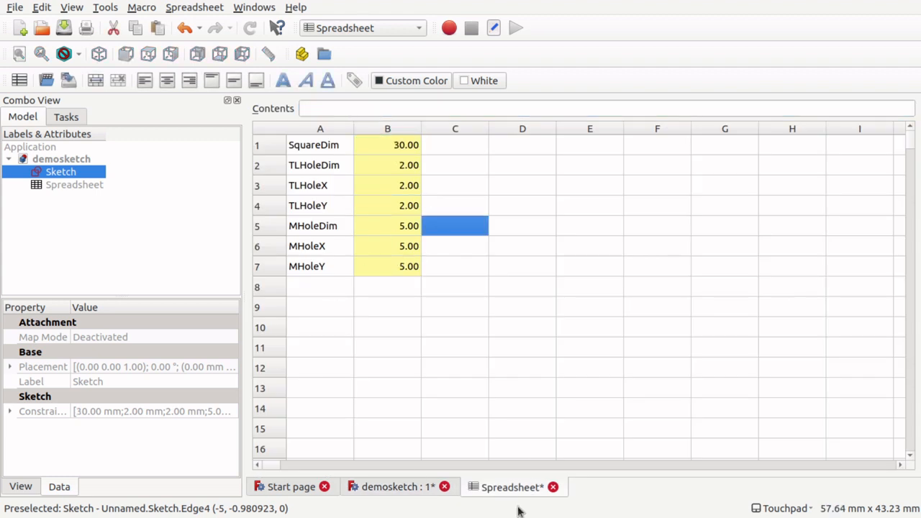
{"action": "left_click", "coordinate": [417, 488]}
Set SquareDim in spreadsheet cell B1 to 10 and save the document
{"action": "left_click", "coordinate": [511, 487]}
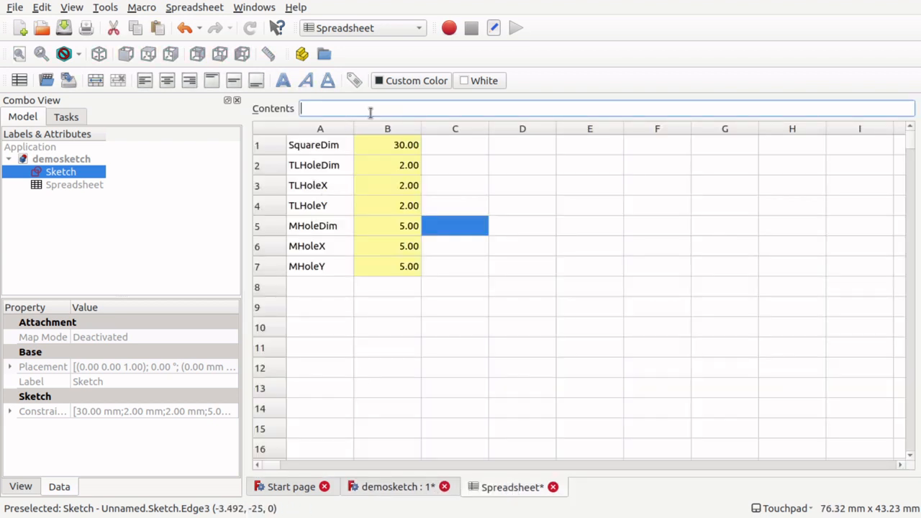
{"action": "left_click", "coordinate": [394, 148]}
{"action": "type", "text": "10"}
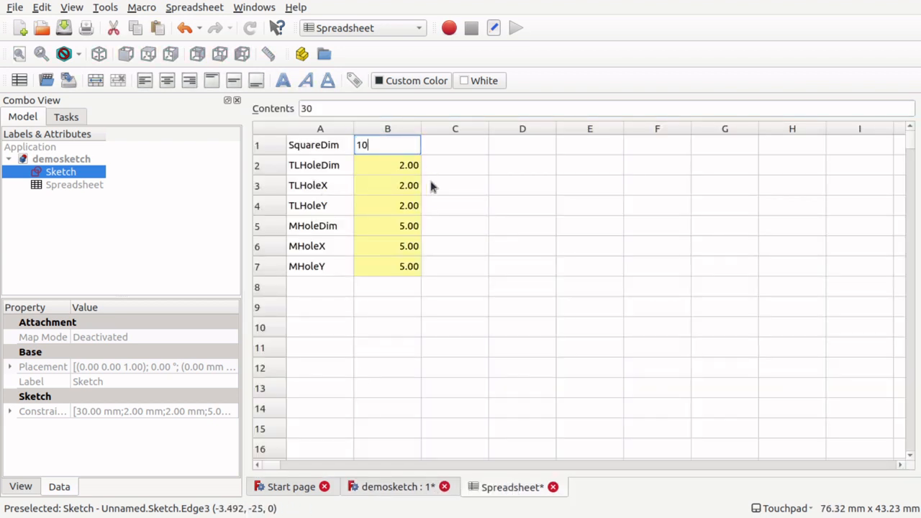
{"action": "left_click", "coordinate": [451, 201]}
{"action": "key", "text": "ctrl+s"}
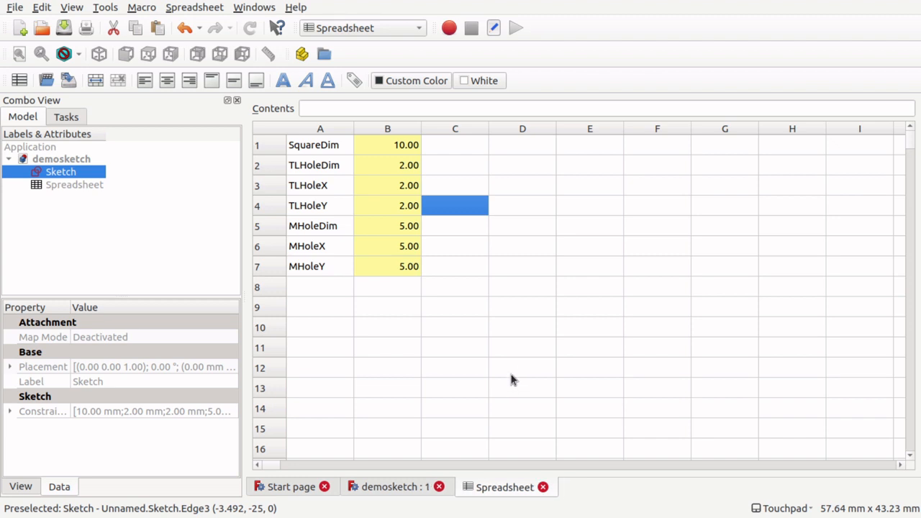
Reopen the sketch for editing and move the middle circle's two distance dimensions and its diameter dimension clear of the square
{"action": "left_click", "coordinate": [323, 168]}
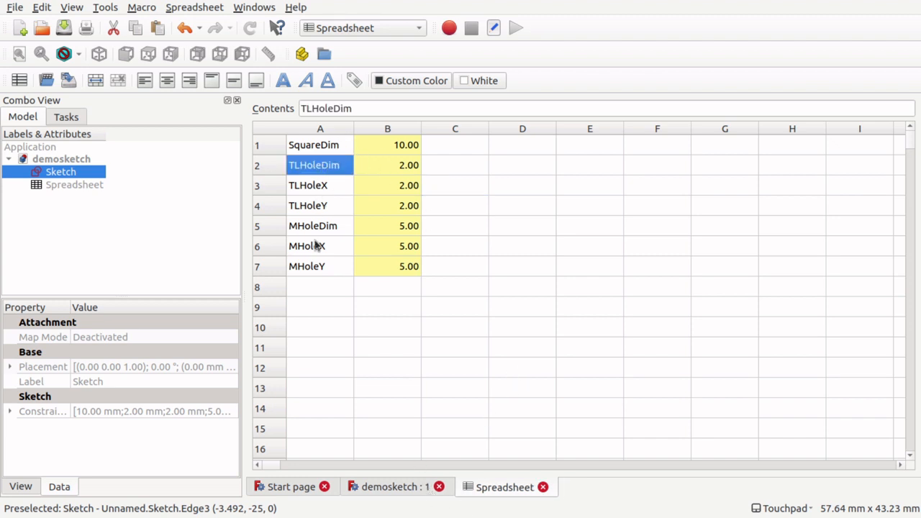
{"action": "left_click", "coordinate": [411, 488]}
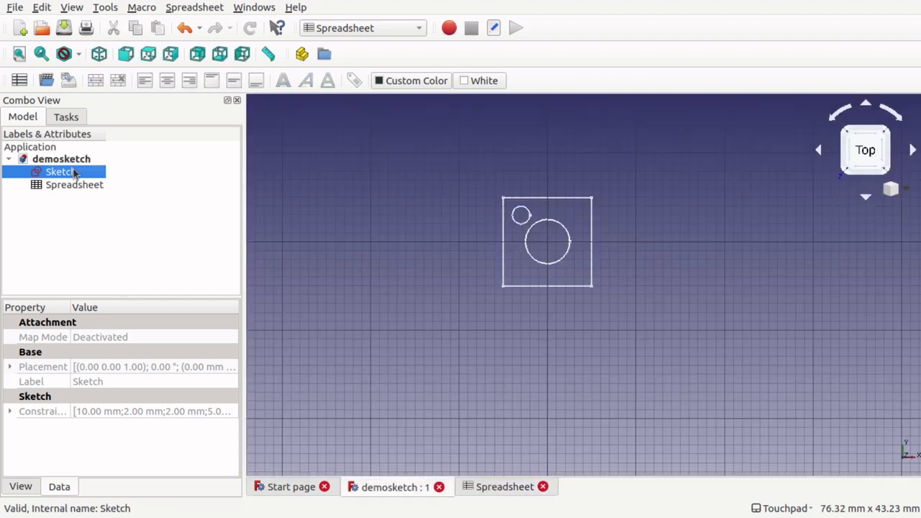
{"action": "double_click", "coordinate": [72, 171]}
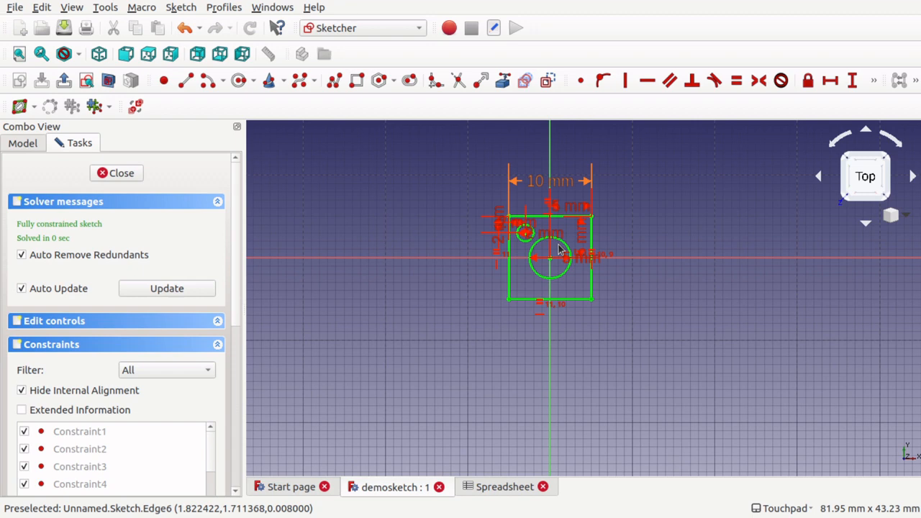
{"action": "scroll", "coordinate": [558, 249], "scroll_direction": "down", "scroll_amount": 2}
{"action": "scroll", "coordinate": [559, 249], "scroll_direction": "up", "scroll_amount": 7}
{"action": "scroll", "coordinate": [558, 249], "scroll_direction": "down", "scroll_amount": 1}
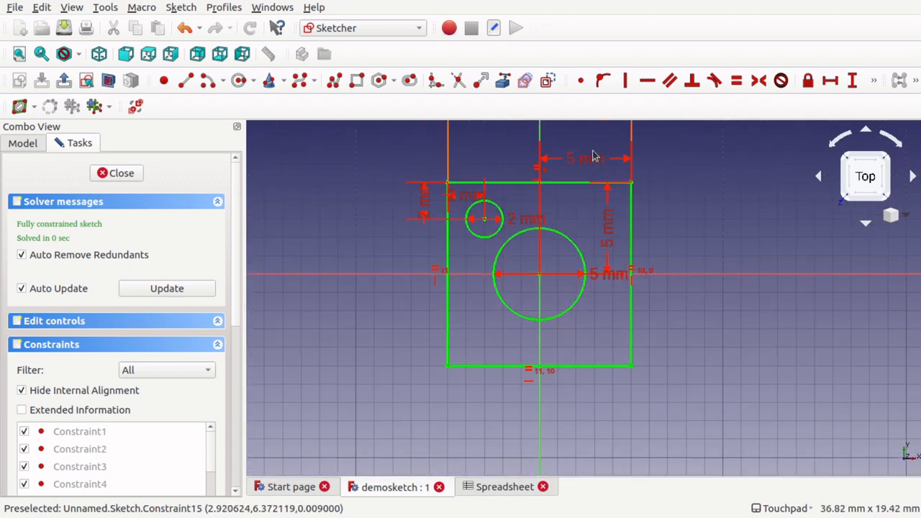
{"action": "left_click_drag", "start_coordinate": [593, 156], "coordinate": [595, 435]}
{"action": "left_click_drag", "start_coordinate": [608, 229], "coordinate": [707, 230]}
{"action": "left_click_drag", "start_coordinate": [607, 287], "coordinate": [702, 364]}
Bind the middle circle's vertical distance from the square's corner to the spreadsheet alias MHoleY
{"action": "double_click", "coordinate": [709, 240]}
{"action": "left_click", "coordinate": [550, 246]}
{"action": "type", "text": "spr"}
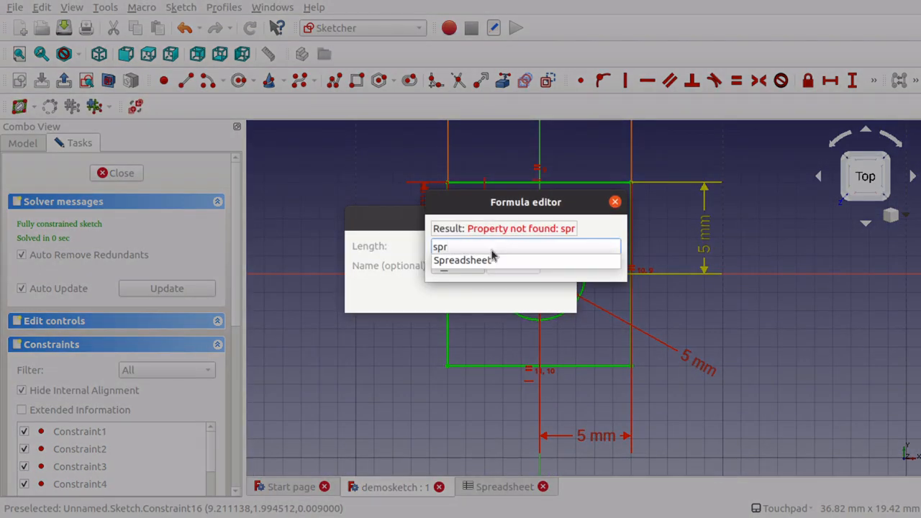
{"action": "left_click", "coordinate": [494, 259]}
{"action": "type", "text": ".mHolder"}
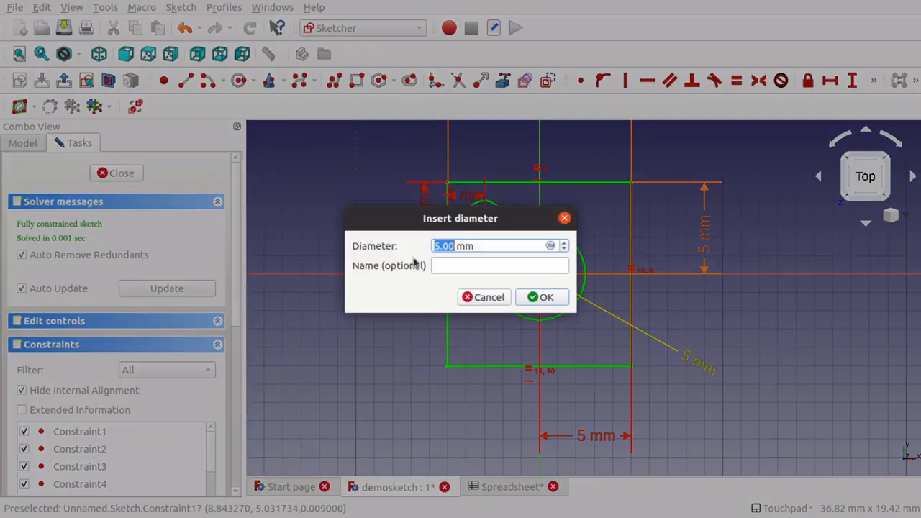
Bind the middle circle's diameter to Spreadsheet.MHoleDim, leaving the constraint's optional name empty
{"action": "left_click", "coordinate": [475, 270]}
{"action": "type", "text": "S"}
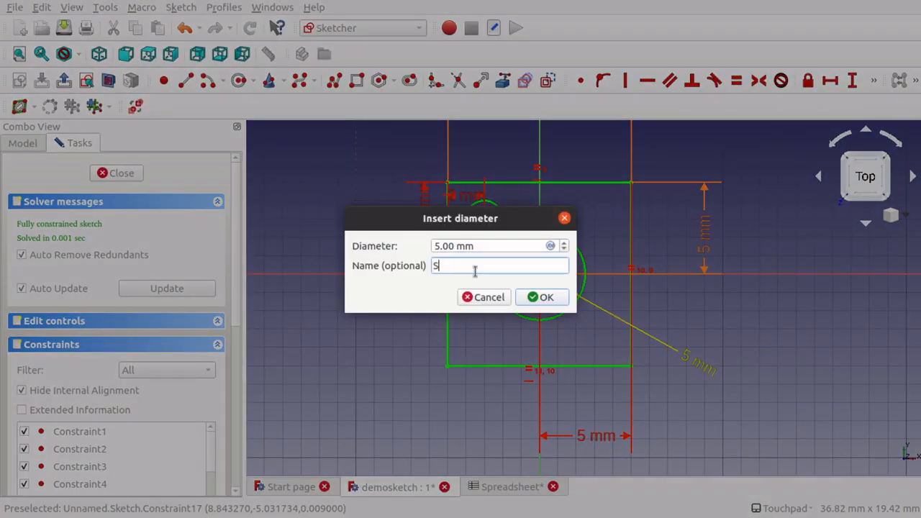
{"action": "left_click", "coordinate": [550, 246]}
{"action": "type", "text": "sprea"}
{"action": "left_click", "coordinate": [490, 260]}
{"action": "type", "text": ".MH"}
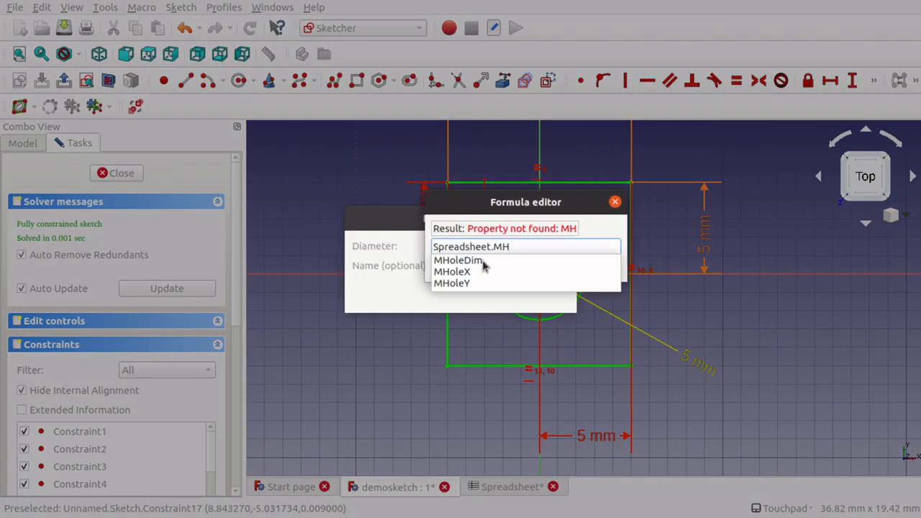
{"action": "key", "text": "BackSpace"}
{"action": "key", "text": "BackSpace"}
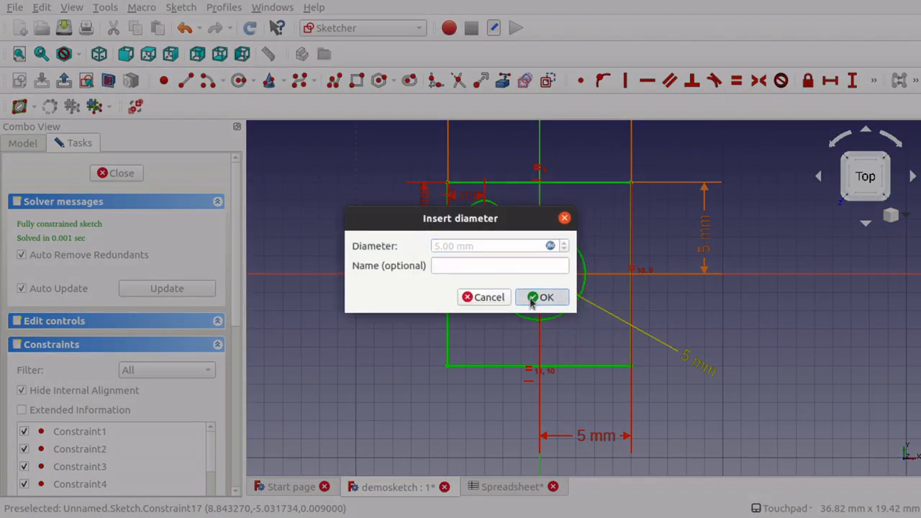
{"action": "left_click", "coordinate": [541, 295]}
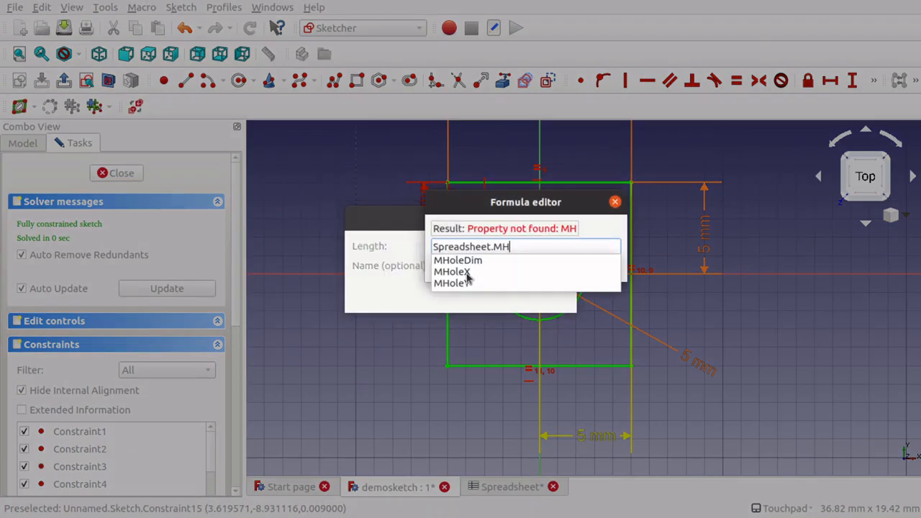
Bind the middle circle's horizontal distance to Spreadsheet.MHoleX and confirm the vertical distance constraint
{"action": "left_click", "coordinate": [494, 264]}
{"action": "left_click", "coordinate": [548, 246]}
{"action": "type", "text": "spre"}
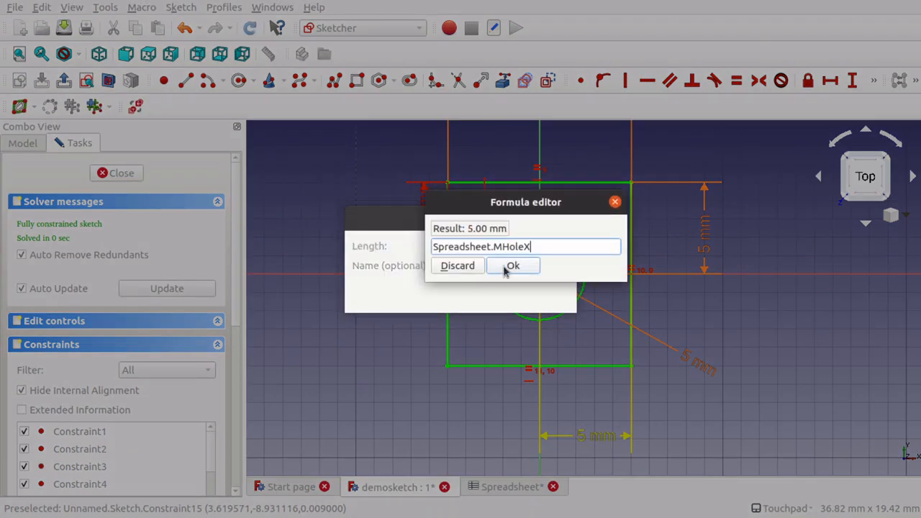
{"action": "left_click", "coordinate": [505, 271]}
{"action": "left_click", "coordinate": [541, 296]}
{"action": "double_click", "coordinate": [705, 234]}
{"action": "left_click", "coordinate": [540, 296]}
Move the small circle's dimensions clear of the square and bind its vertical distance to Spreadsheet.TLHoleY
{"action": "left_click_drag", "start_coordinate": [427, 204], "coordinate": [338, 204]}
{"action": "left_click_drag", "start_coordinate": [467, 195], "coordinate": [467, 122]}
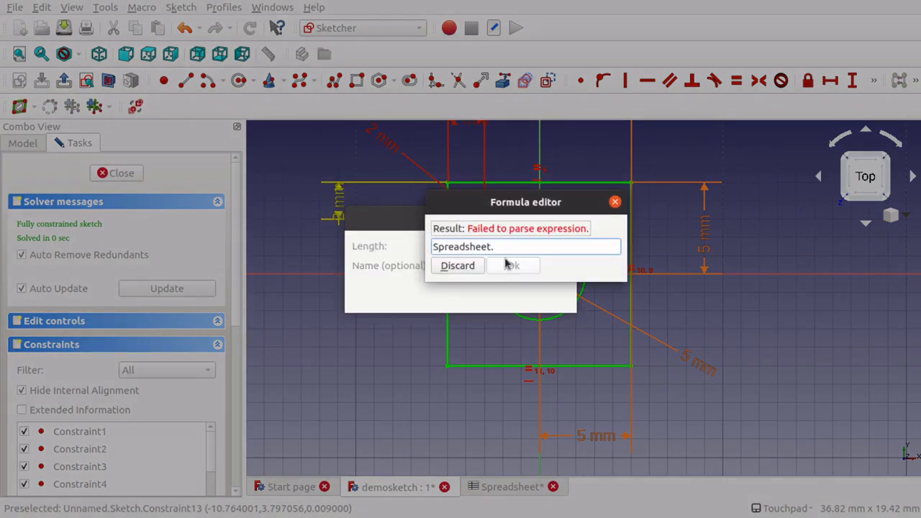
{"action": "type", "text": "H"}
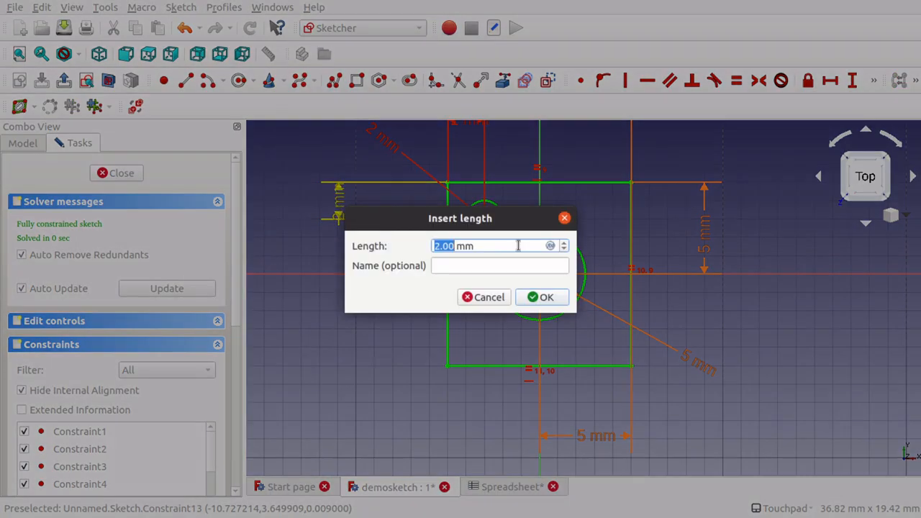
{"action": "key", "text": "equal"}
{"action": "type", "text": "Spreadsheet.TLHoleY"}
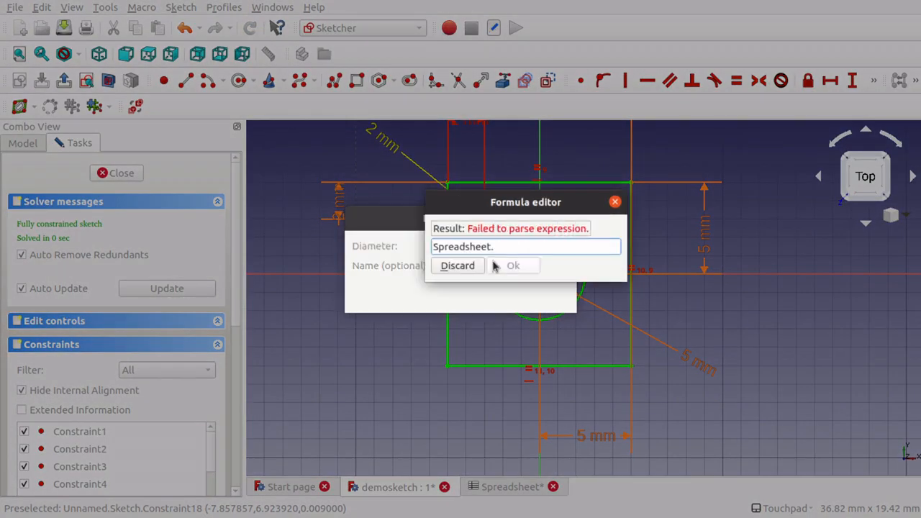
Bind the small circle's diameter to the spreadsheet alias TLHoleDim
{"action": "type", "text": "T"}
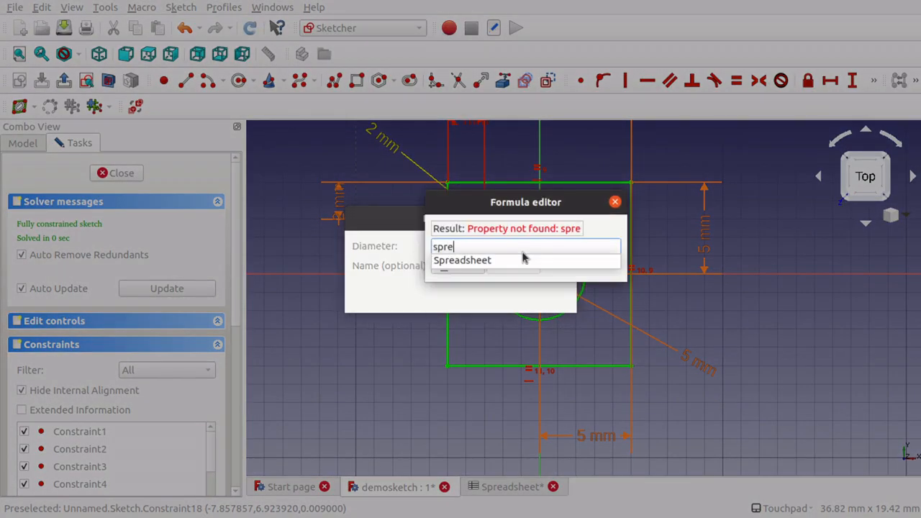
{"action": "left_click", "coordinate": [490, 261]}
{"action": "type", "text": ".TL"}
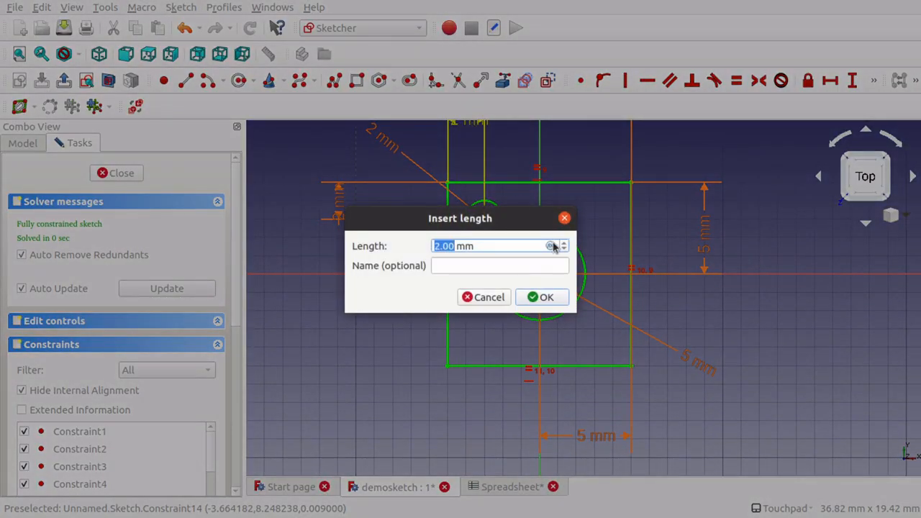
Bind the small circle's horizontal distance constraint to Spreadsheet.TLHoleX
{"action": "left_click", "coordinate": [551, 246]}
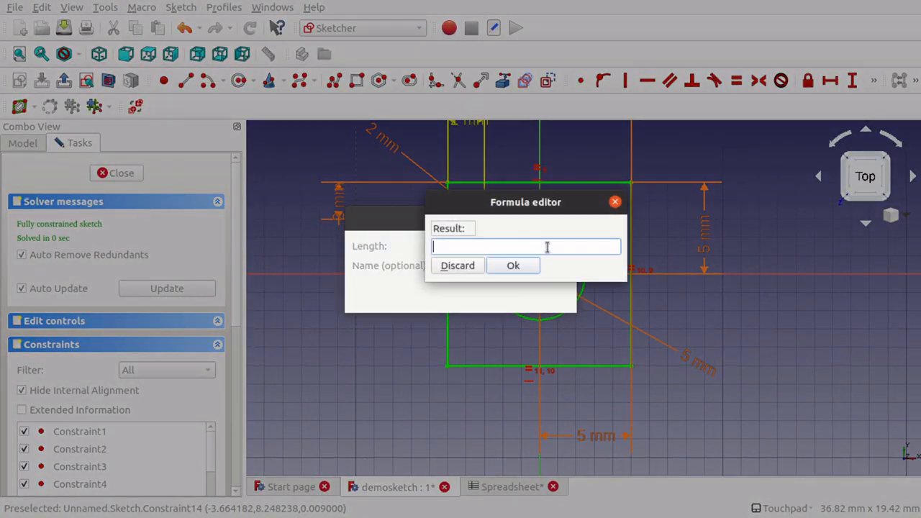
{"action": "type", "text": "spre"}
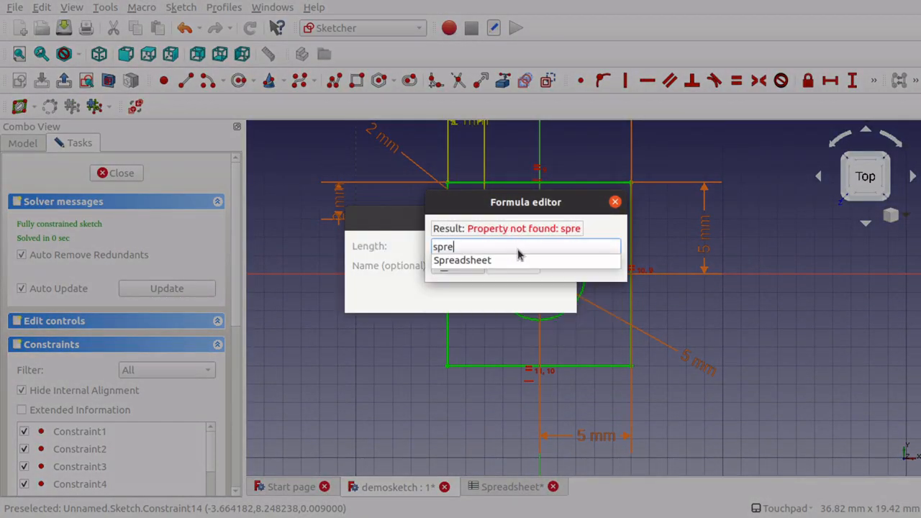
{"action": "left_click", "coordinate": [545, 261]}
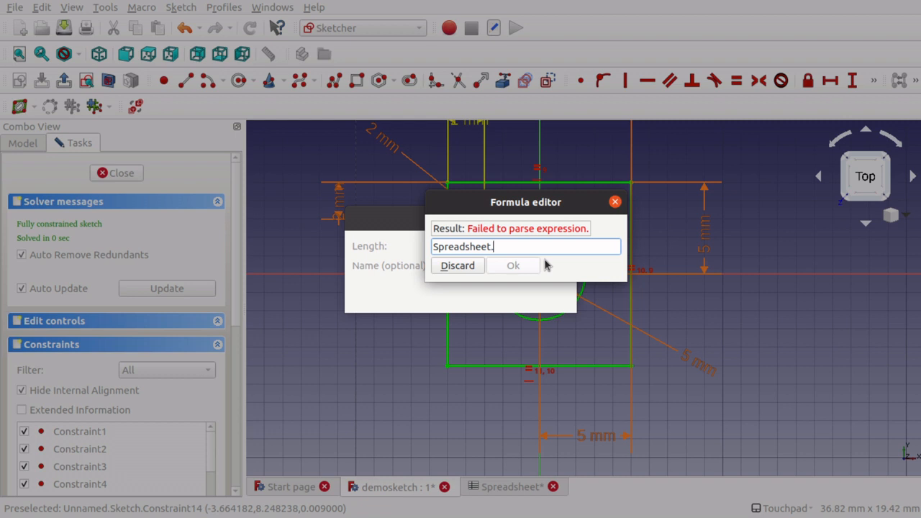
{"action": "type", "text": "TL"}
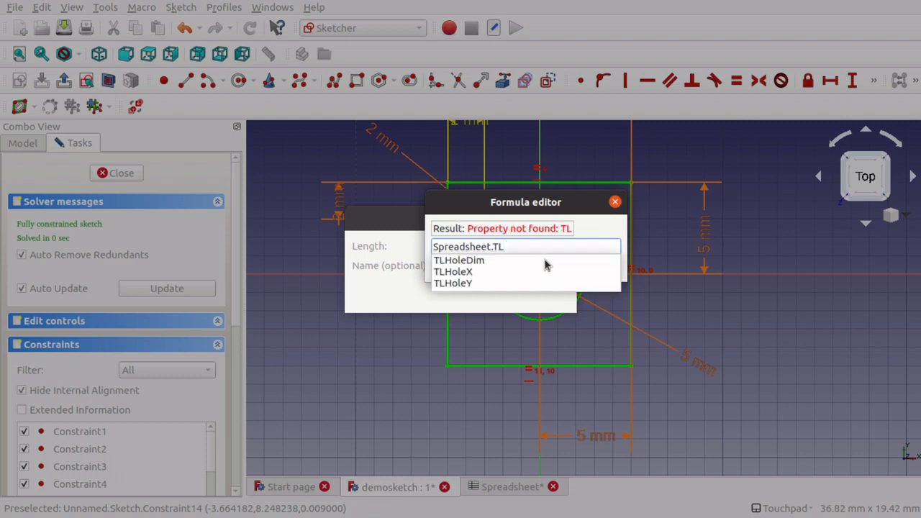
{"action": "left_click", "coordinate": [473, 272]}
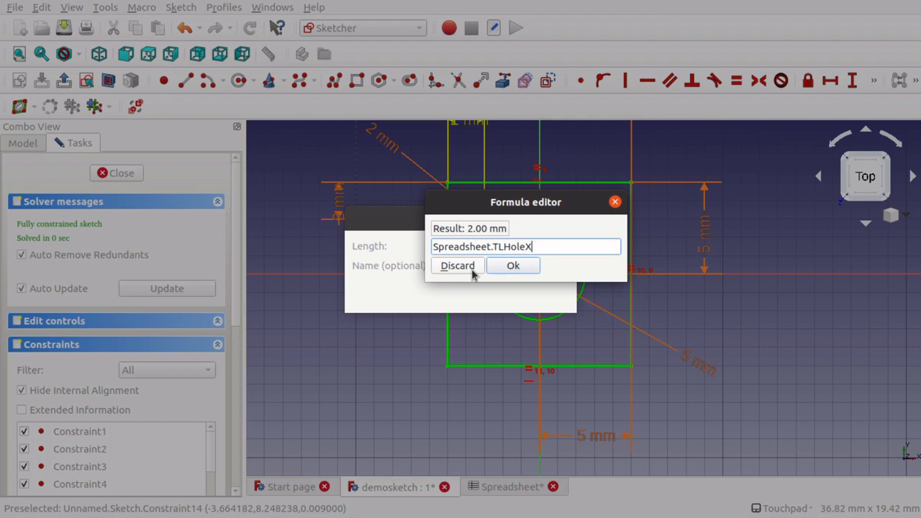
{"action": "left_click", "coordinate": [515, 268]}
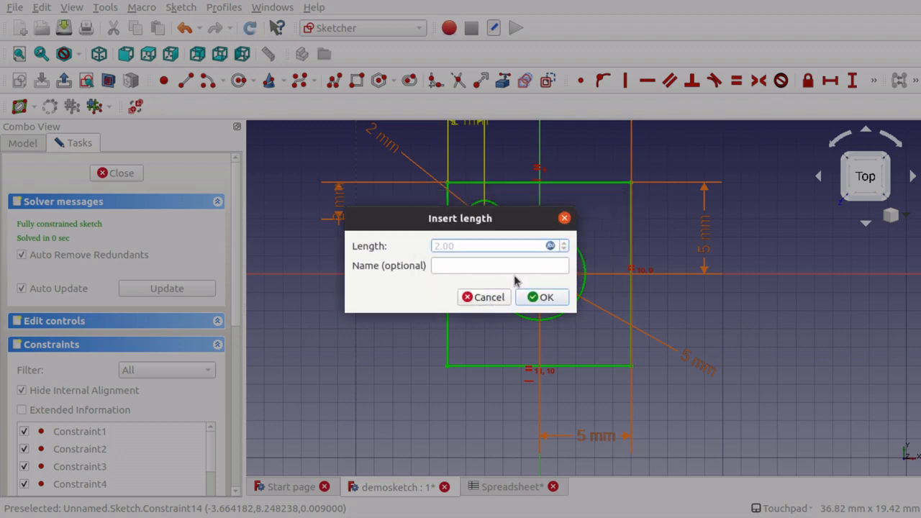
{"action": "left_click", "coordinate": [545, 297]}
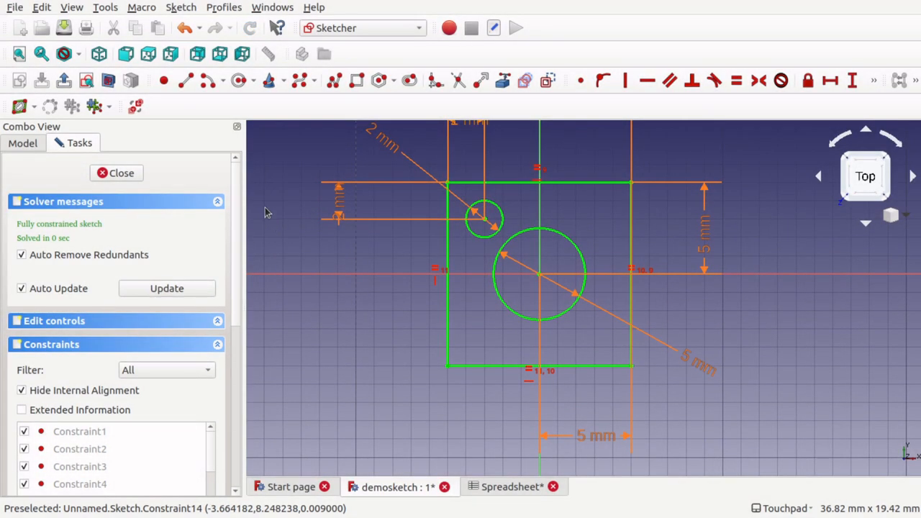
Check the expression bound to the small circle's vertical distance constraint and close it without changes
{"action": "double_click", "coordinate": [340, 203]}
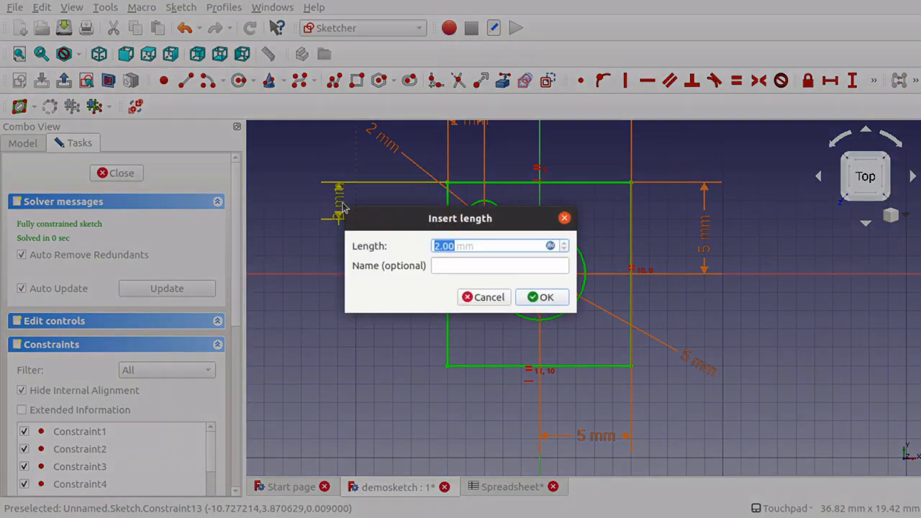
{"action": "left_click", "coordinate": [550, 247]}
{"action": "left_click", "coordinate": [531, 266]}
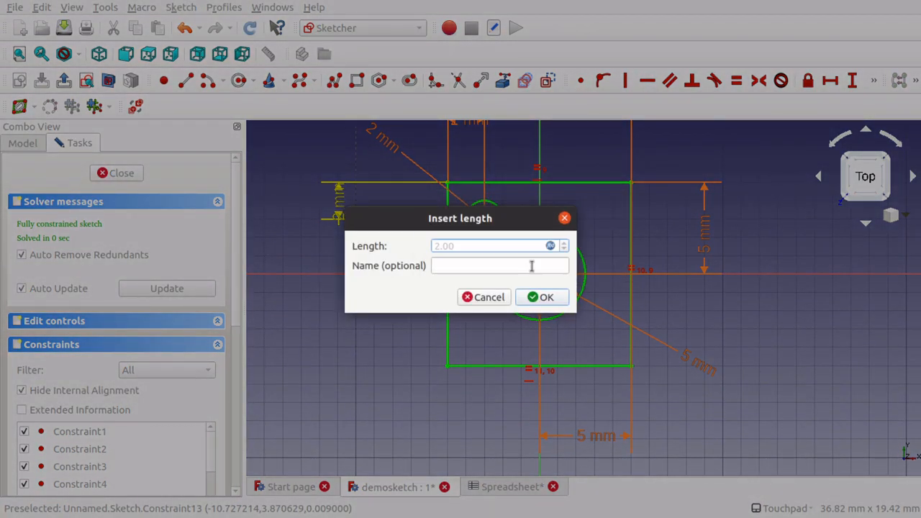
{"action": "left_click", "coordinate": [565, 218]}
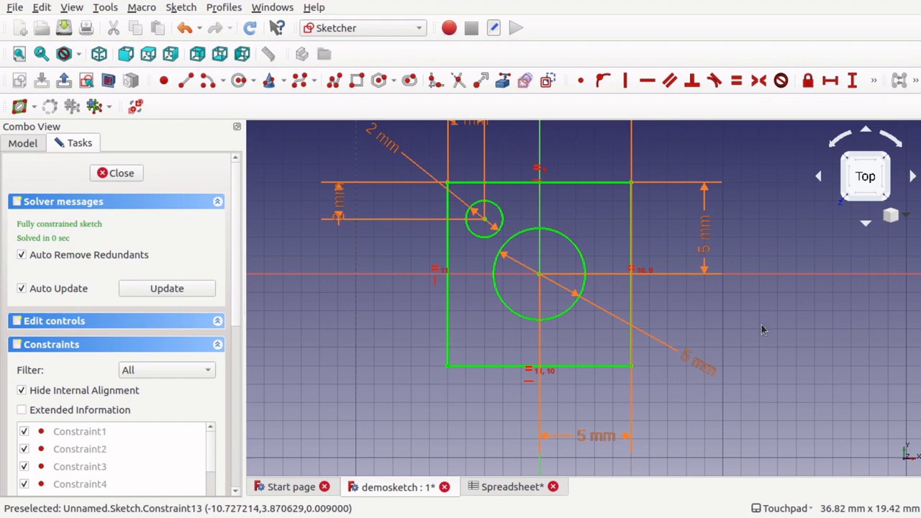
Compare the sketch's dimensions with the aliased values in the spreadsheet, ending on the spreadsheet
{"action": "key", "text": "Up"}
{"action": "key", "text": "Down"}
{"action": "key", "text": "Down"}
{"action": "key", "text": "Down"}
{"action": "key", "text": "Up"}
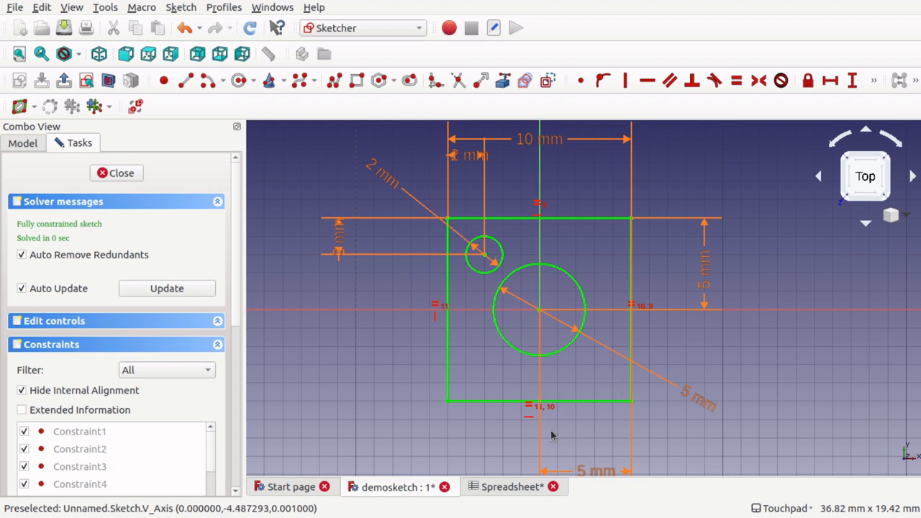
{"action": "left_click", "coordinate": [519, 495]}
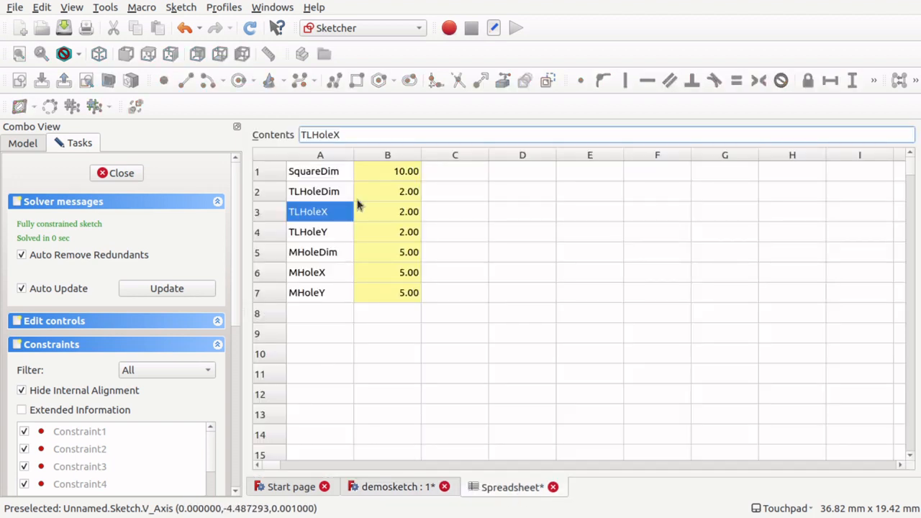
{"action": "left_click", "coordinate": [507, 352]}
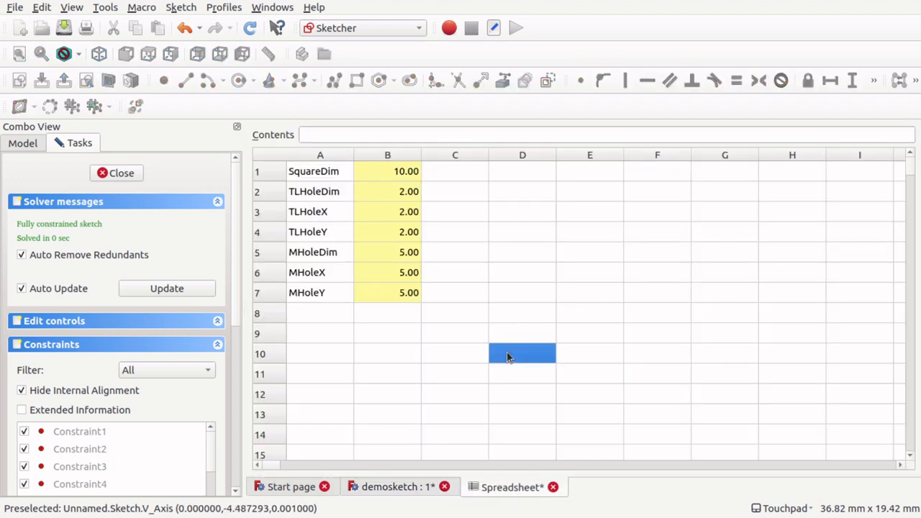
{"action": "left_click", "coordinate": [456, 291]}
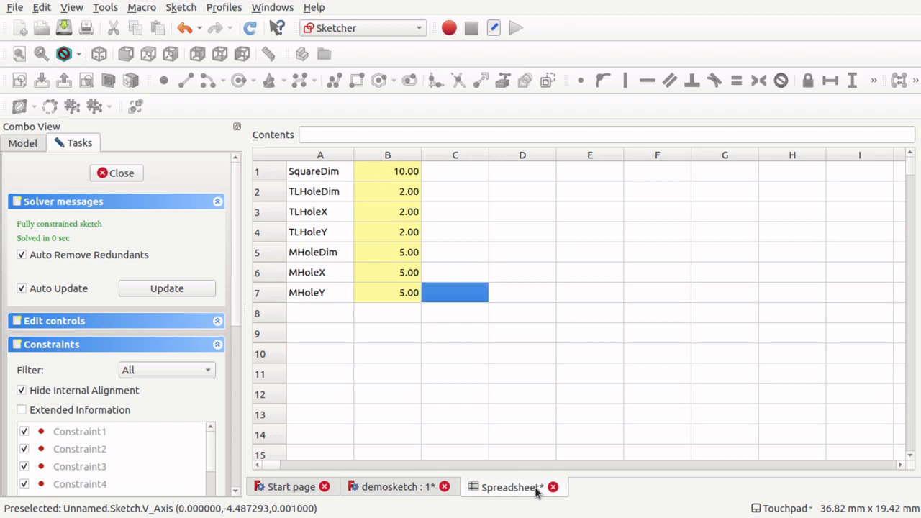
{"action": "left_click", "coordinate": [418, 487]}
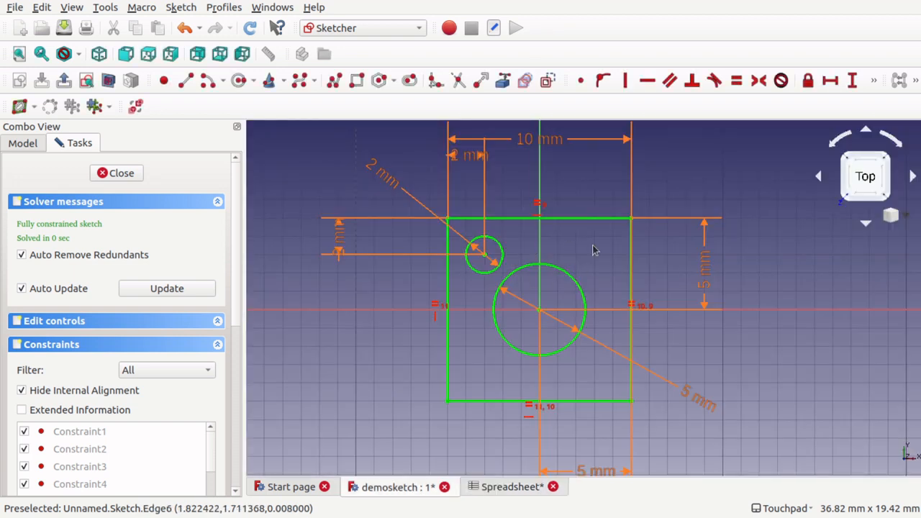
{"action": "left_click", "coordinate": [515, 489]}
{"action": "left_click", "coordinate": [401, 171]}
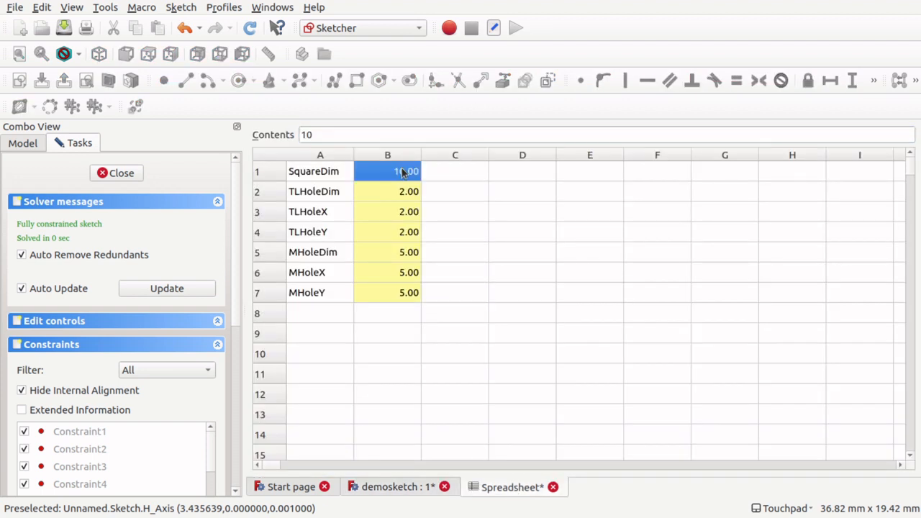
{"action": "left_click", "coordinate": [364, 134]}
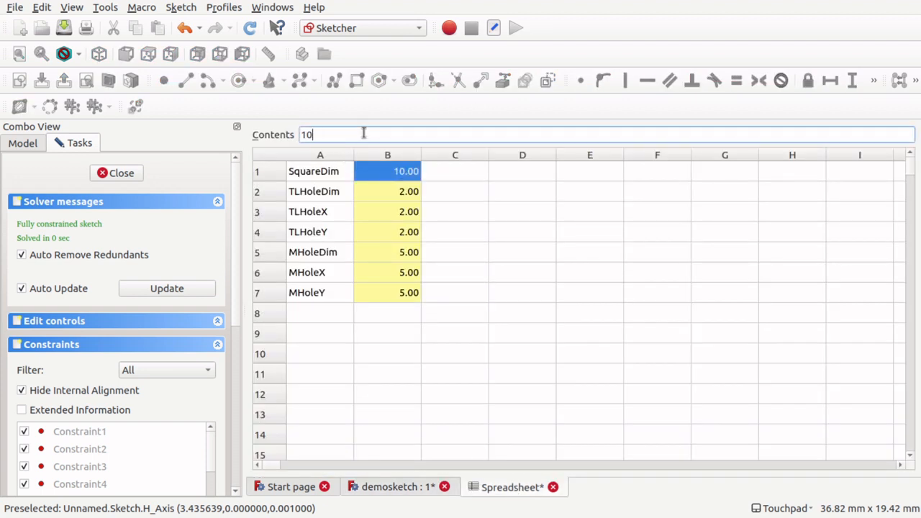
{"action": "type", "text": "*2"}
{"action": "left_click", "coordinate": [473, 250]}
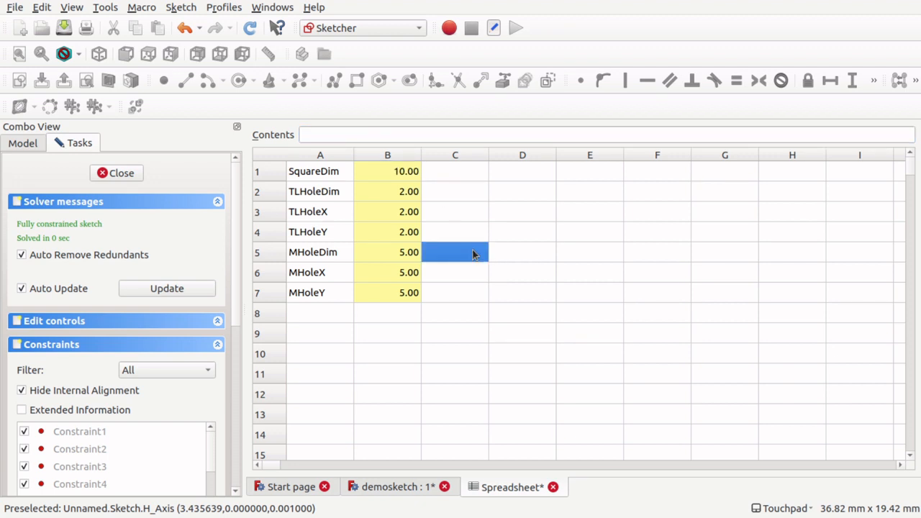
Set the SquareDim value in cell B1 to the calculation 10*2
{"action": "left_click", "coordinate": [388, 171]}
{"action": "left_click", "coordinate": [346, 135]}
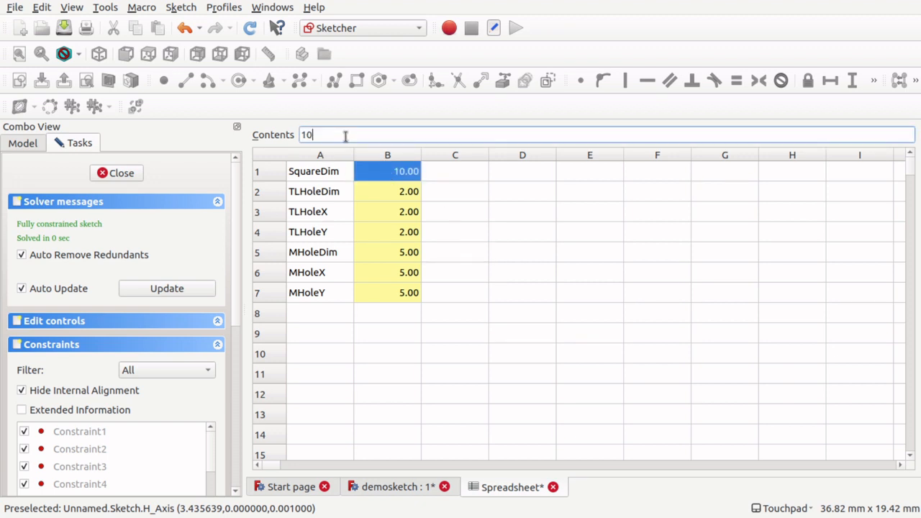
{"action": "type", "text": "*2"}
{"action": "key", "text": "Return"}
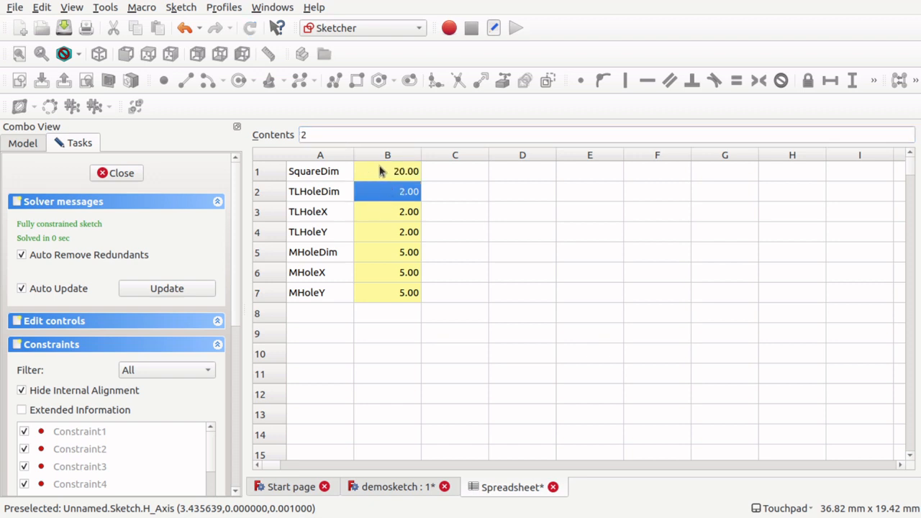
Remove the multiplication from the SquareDim cell B1 so it holds the plain value 10
{"action": "left_click", "coordinate": [387, 176]}
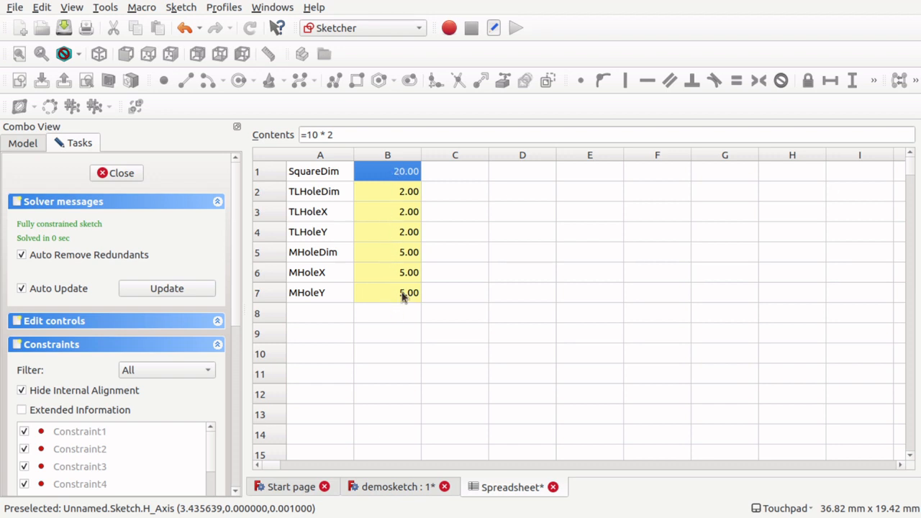
{"action": "left_click", "coordinate": [352, 135]}
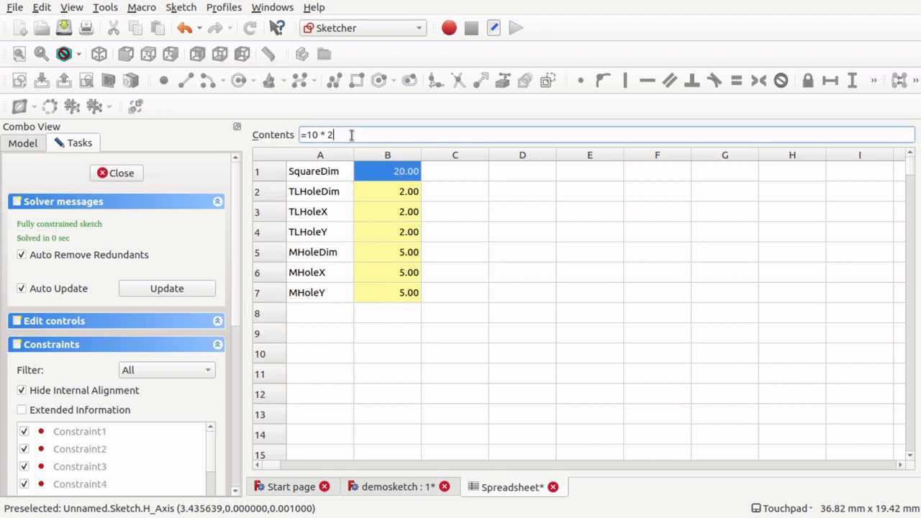
{"action": "key", "text": "BackSpace"}
{"action": "key", "text": "BackSpace"}
{"action": "key", "text": "Return"}
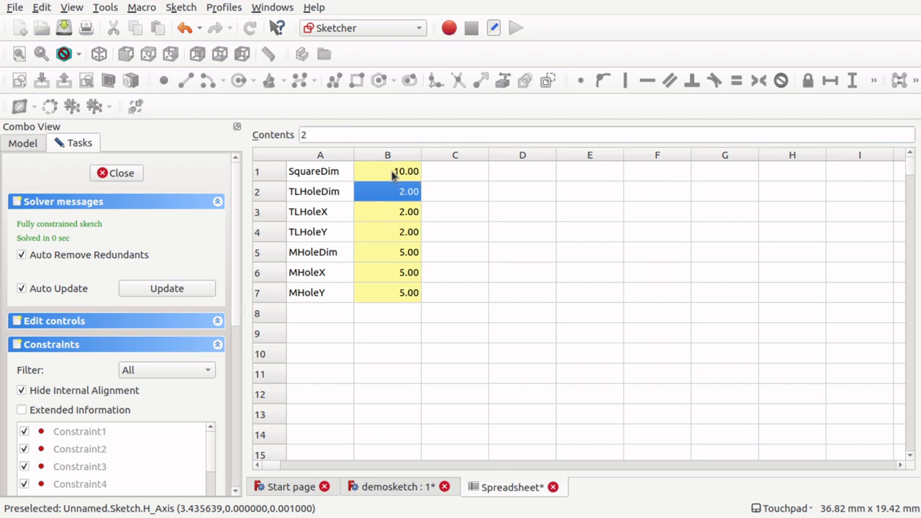
Label cell A9 "factor" and enter the scale value 2 in cell B9
{"action": "left_click", "coordinate": [331, 326]}
{"action": "type", "text": "fac"}
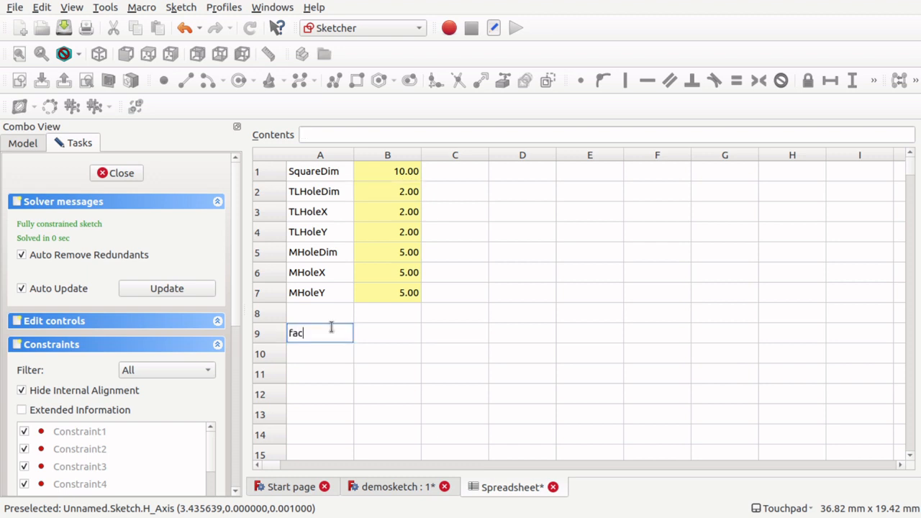
{"action": "type", "text": "tor"}
{"action": "left_click", "coordinate": [404, 335]}
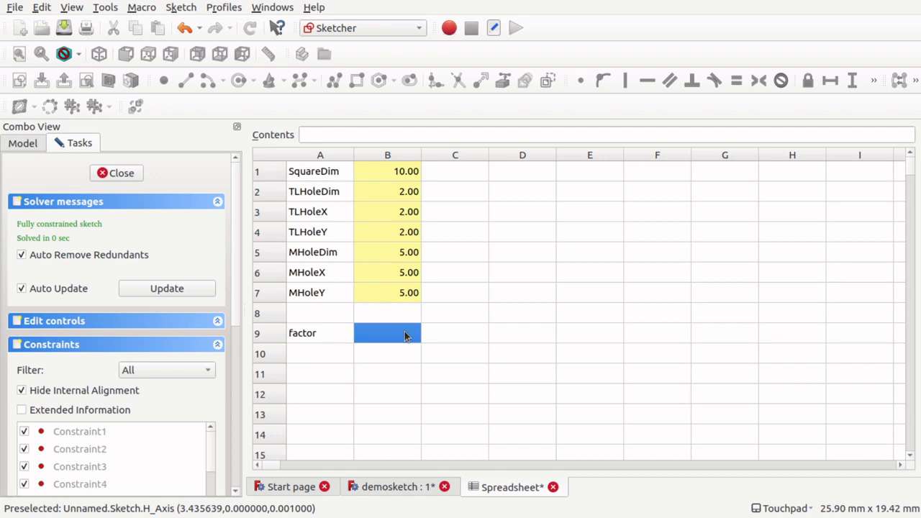
{"action": "type", "text": "2"}
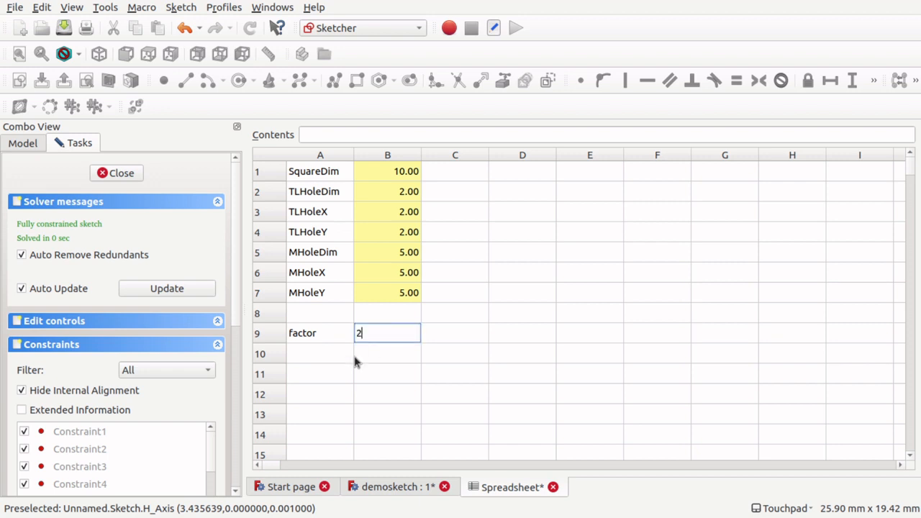
{"action": "left_click", "coordinate": [398, 370]}
Set the SquareDim cell B1 to 10*B9 and reselect it to check its formula
{"action": "left_click", "coordinate": [409, 172]}
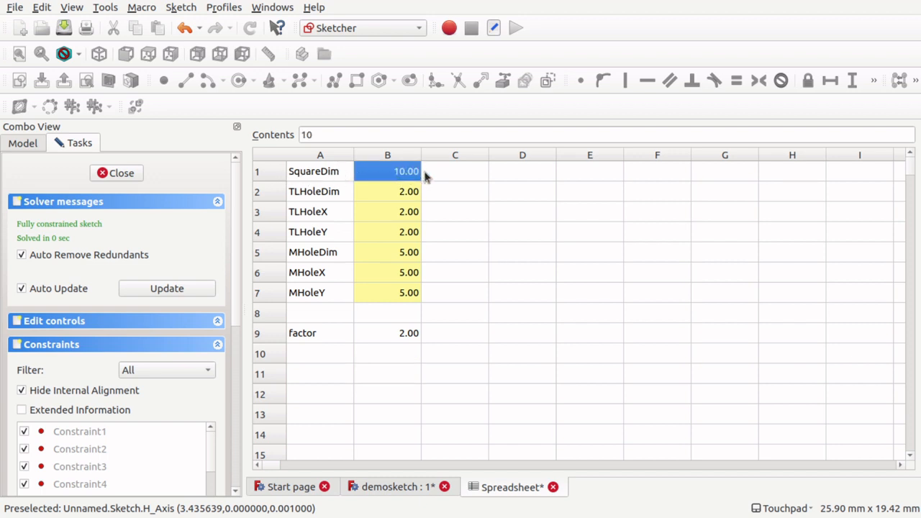
{"action": "left_click", "coordinate": [366, 135]}
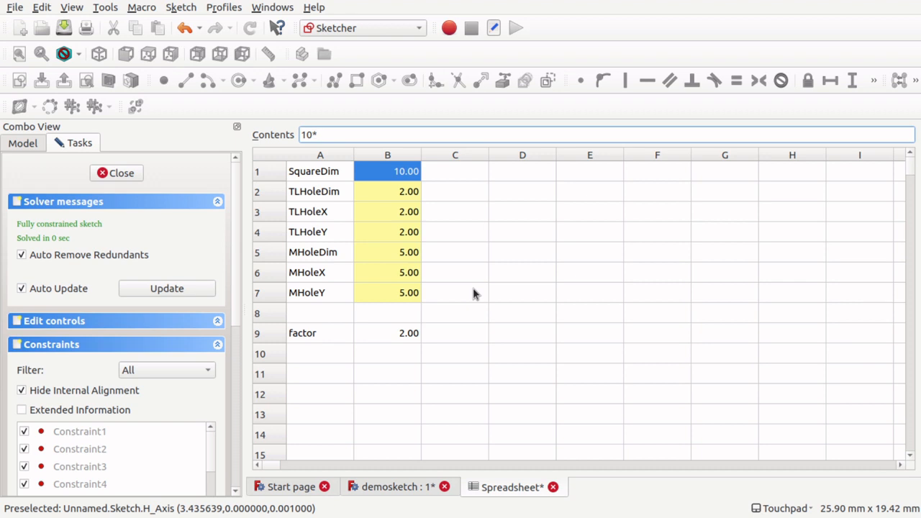
{"action": "type", "text": "*B"}
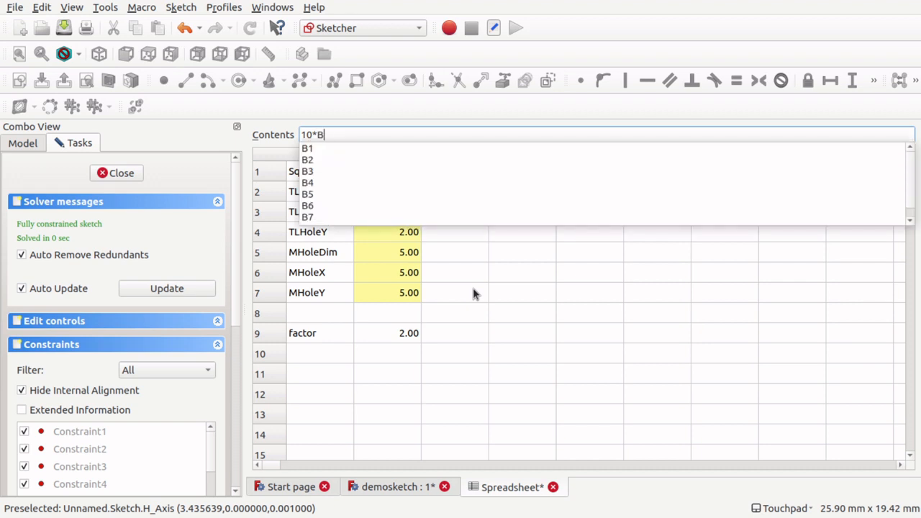
{"action": "type", "text": "9"}
{"action": "key", "text": "Return"}
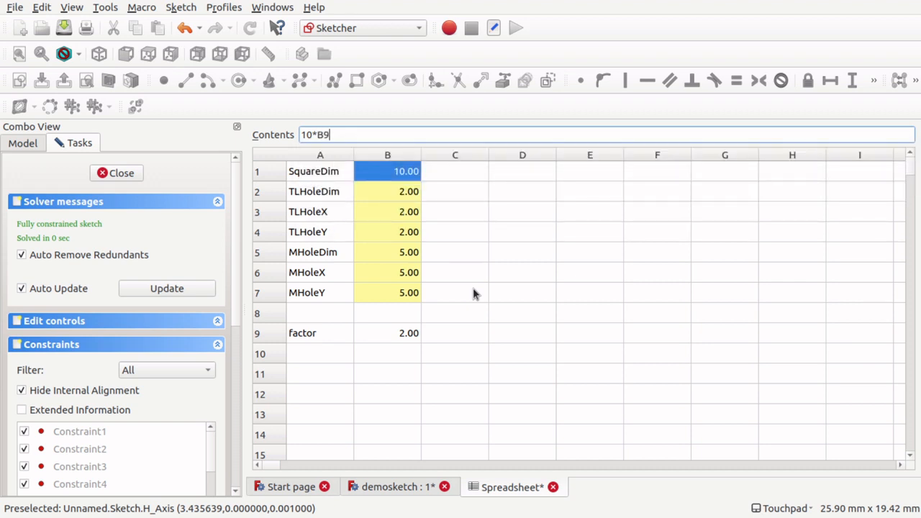
{"action": "key", "text": "Return"}
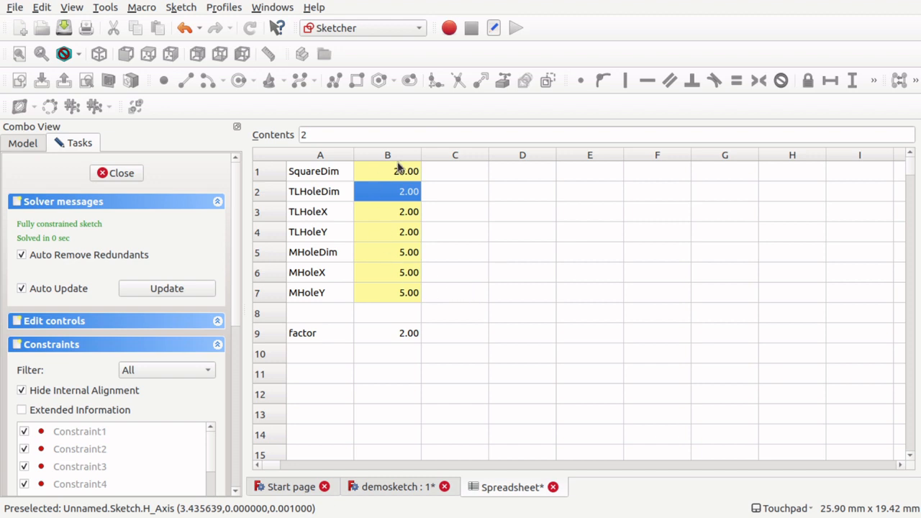
{"action": "left_click", "coordinate": [396, 171]}
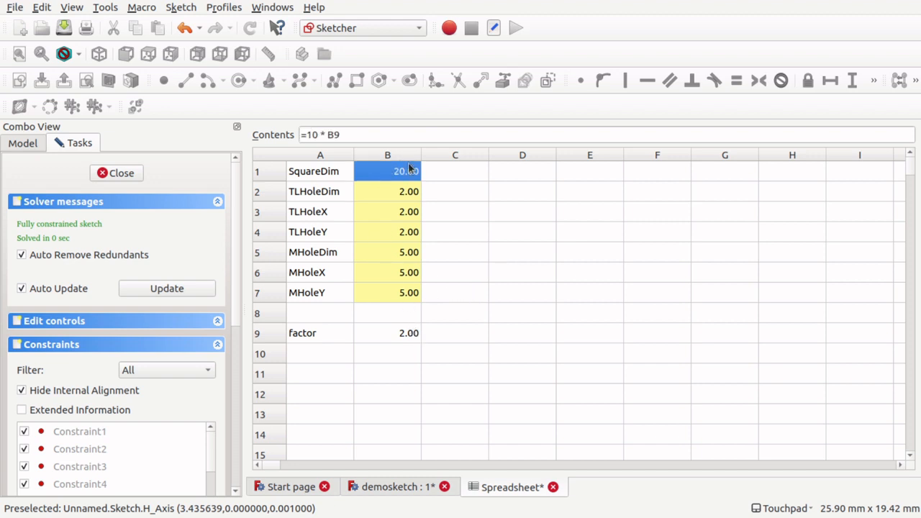
Set the TLHoleDim cell B2 to 2*B9
{"action": "left_click", "coordinate": [398, 193]}
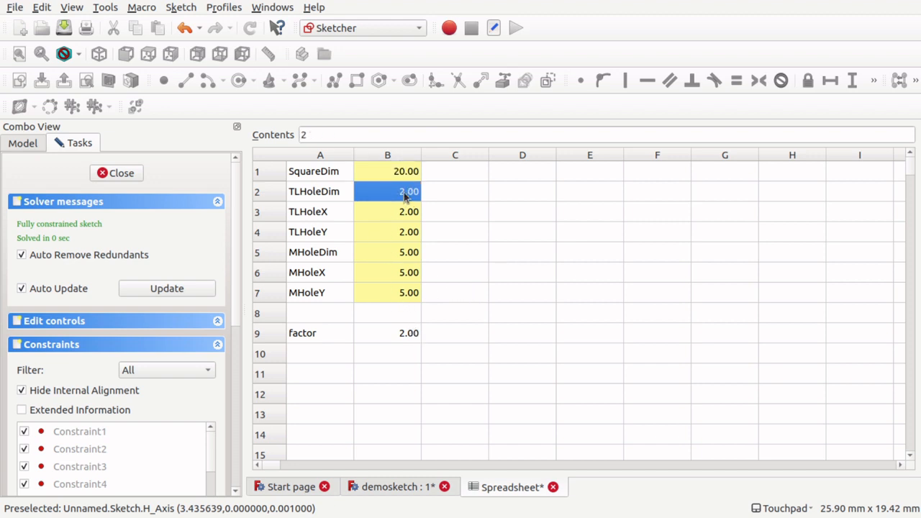
{"action": "left_click", "coordinate": [350, 136]}
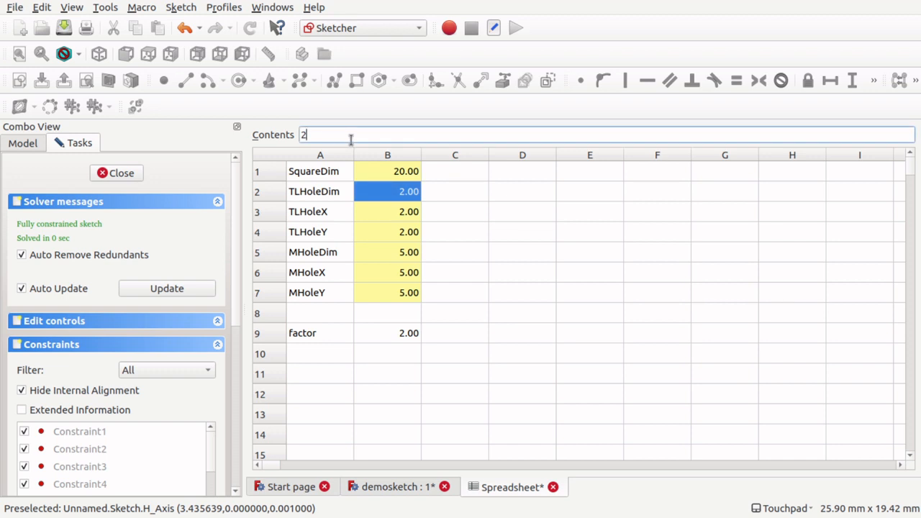
{"action": "type", "text": "*B9"}
{"action": "key", "text": "Return"}
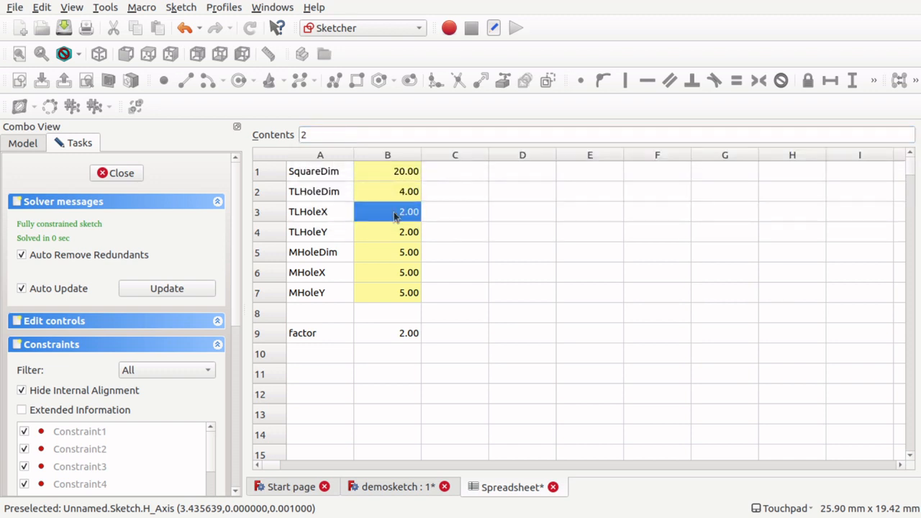
Set the TLHoleX cell B3 to 2*B9 and the MHoleDim cell B5 to 5*B9
{"action": "type", "text": "*B9"}
{"action": "key", "text": "Return"}
{"action": "key", "text": "Return"}
{"action": "type", "text": "*B9"}
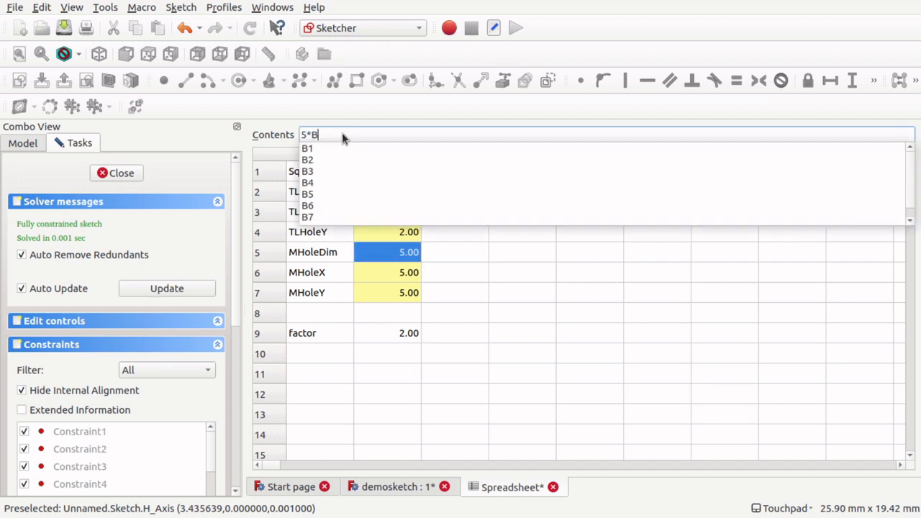
{"action": "key", "text": "Return"}
Set the MHoleY cell B7 to 5*B9 and save the document
{"action": "key", "text": "Return"}
{"action": "left_click", "coordinate": [333, 137]}
{"action": "type", "text": "*B9"}
{"action": "key", "text": "Return"}
{"action": "left_click", "coordinate": [491, 318]}
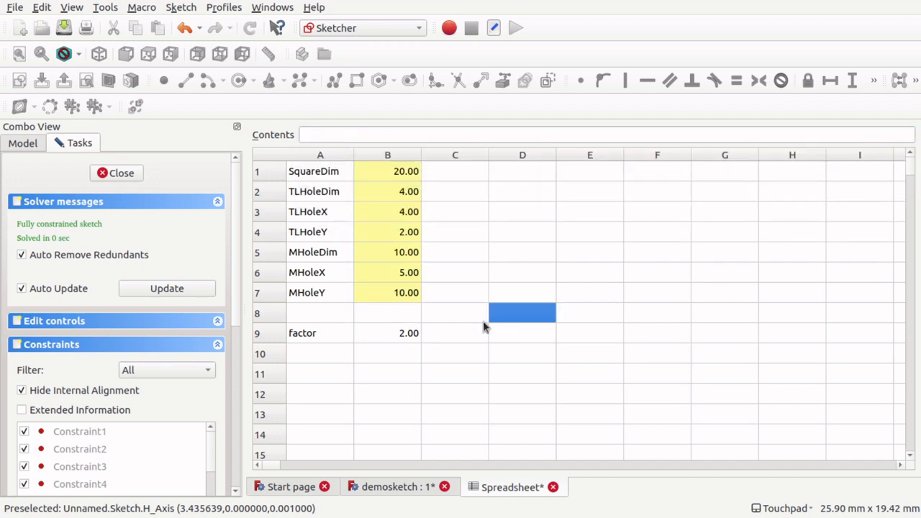
{"action": "key", "text": "ctrl+s"}
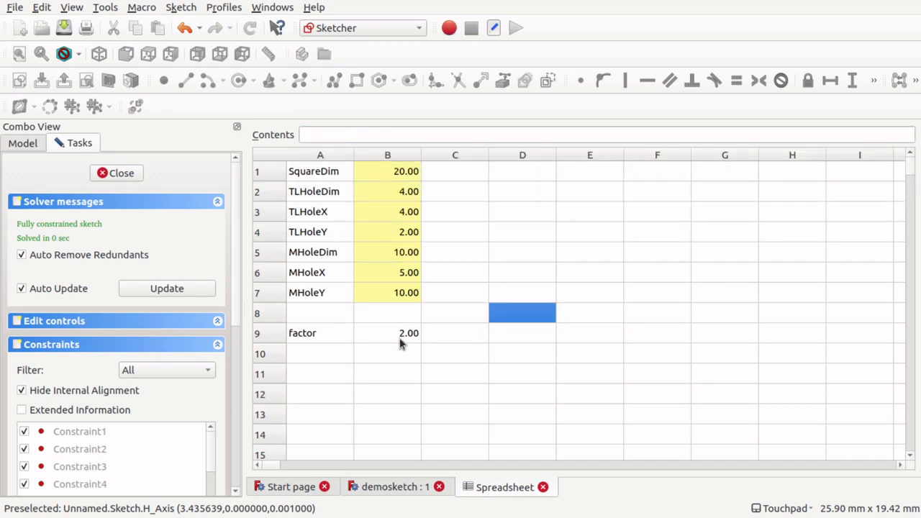
Check the dimension formulas from cell B1 downward and set the TLHoleY cell B4 to 2*B9
{"action": "left_click", "coordinate": [400, 171]}
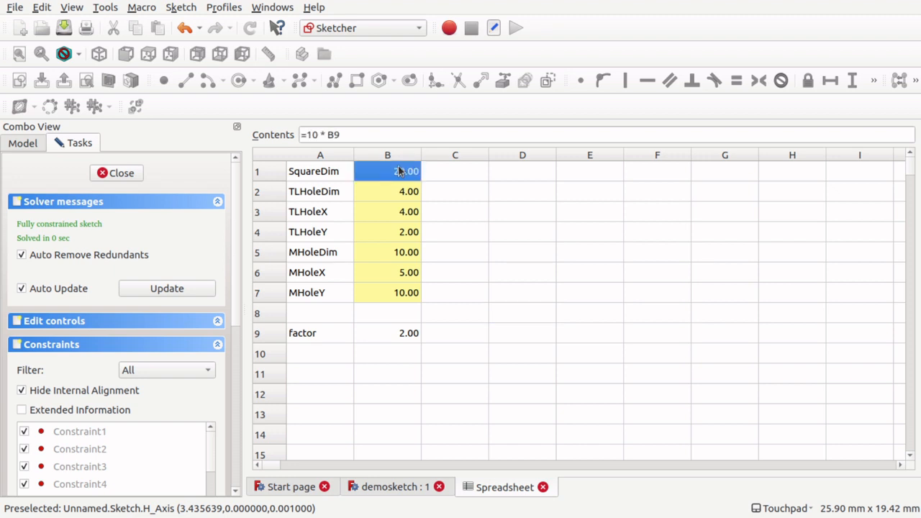
{"action": "key", "text": "Down"}
{"action": "key", "text": "Down"}
{"action": "key", "text": "Down"}
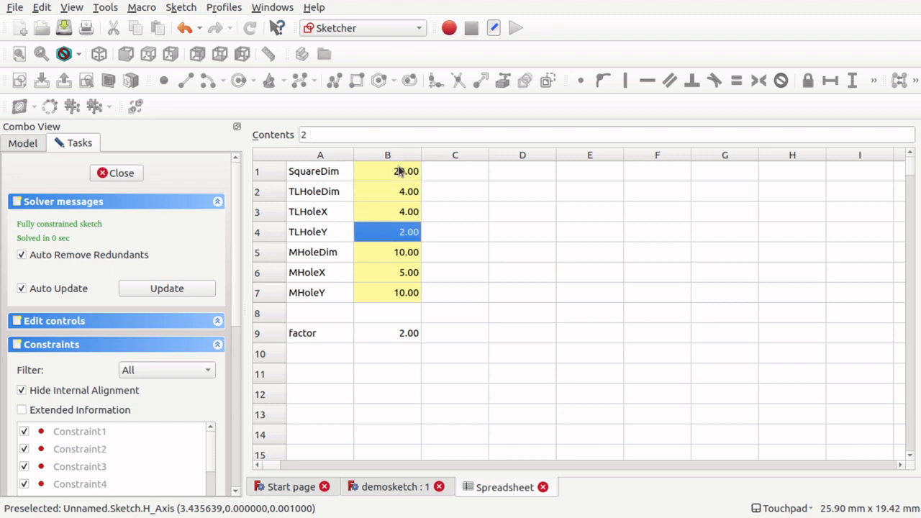
{"action": "key", "text": "Up"}
{"action": "key", "text": "Down"}
{"action": "key", "text": "Down"}
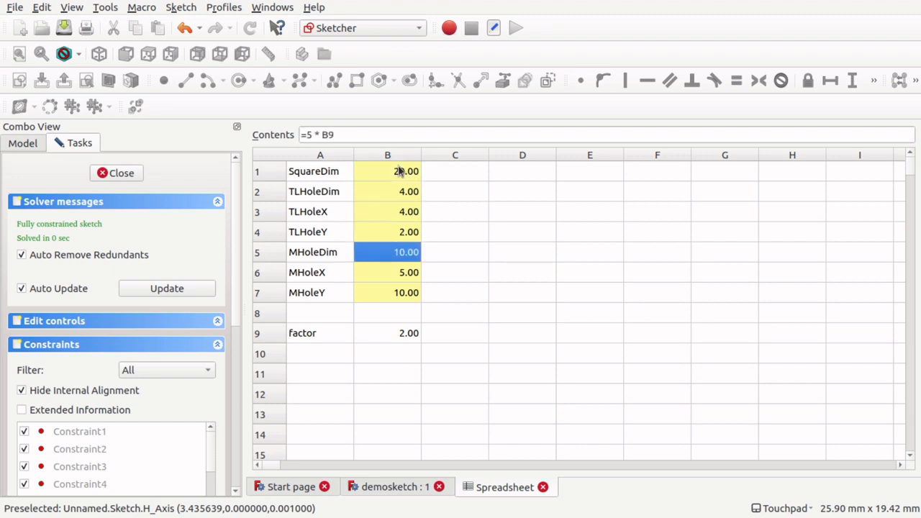
{"action": "key", "text": "Up"}
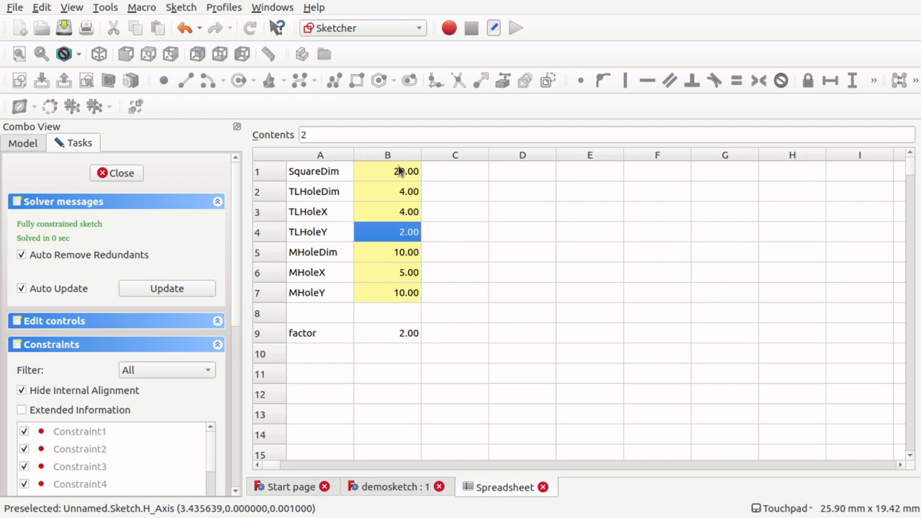
{"action": "left_click", "coordinate": [344, 136]}
{"action": "type", "text": "*B"}
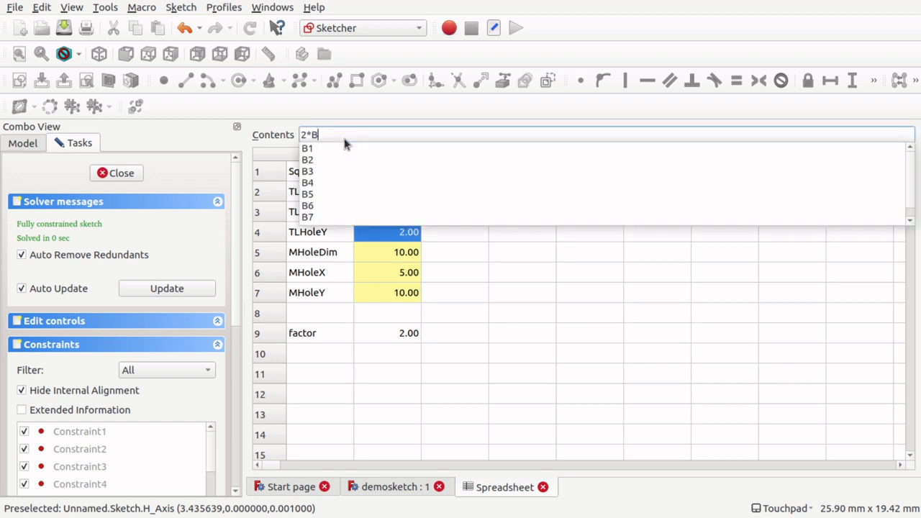
{"action": "type", "text": "9"}
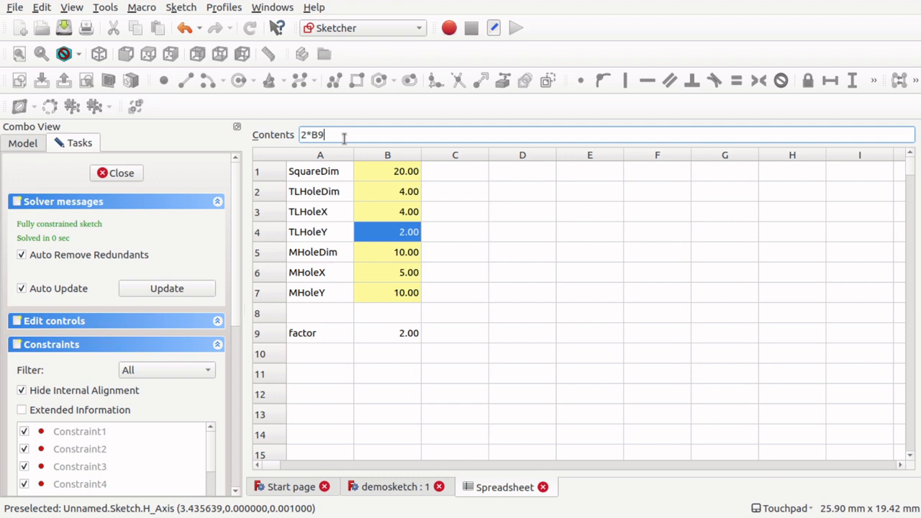
{"action": "key", "text": "Return"}
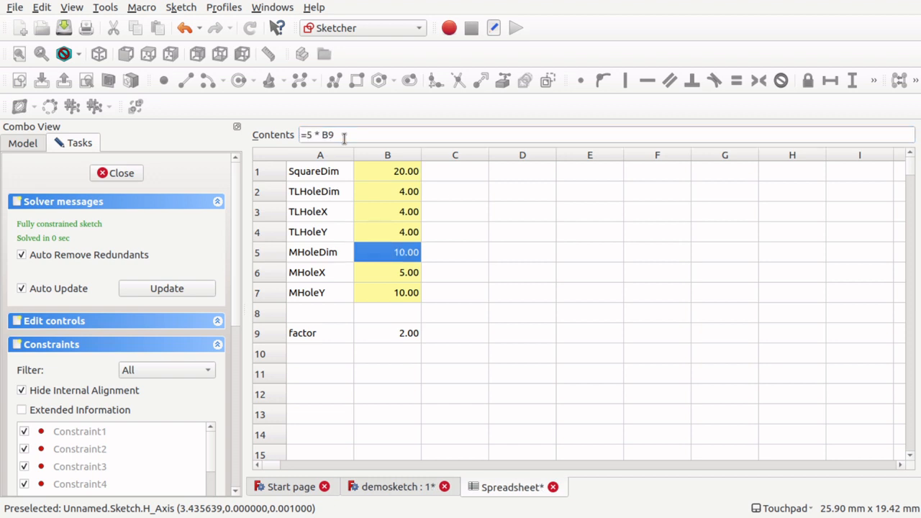
Set the MHoleX cell B6 to 5*B9
{"action": "key", "text": "Up"}
{"action": "key", "text": "Down"}
{"action": "key", "text": "Down"}
{"action": "key", "text": "Down"}
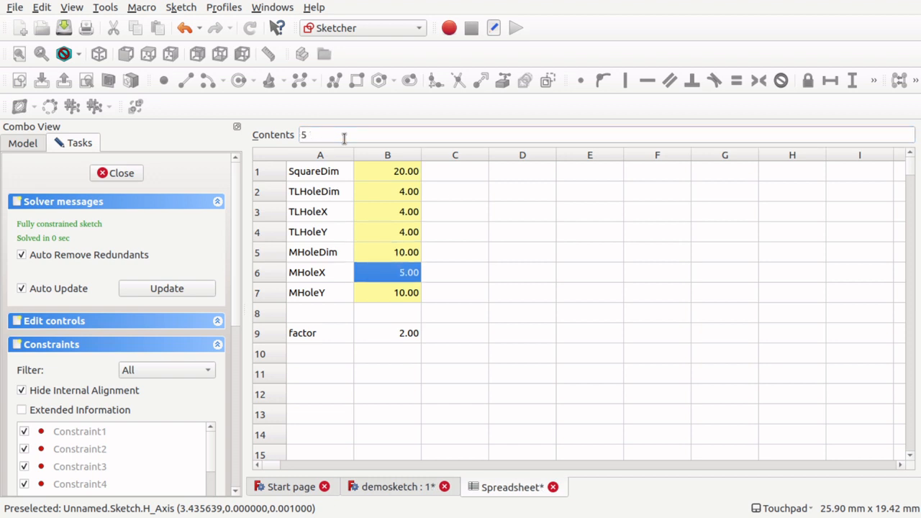
{"action": "key", "text": "Up"}
{"action": "left_click", "coordinate": [325, 135]}
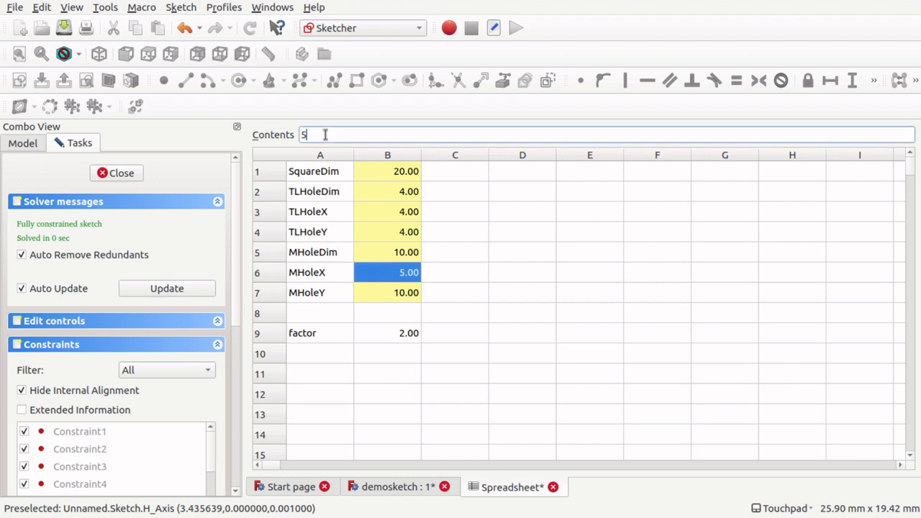
{"action": "type", "text": "* B9"}
{"action": "key", "text": "Return"}
Review the formulas in the dimension cells B1 to B7 for their reference to the factor cell B9
{"action": "key", "text": "Up"}
{"action": "key", "text": "Up"}
{"action": "key", "text": "Up"}
{"action": "key", "text": "Up"}
{"action": "key", "text": "Up"}
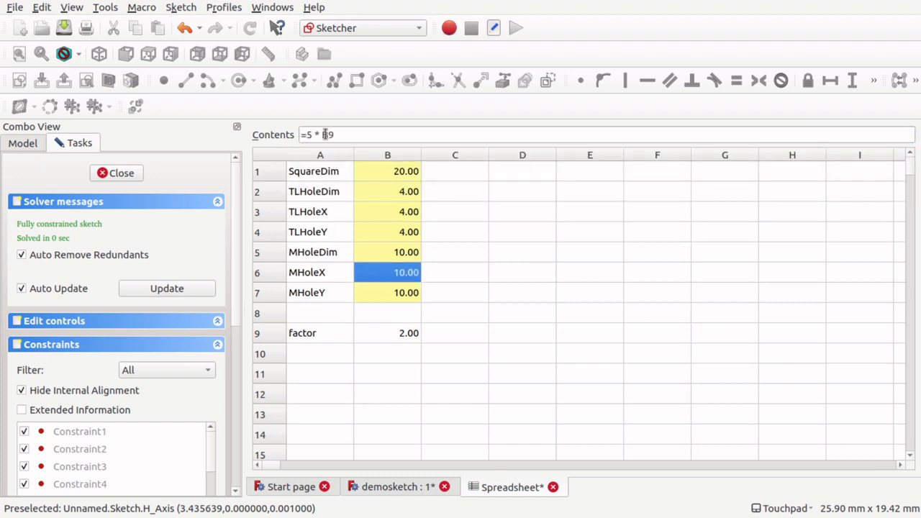
{"action": "key", "text": "Up"}
{"action": "key", "text": "Down"}
{"action": "key", "text": "Down"}
{"action": "key", "text": "Down"}
{"action": "key", "text": "Down"}
{"action": "key", "text": "Down"}
{"action": "key", "text": "Down"}
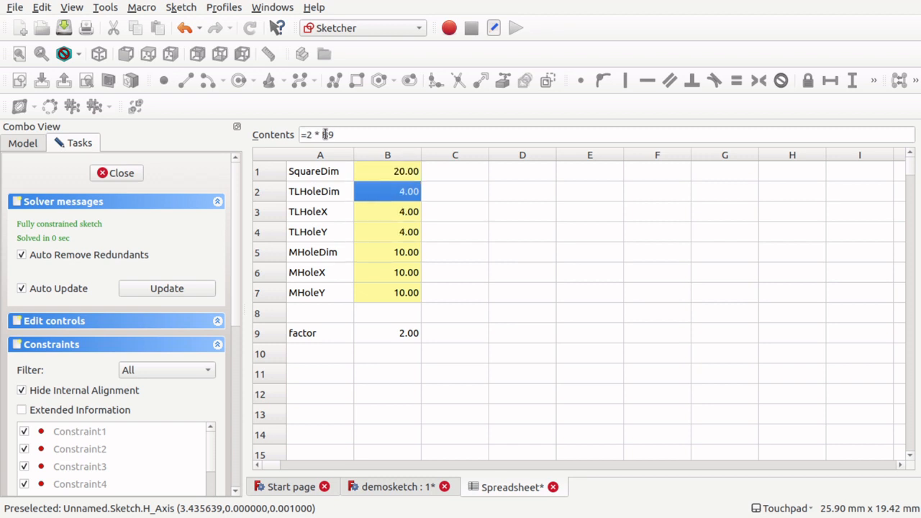
{"action": "key", "text": "Down"}
{"action": "key", "text": "Down"}
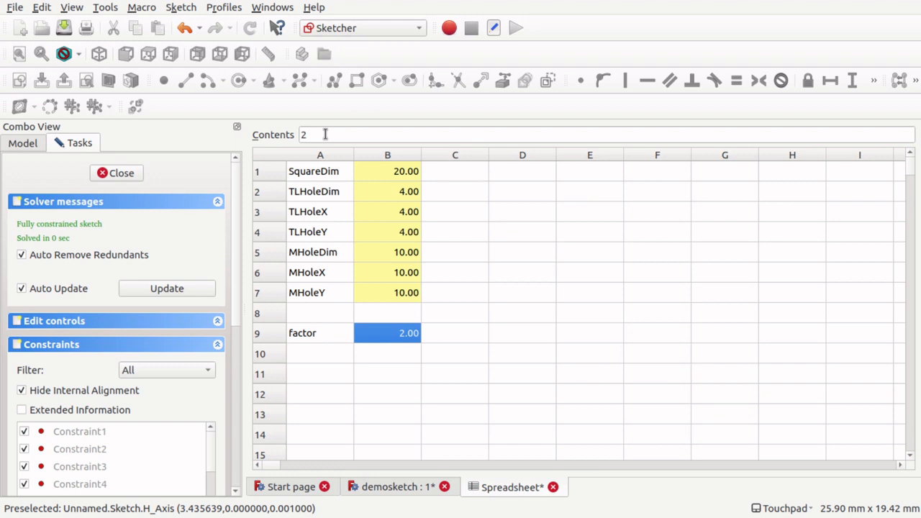
Try the values 5 and 1 in the factor cell B9
{"action": "type", "text": "5"}
{"action": "key", "text": "Return"}
{"action": "key", "text": "Up"}
{"action": "type", "text": "1"}
{"action": "key", "text": "Return"}
Set the factor cell B9 to 2
{"action": "key", "text": "Up"}
{"action": "key", "text": "Down"}
{"action": "type", "text": "2"}
{"action": "key", "text": "BackSpace"}
{"action": "key", "text": "Up"}
{"action": "type", "text": "2"}
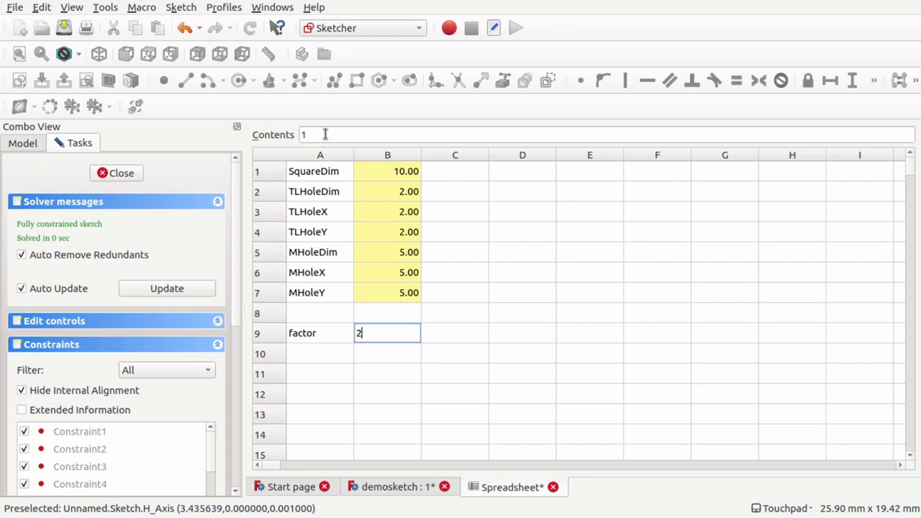
{"action": "key", "text": "Return"}
Set the factor cell B9 to 2.5 and close sketch editing to view the rescaled sketch
{"action": "key", "text": "Up"}
{"action": "type", "text": "2.5"}
{"action": "key", "text": "Return"}
{"action": "key", "text": "Up"}
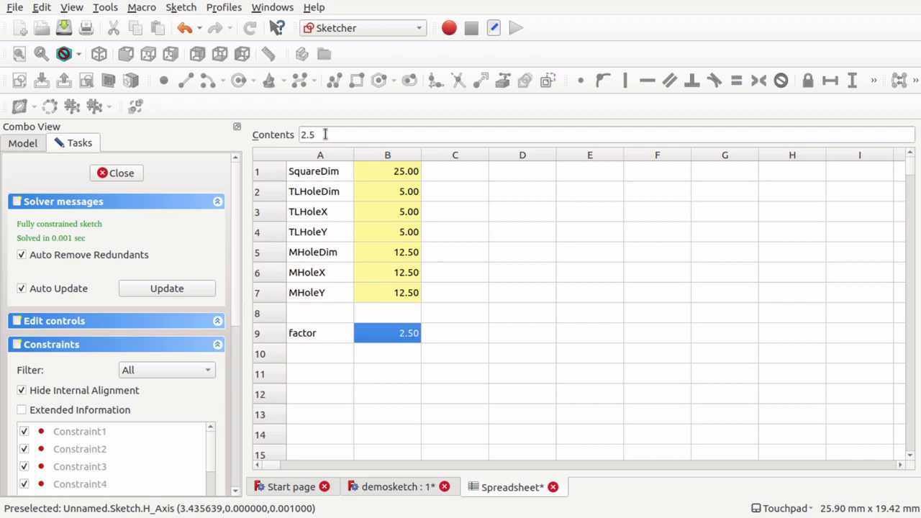
{"action": "left_click", "coordinate": [413, 487]}
{"action": "left_click", "coordinate": [117, 173]}
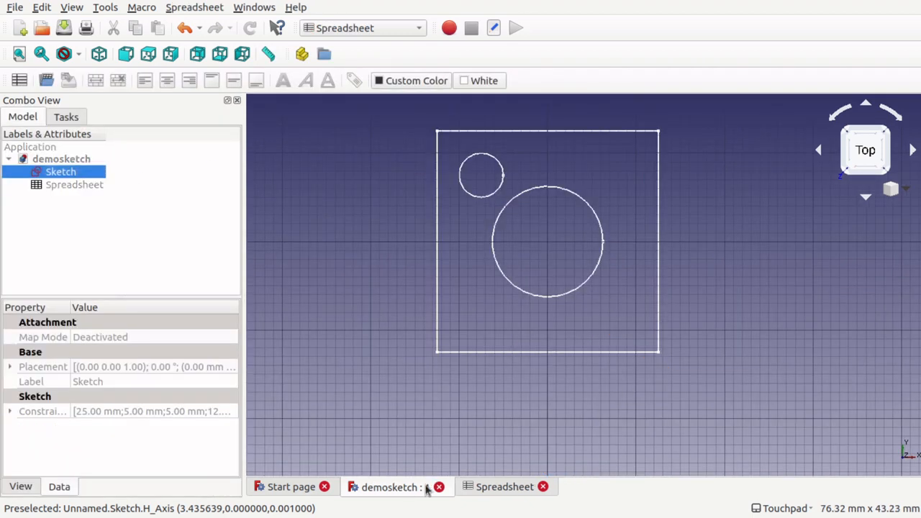
Set the factor cell B9 to 12 and view the whole rescaled sketch in the demosketch view
{"action": "left_click", "coordinate": [493, 489]}
{"action": "left_click", "coordinate": [407, 311]}
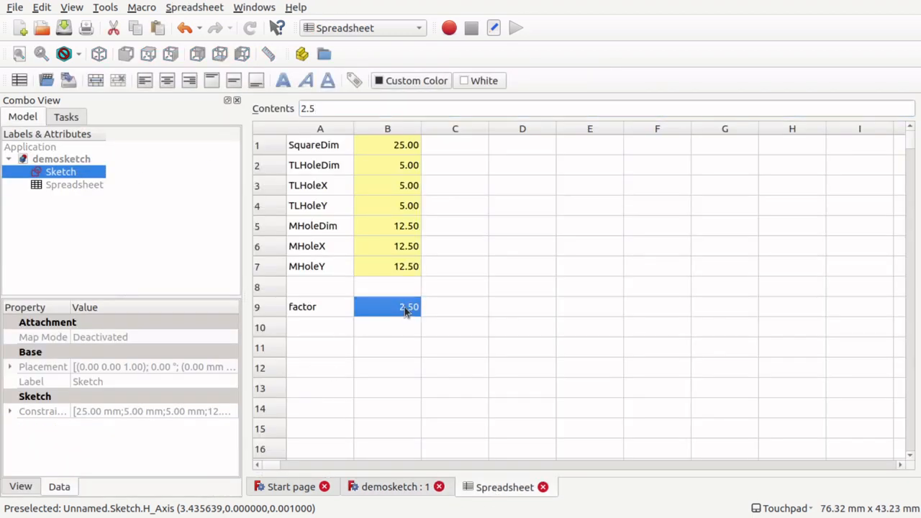
{"action": "type", "text": "12"}
{"action": "left_click", "coordinate": [486, 306]}
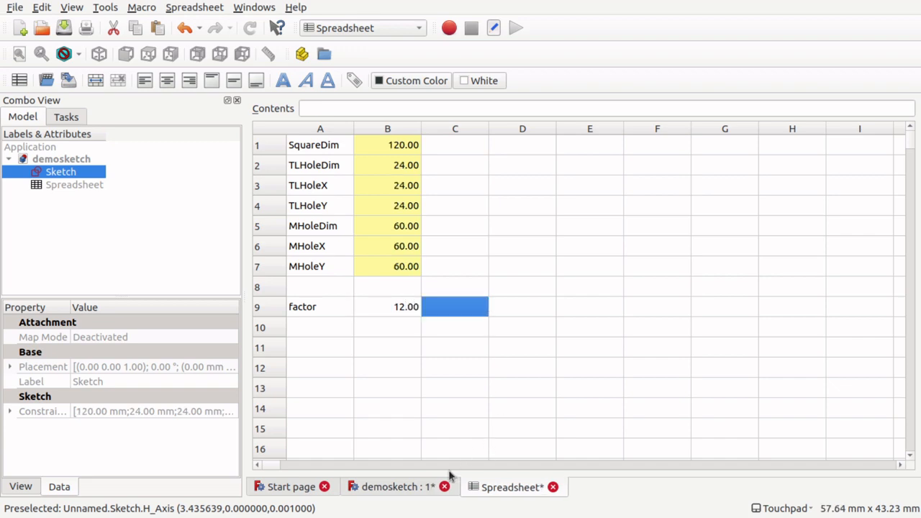
{"action": "left_click", "coordinate": [413, 489]}
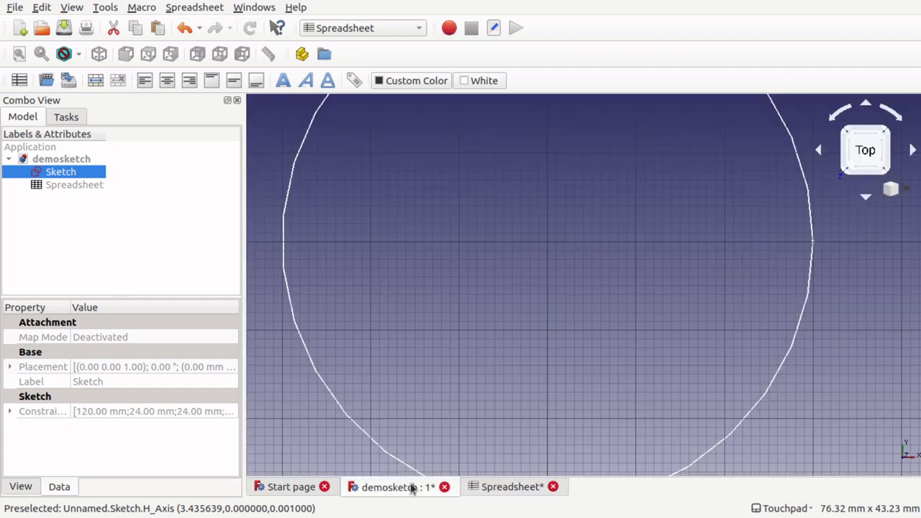
{"action": "left_click", "coordinate": [564, 357]}
{"action": "scroll", "coordinate": [563, 357], "scroll_direction": "down", "scroll_amount": 3}
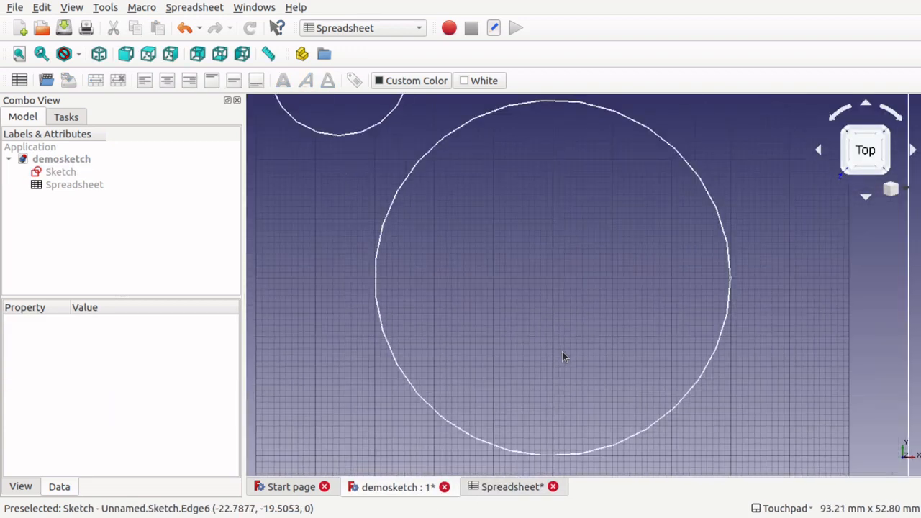
{"action": "scroll", "coordinate": [562, 354], "scroll_direction": "down", "scroll_amount": 5}
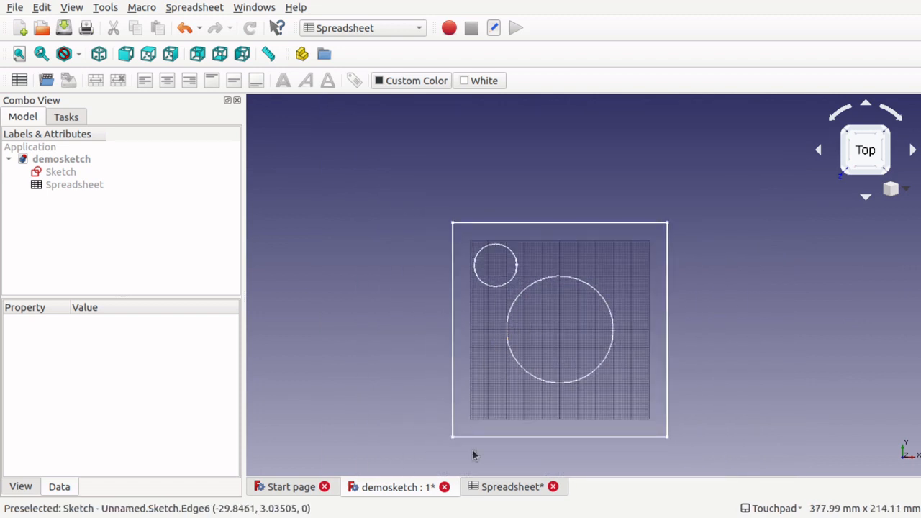
Set the factor cell B9 to 0.5 and inspect the rescaled sketch up close in the demosketch view
{"action": "left_click", "coordinate": [494, 487]}
{"action": "left_click", "coordinate": [396, 310]}
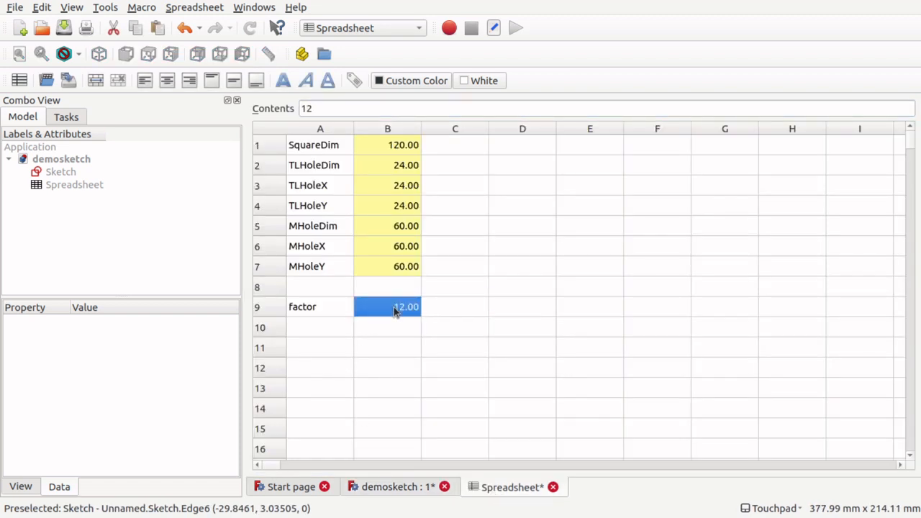
{"action": "type", "text": "0.5"}
{"action": "key", "text": "Return"}
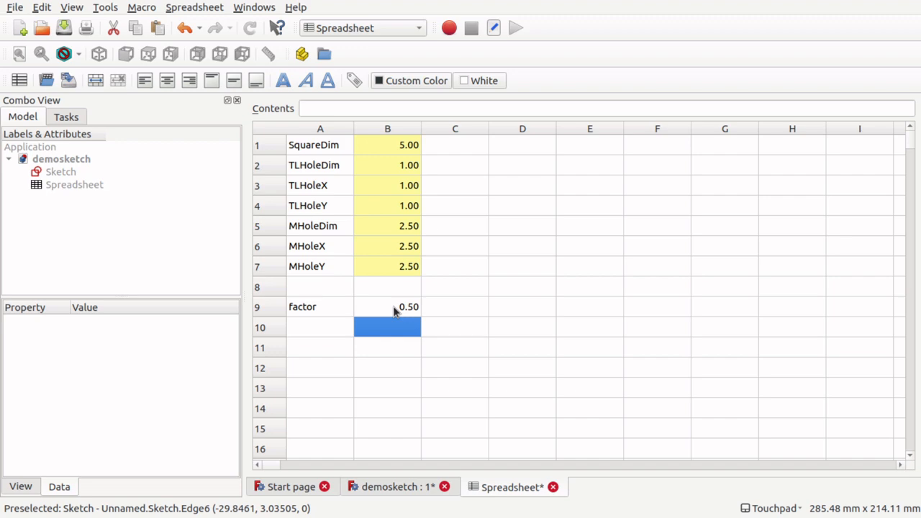
{"action": "left_click", "coordinate": [416, 488]}
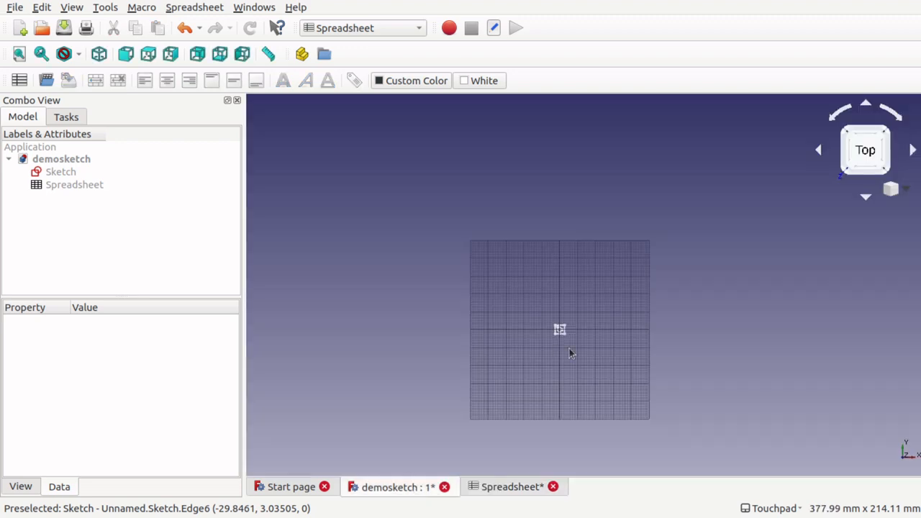
{"action": "scroll", "coordinate": [570, 350], "scroll_direction": "up", "scroll_amount": 5}
{"action": "left_click", "coordinate": [483, 488]}
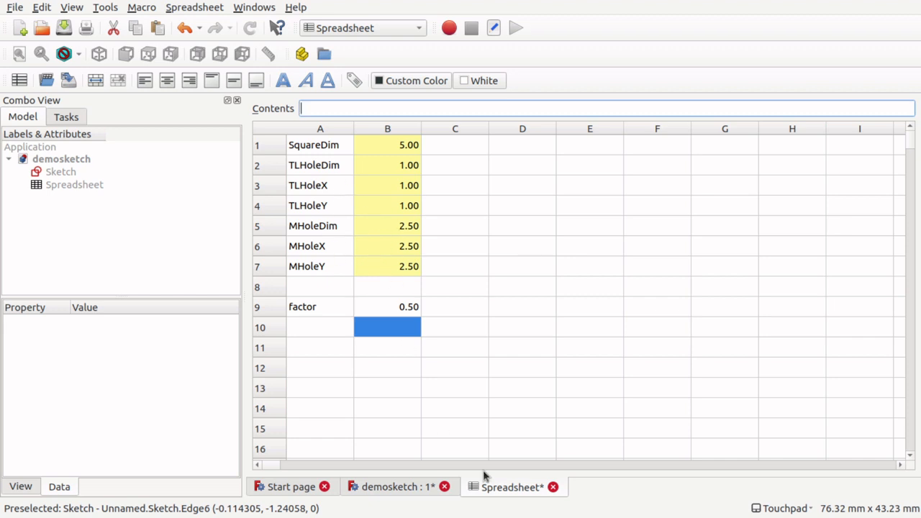
{"action": "left_click", "coordinate": [398, 487]}
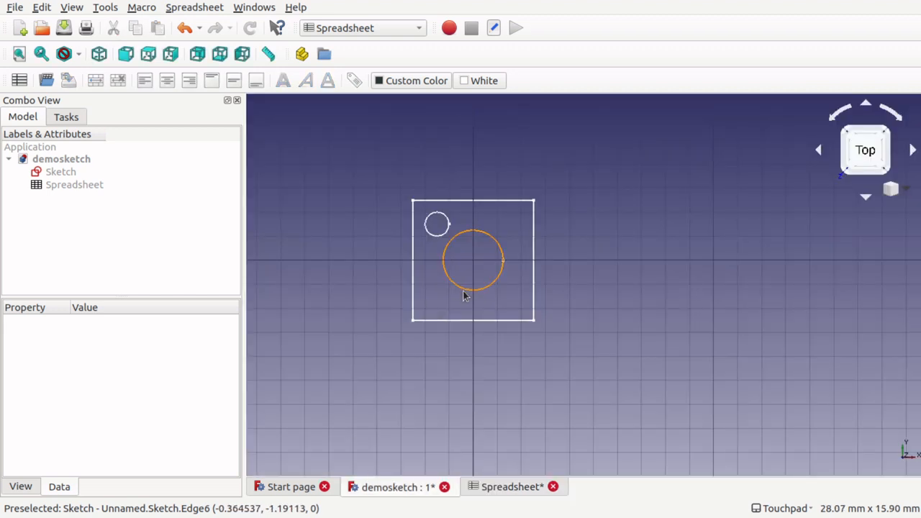
{"action": "scroll", "coordinate": [464, 296], "scroll_direction": "up", "scroll_amount": 1}
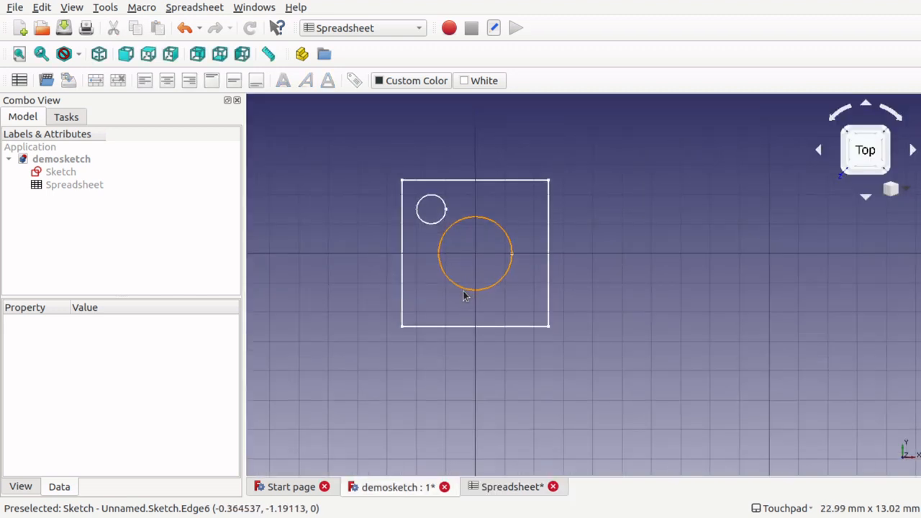